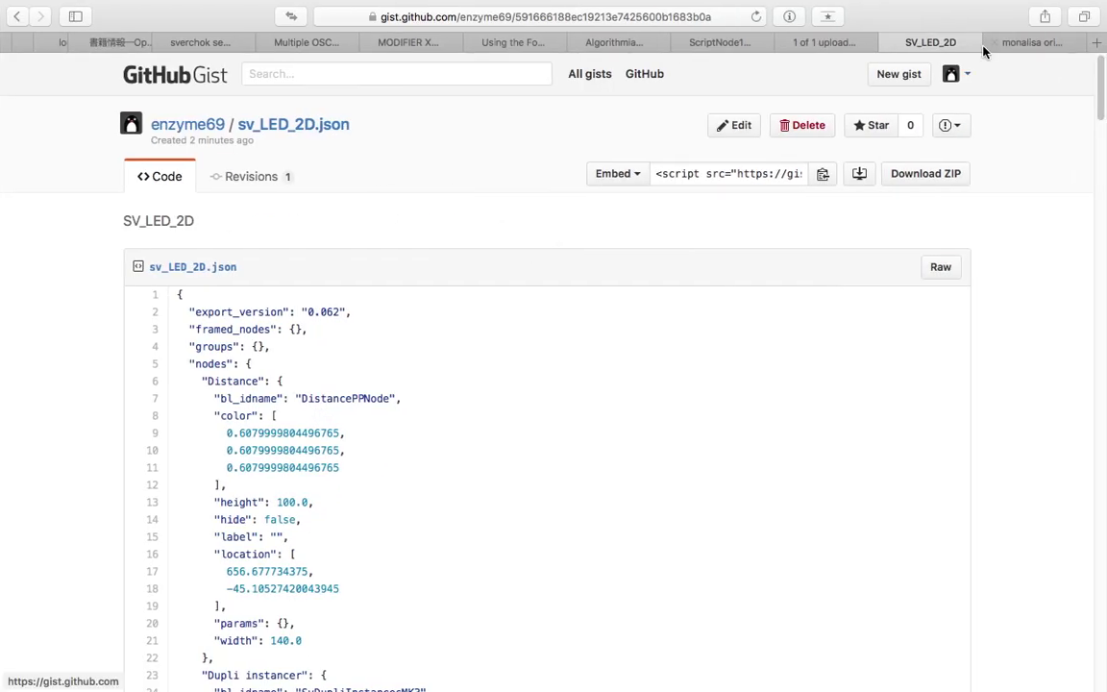
# Step: Save the Mona Lisa picture from the Google Images results to the Desktop as mona.jpg
pyautogui.click(1020, 50)
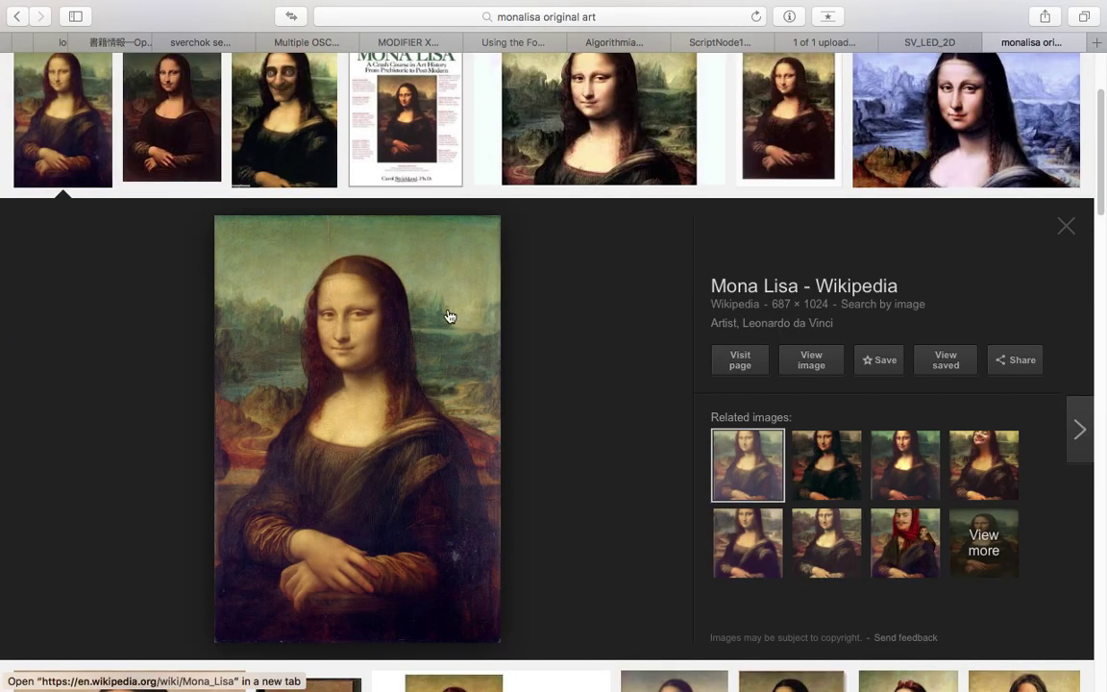
pyautogui.rightClick(449, 316)
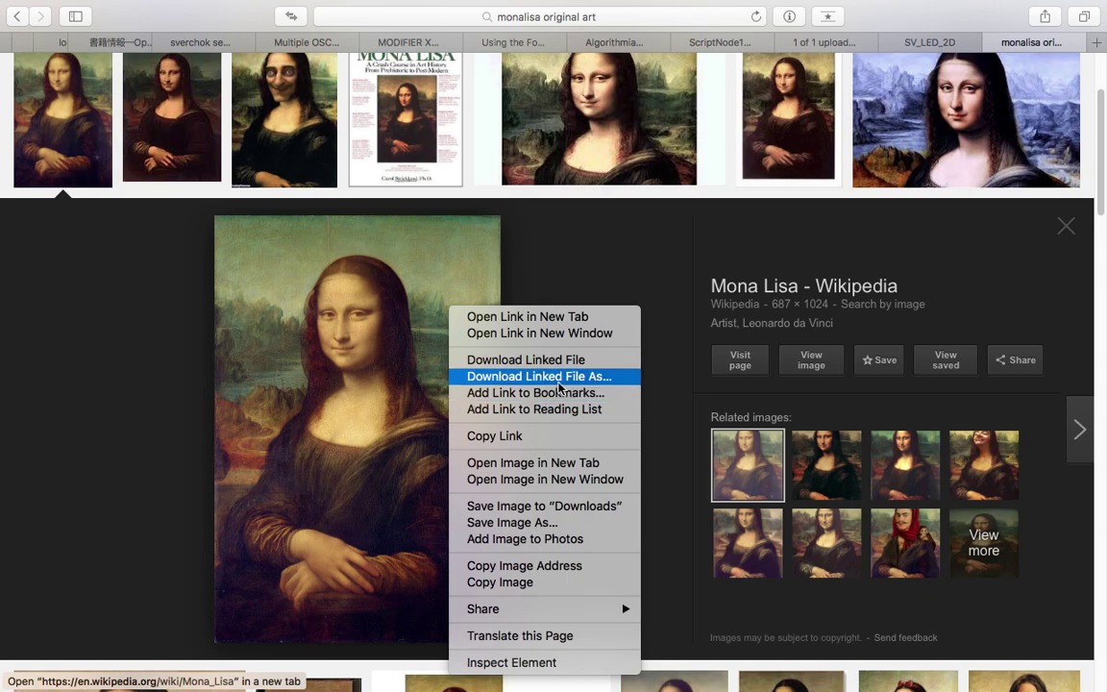
pyautogui.click(546, 522)
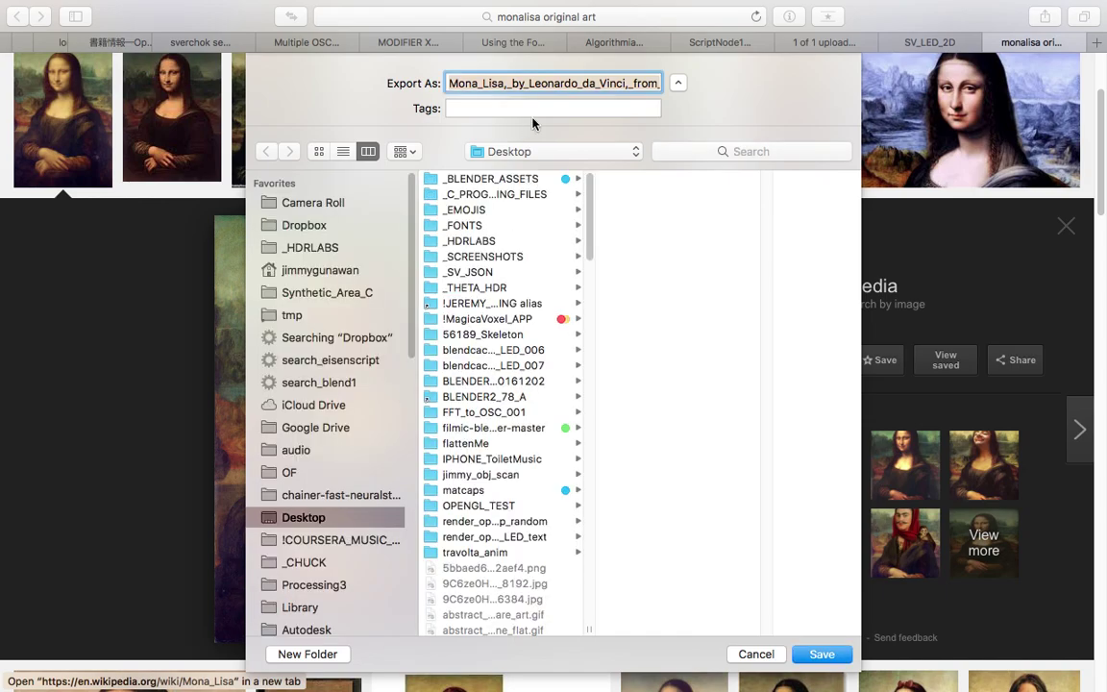
pyautogui.write('mona.jpg')
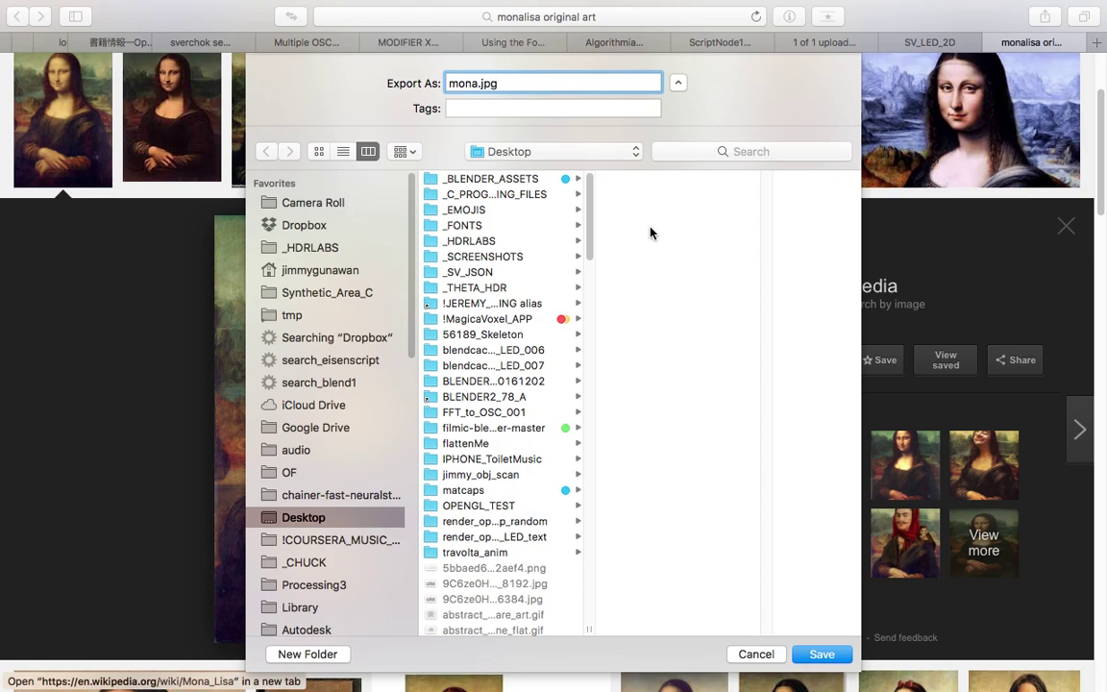
pyautogui.click(814, 652)
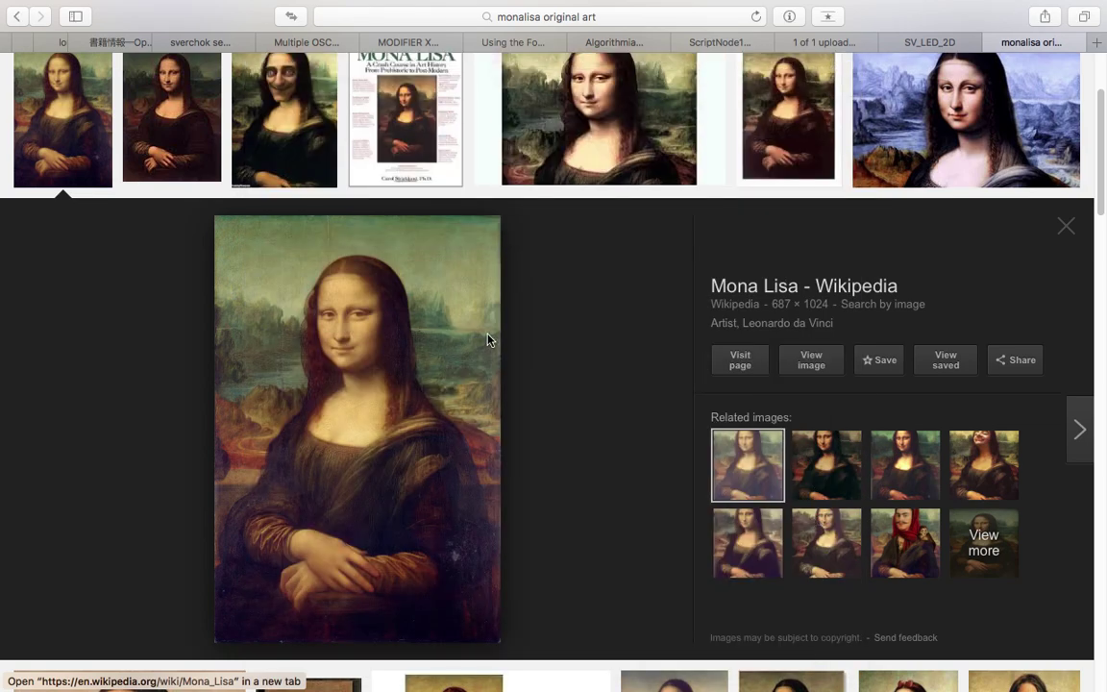
# Step: Return to the SV_LED_2D gist page and select its ID in the web address
pyautogui.click(930, 44)
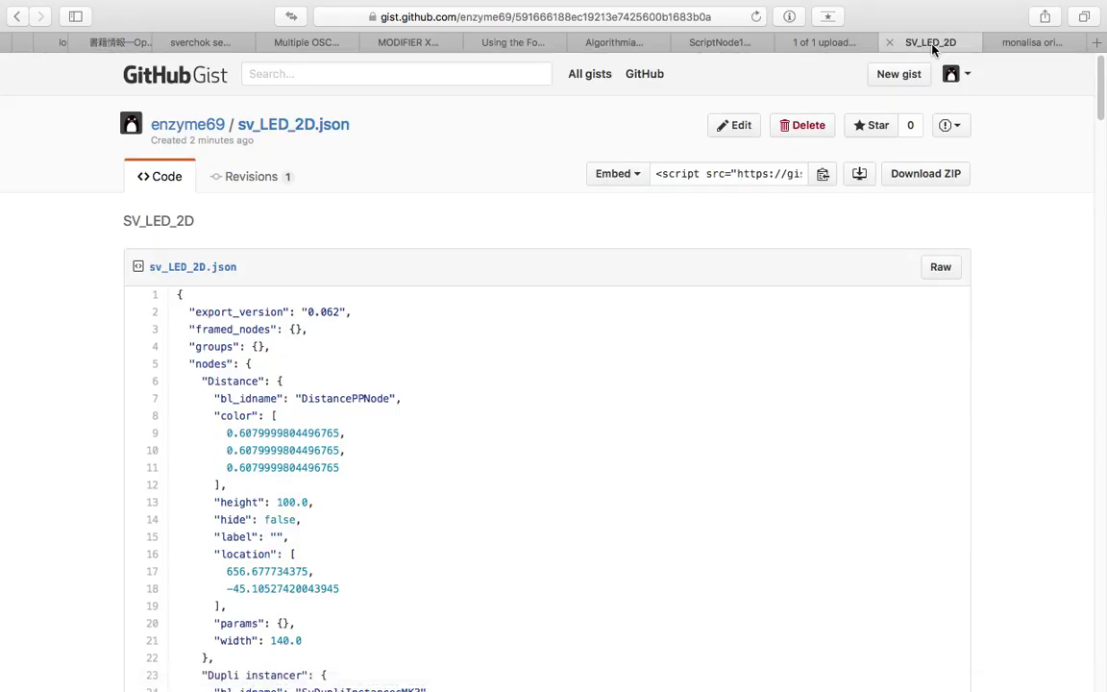
pyautogui.doubleClick(538, 16)
pyautogui.hotkey('ctrl', 'c')
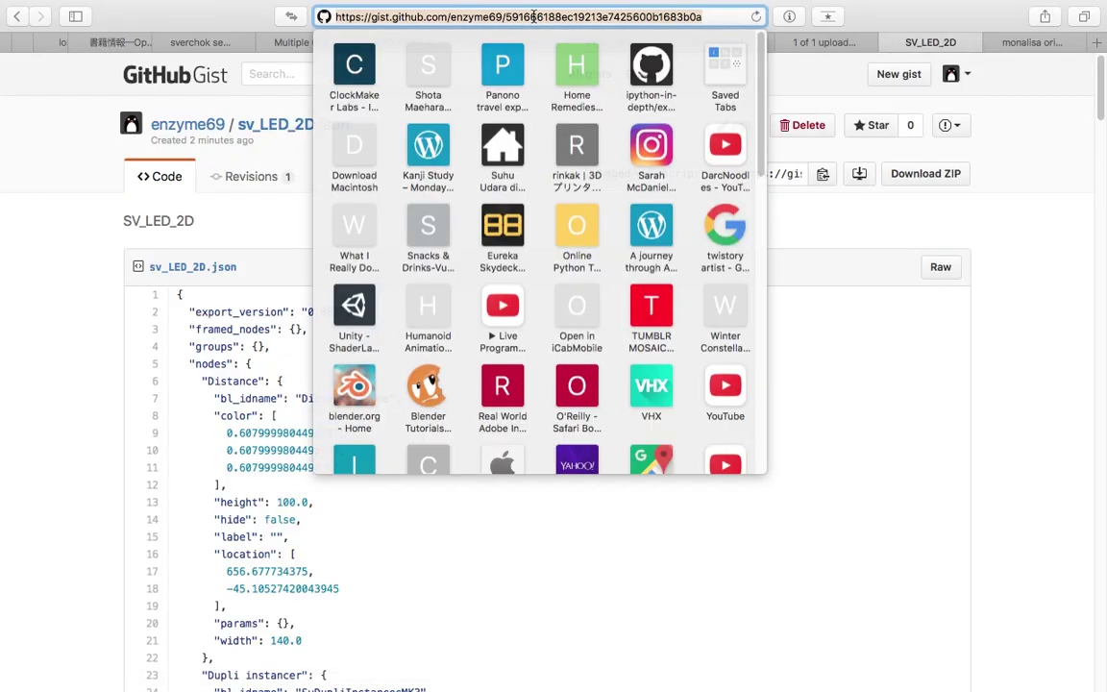
pyautogui.click(34, 194)
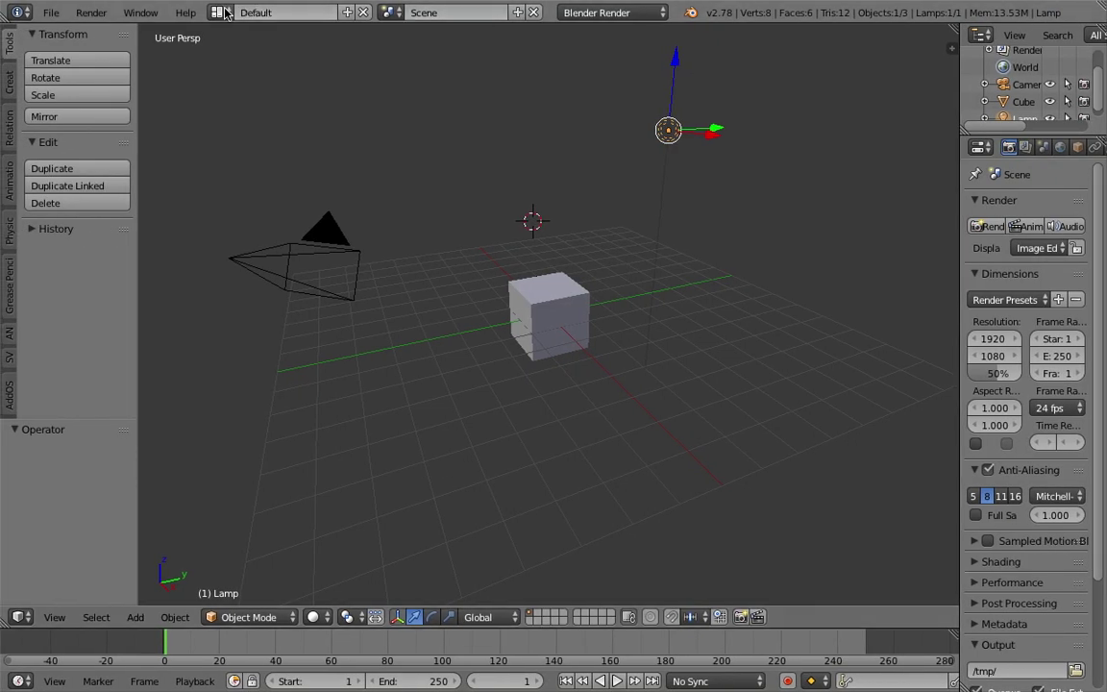
# Step: Switch to the Compositing layout and create a new Sverchok node tree
pyautogui.click(221, 13)
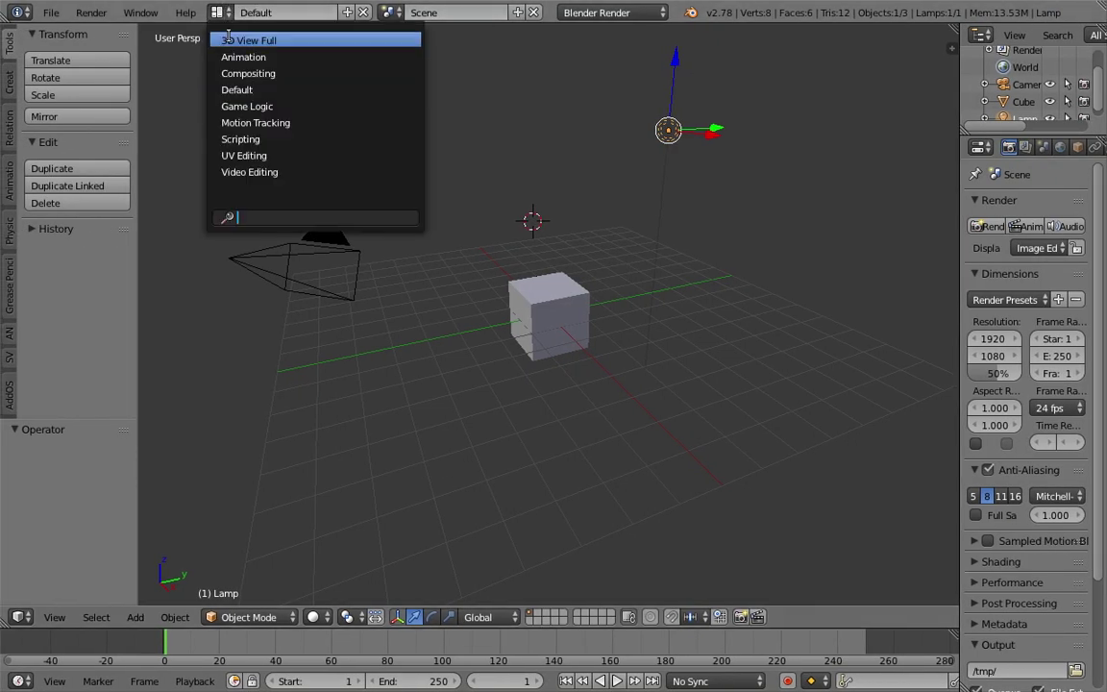
pyautogui.click(247, 73)
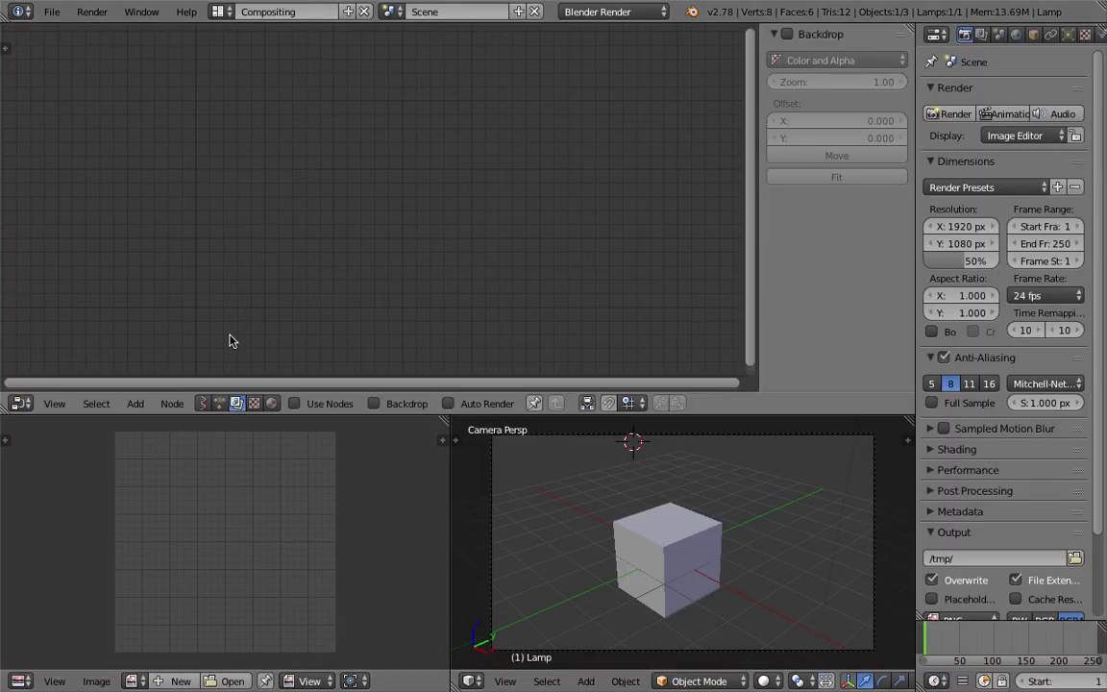
pyautogui.click(204, 403)
pyautogui.click(297, 403)
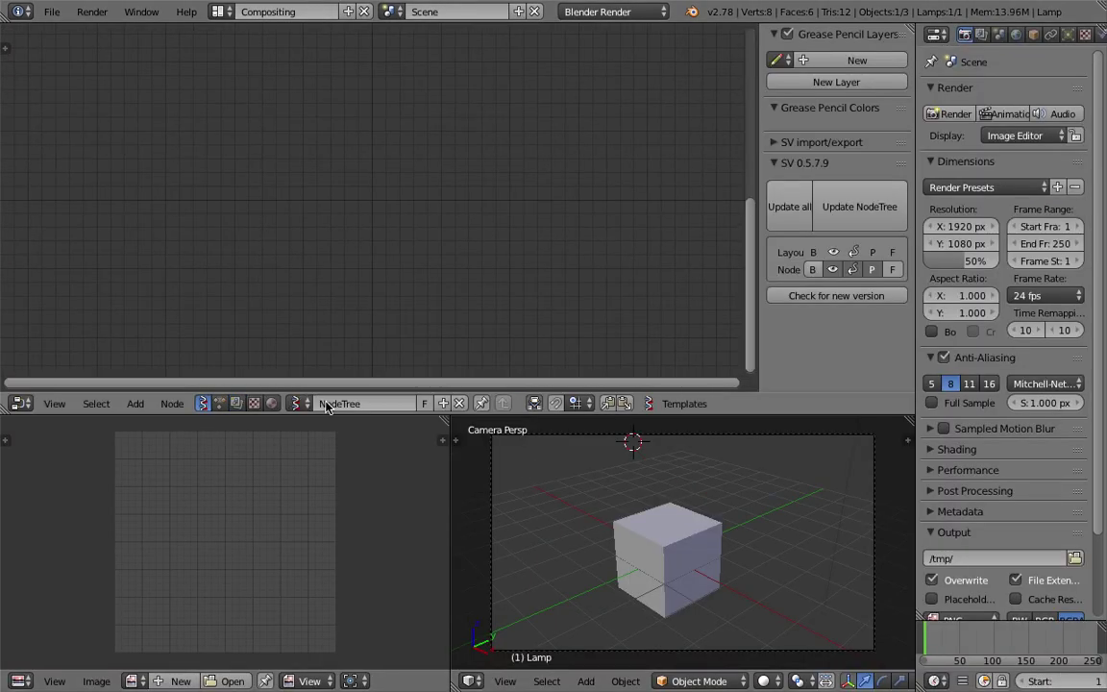
# Step: Import the node tree through SV import/export by pasting the copied gist ID
pyautogui.click(801, 142)
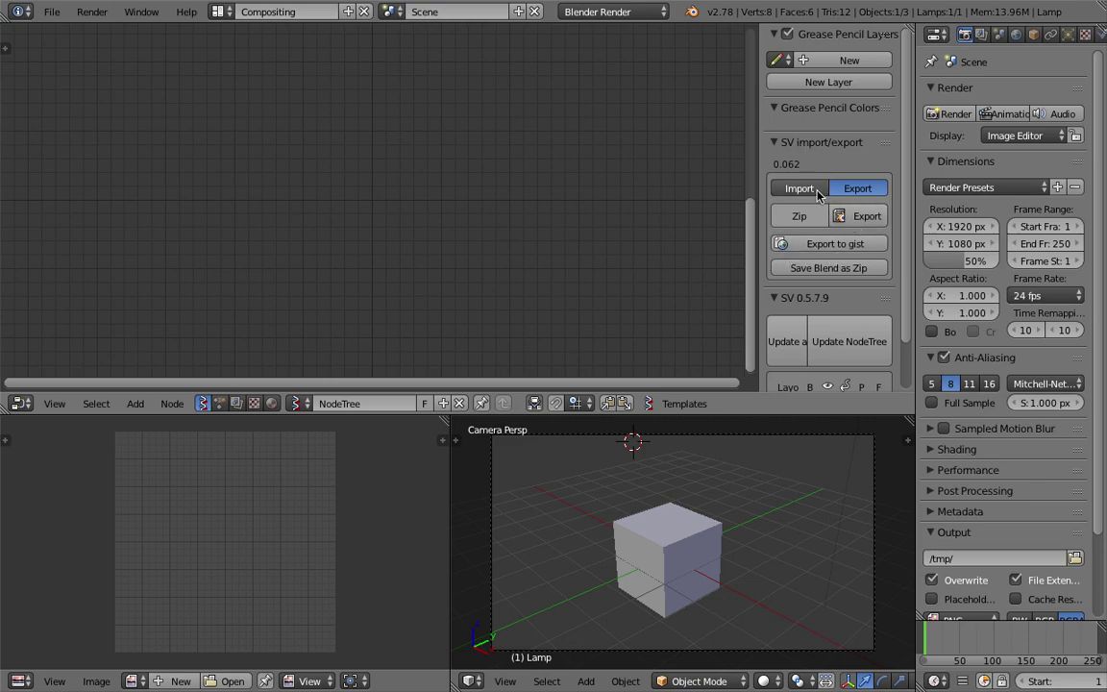
pyautogui.click(817, 191)
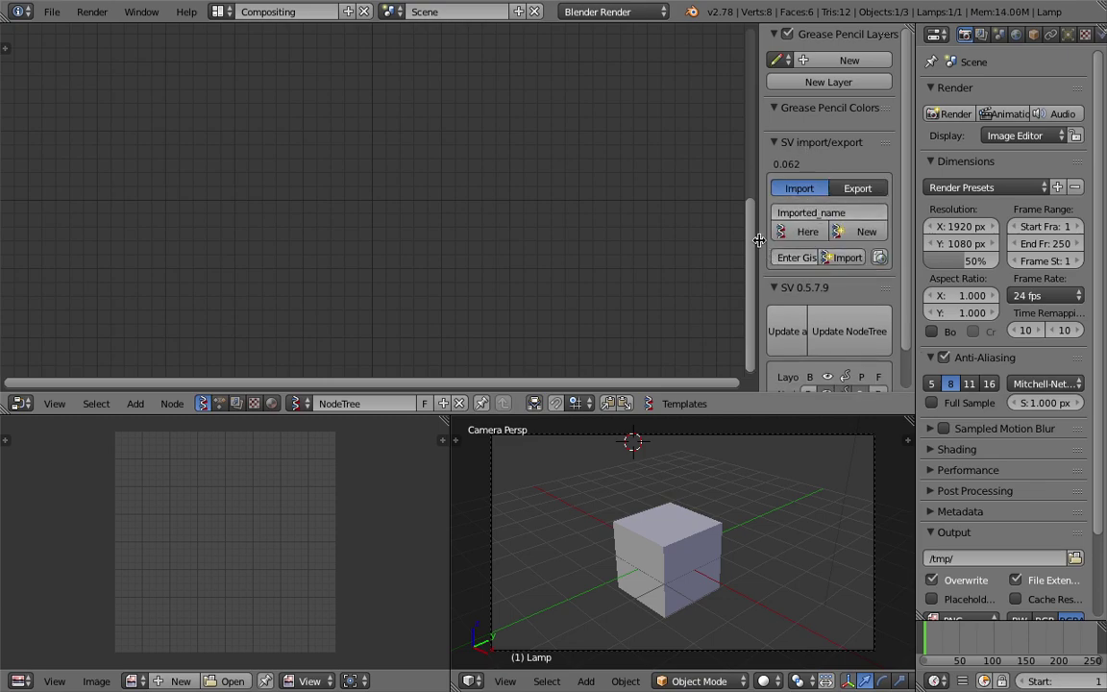
pyautogui.moveTo(757, 252); pyautogui.dragTo(501, 251)
pyautogui.click(660, 259)
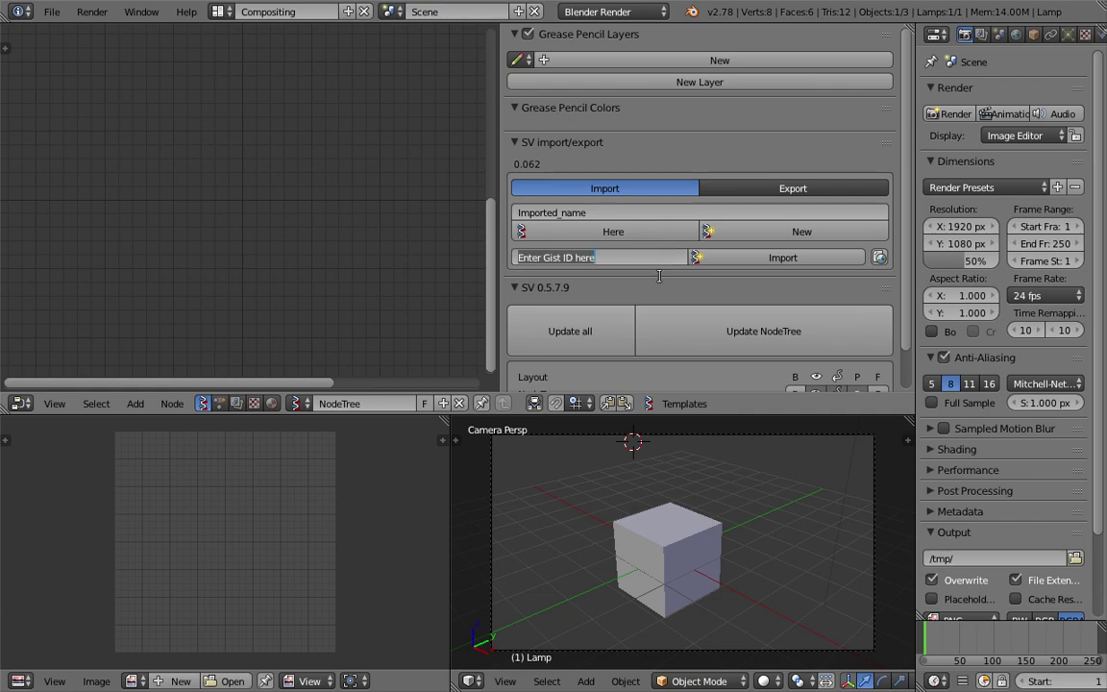
pyautogui.hotkey('ctrl', 'v')
pyautogui.press('Return')
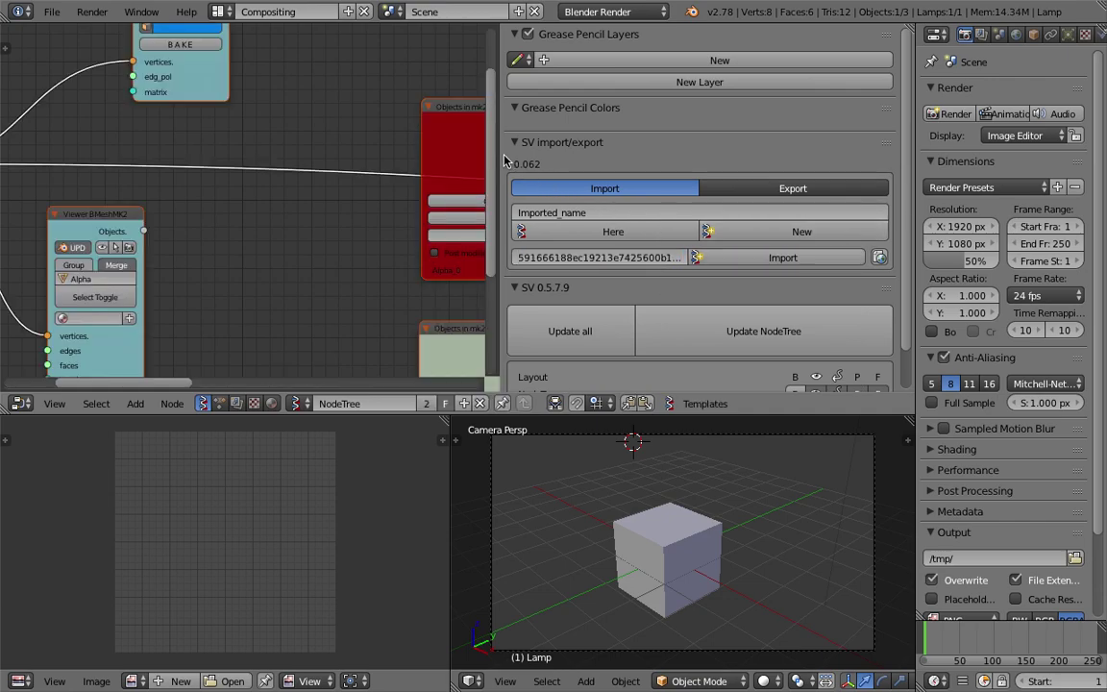
# Step: Hide the sidebar and merge the image editor into the 3D view
pyautogui.press('n')
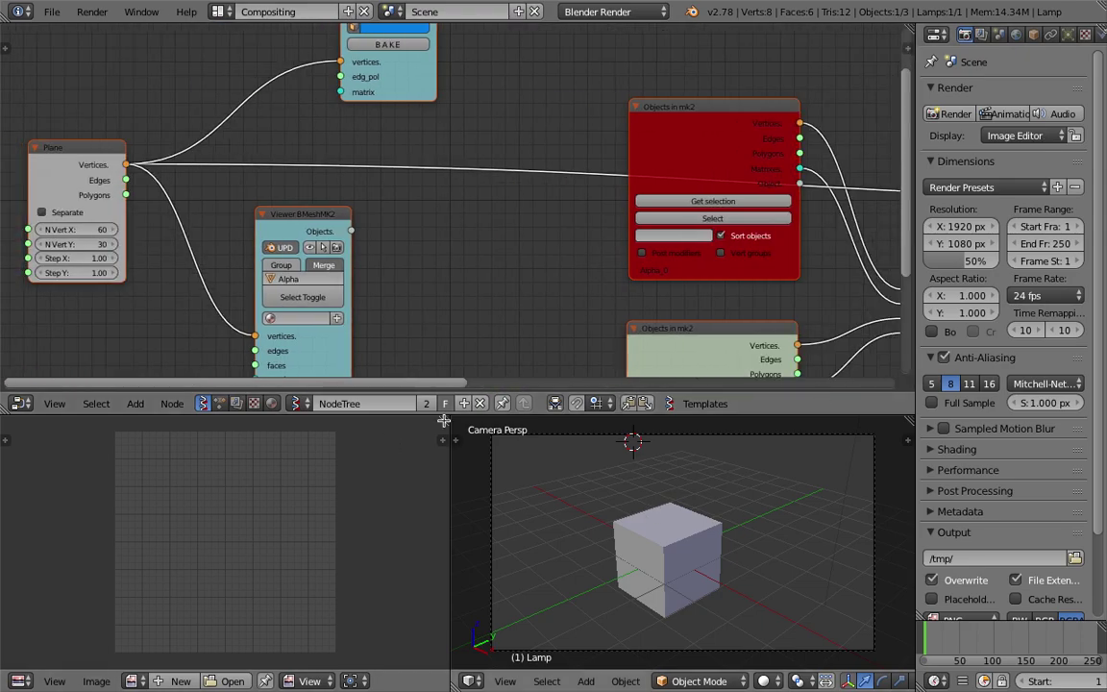
pyautogui.moveTo(186, 426); pyautogui.dragTo(336, 473)
pyautogui.moveTo(378, 527); pyautogui.dragTo(464, 567, button='middle')
pyautogui.scroll(-3, 464, 568)
# Step: Move the cube left and send the lamp and camera to another layer
pyautogui.rightClick(450, 544)
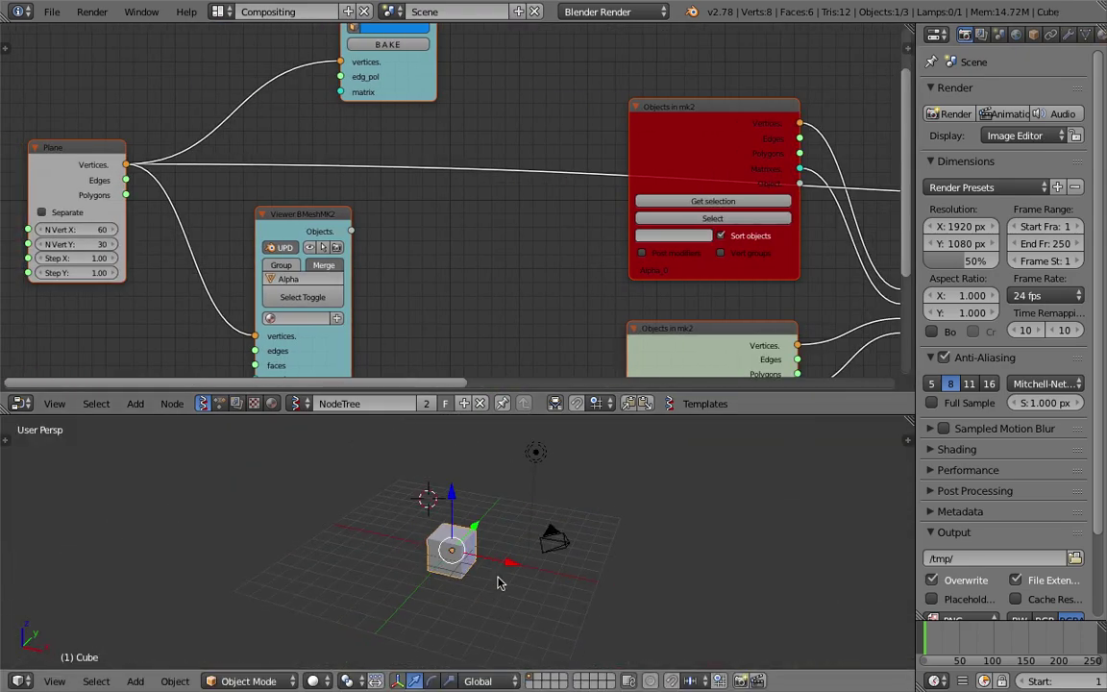
pyautogui.press('g')
pyautogui.click(444, 530)
pyautogui.rightClick(509, 424)
pyautogui.keyDown('shift'); pyautogui.rightClick(649, 469); pyautogui.keyUp('shift')
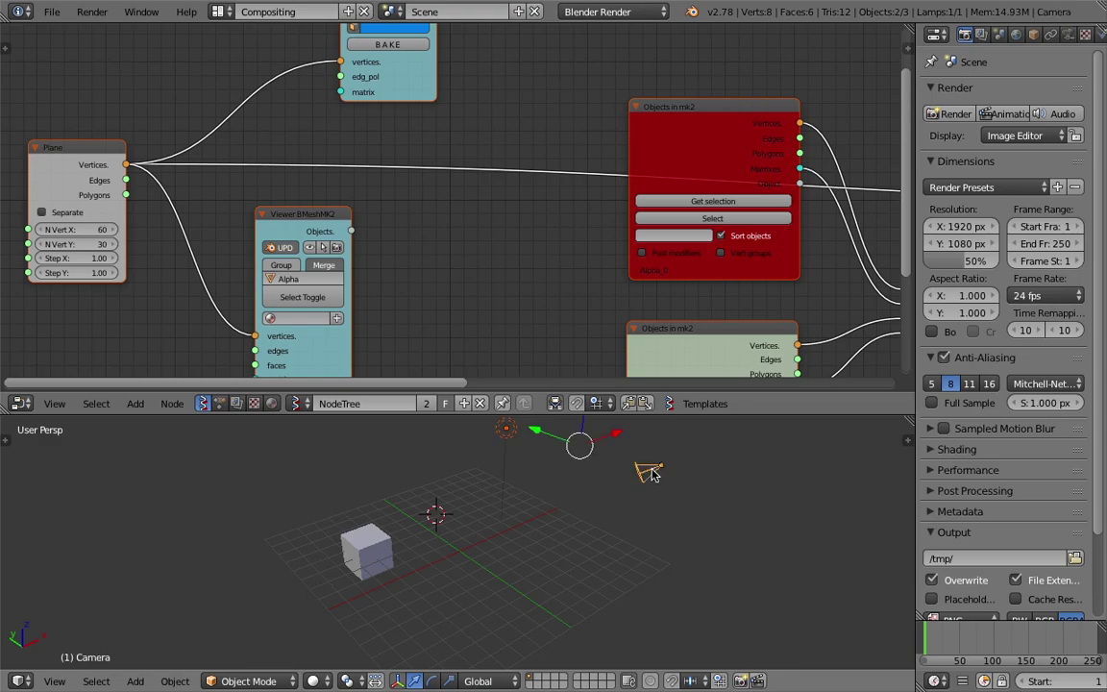
pyautogui.press('m')
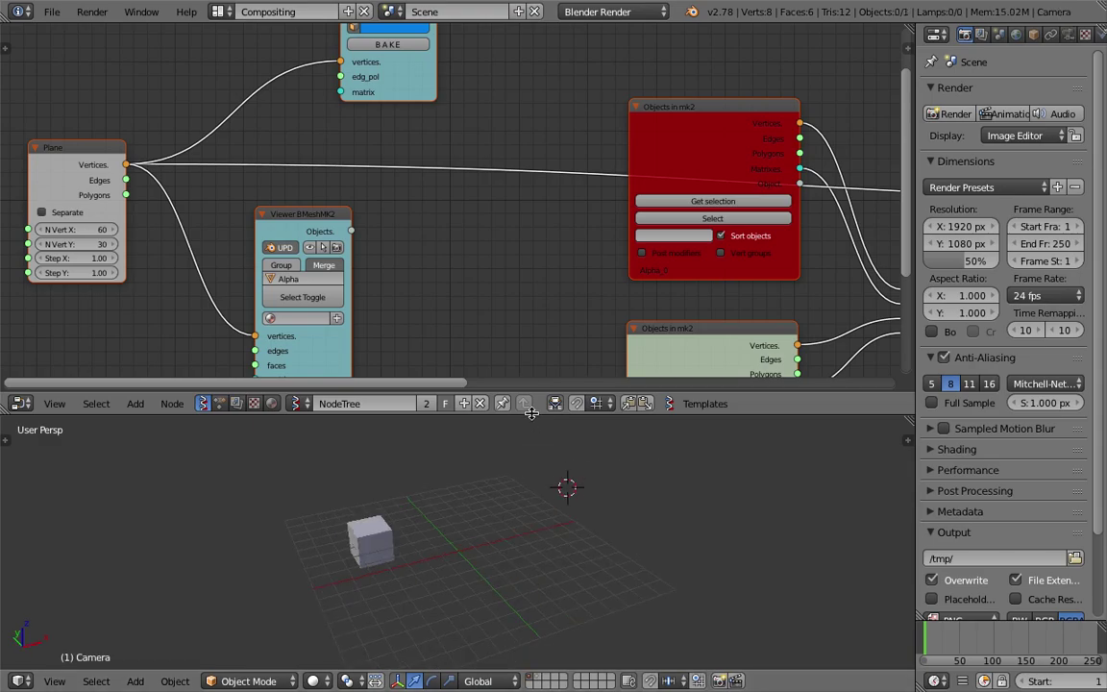
pyautogui.moveTo(392, 416); pyautogui.dragTo(392, 236)
# Step: Shrink the cube and give it a black diffuse material named BLACK
pyautogui.rightClick(380, 456)
pyautogui.press('s')
pyautogui.click(452, 450)
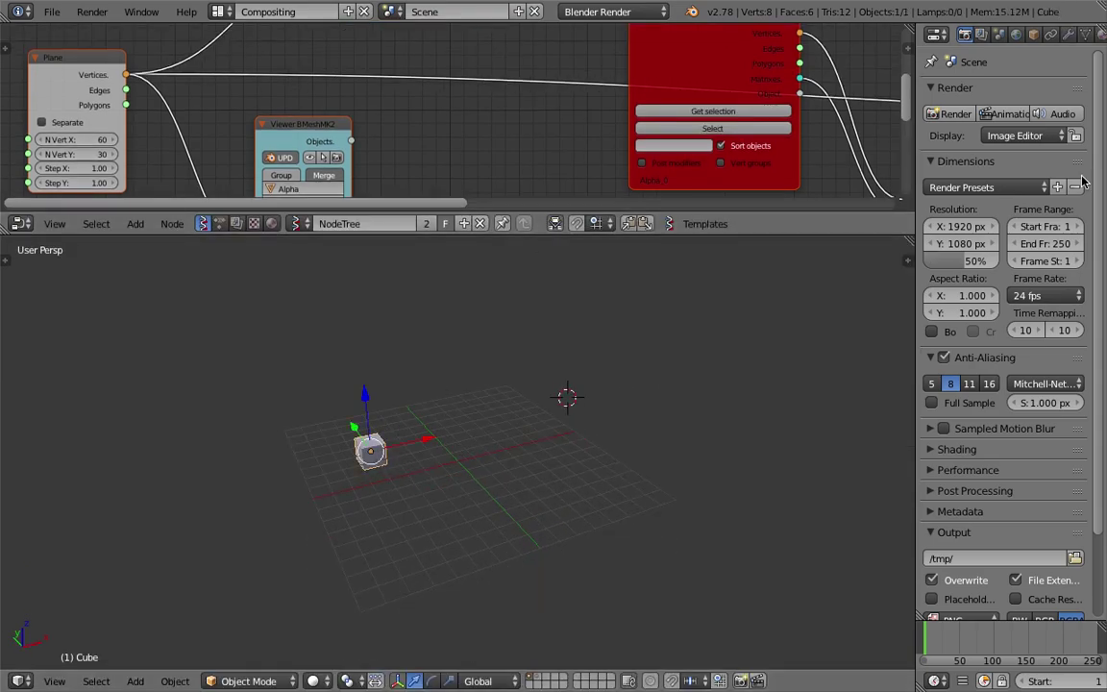
pyautogui.click(1062, 43)
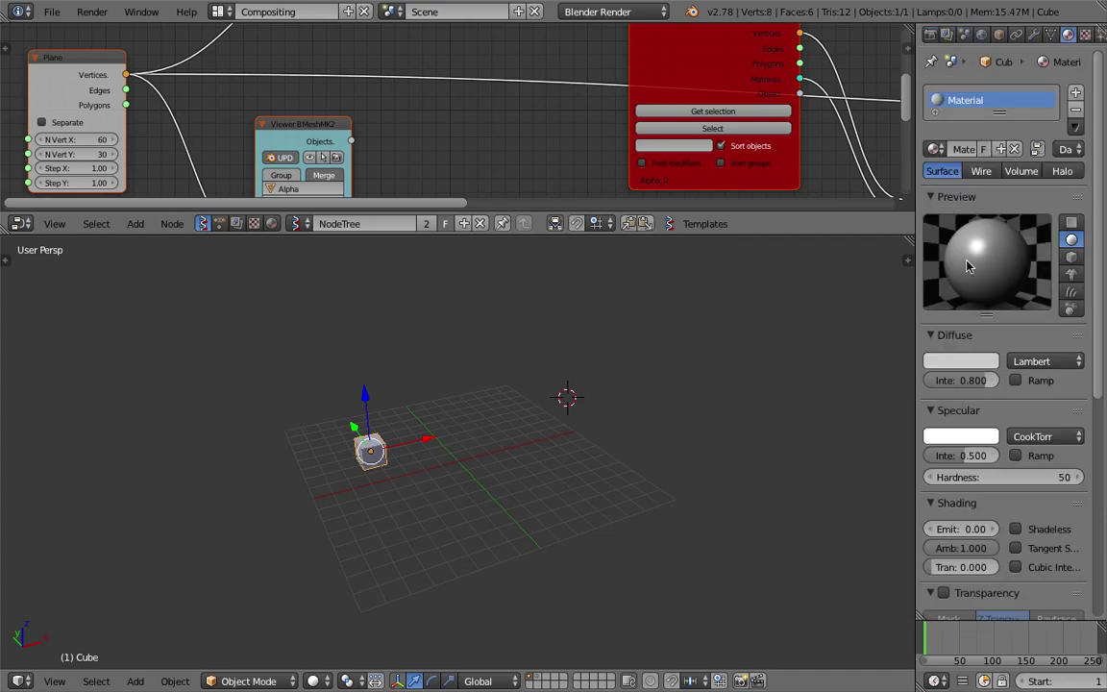
pyautogui.moveTo(914, 239); pyautogui.dragTo(871, 352)
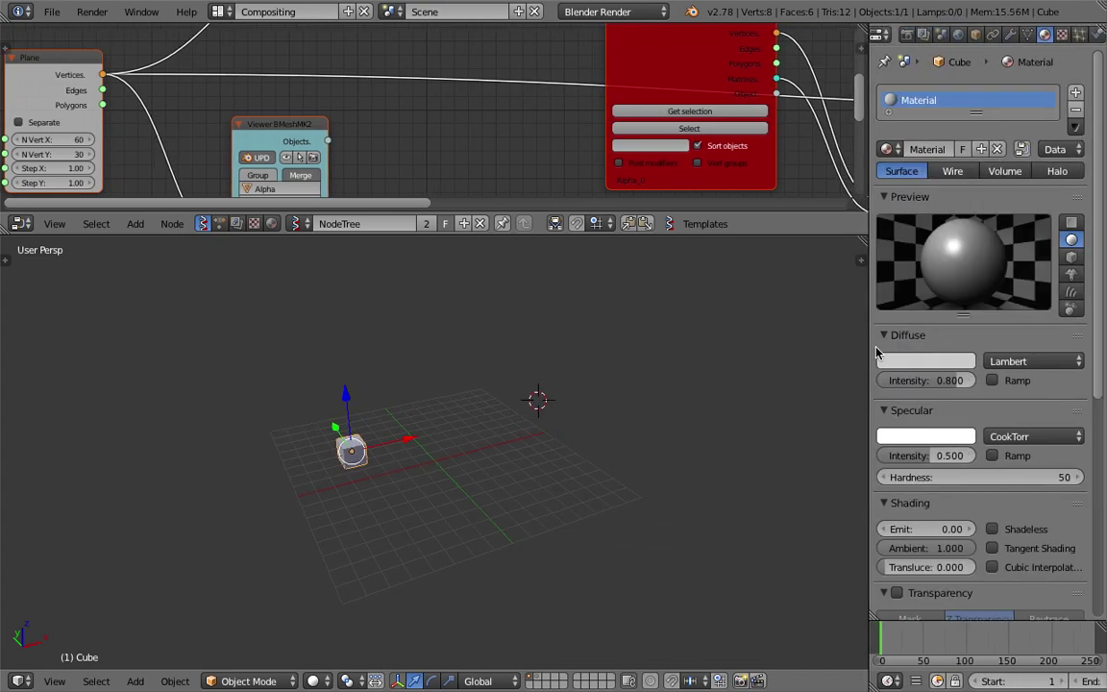
pyautogui.click(951, 151)
pyautogui.write('BLACK')
pyautogui.press('Return')
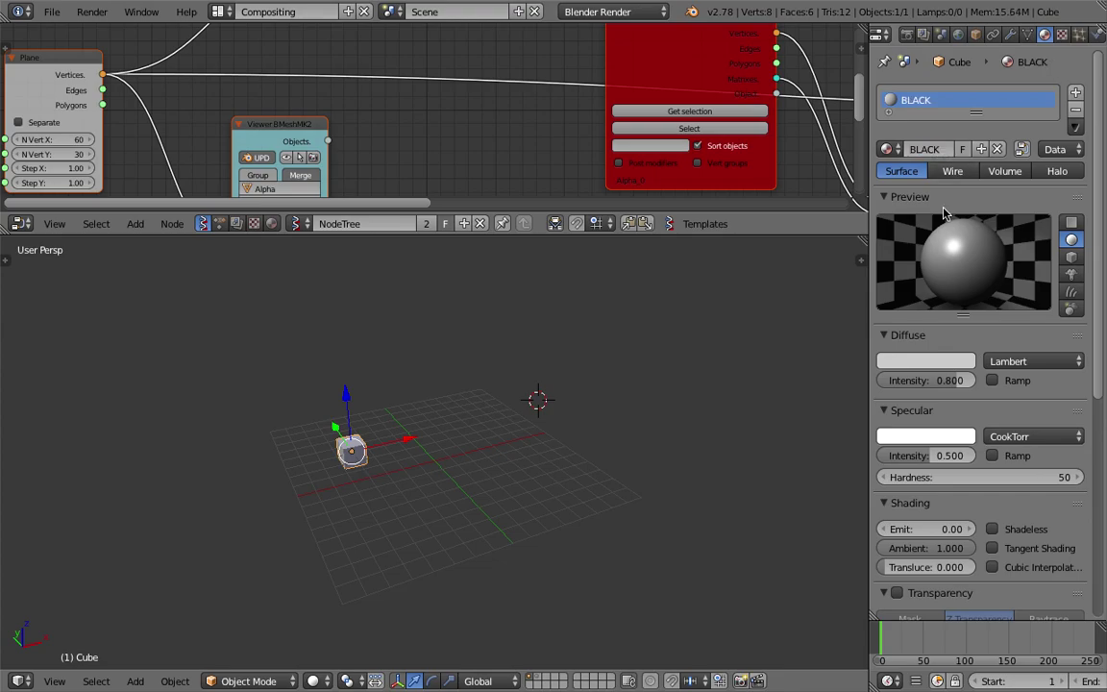
pyautogui.click(920, 362)
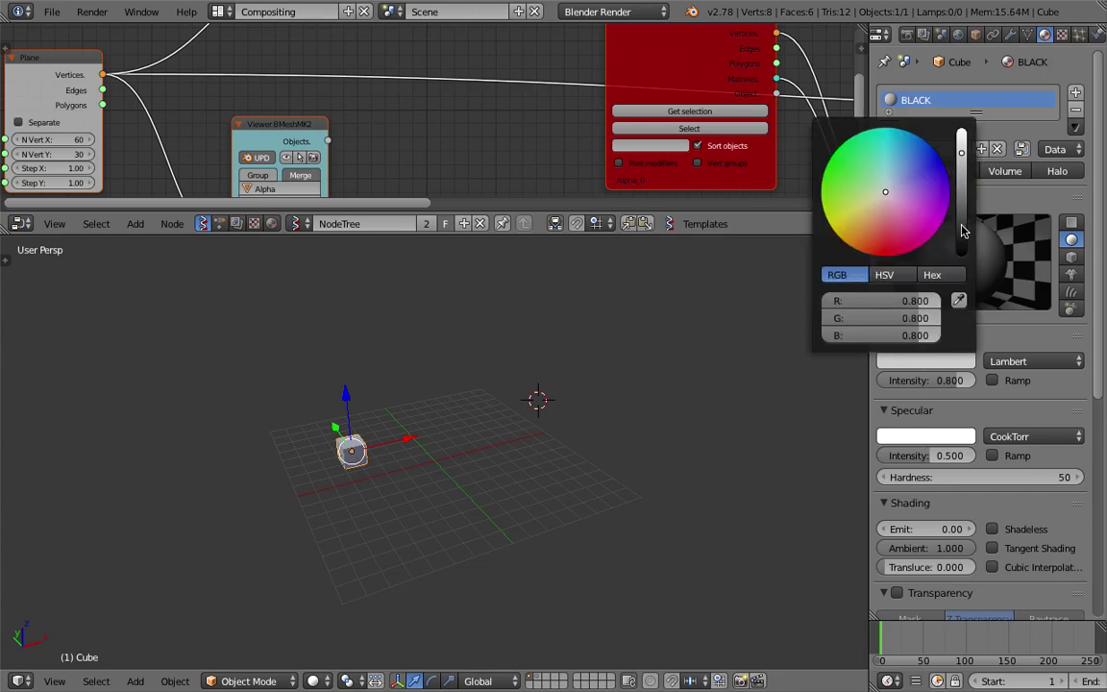
pyautogui.moveTo(958, 128); pyautogui.dragTo(939, 274)
# Step: Duplicate the cube and give the copy a new white material named WHITE
pyautogui.hotkey('shift', 'd')
pyautogui.click(427, 404)
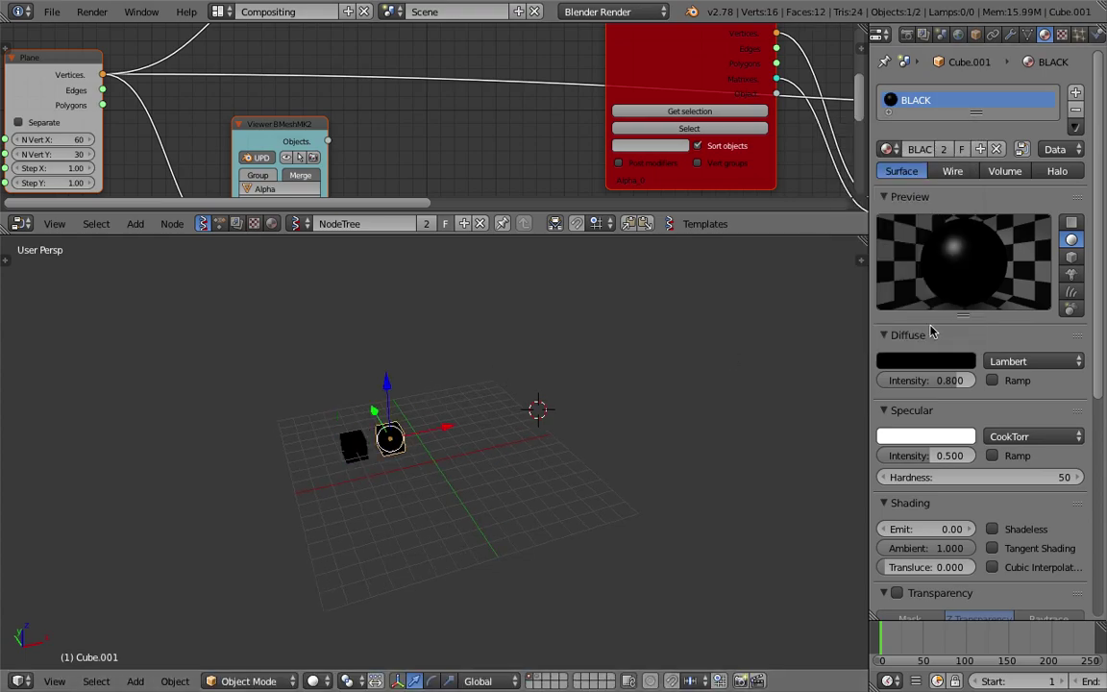
pyautogui.click(1075, 109)
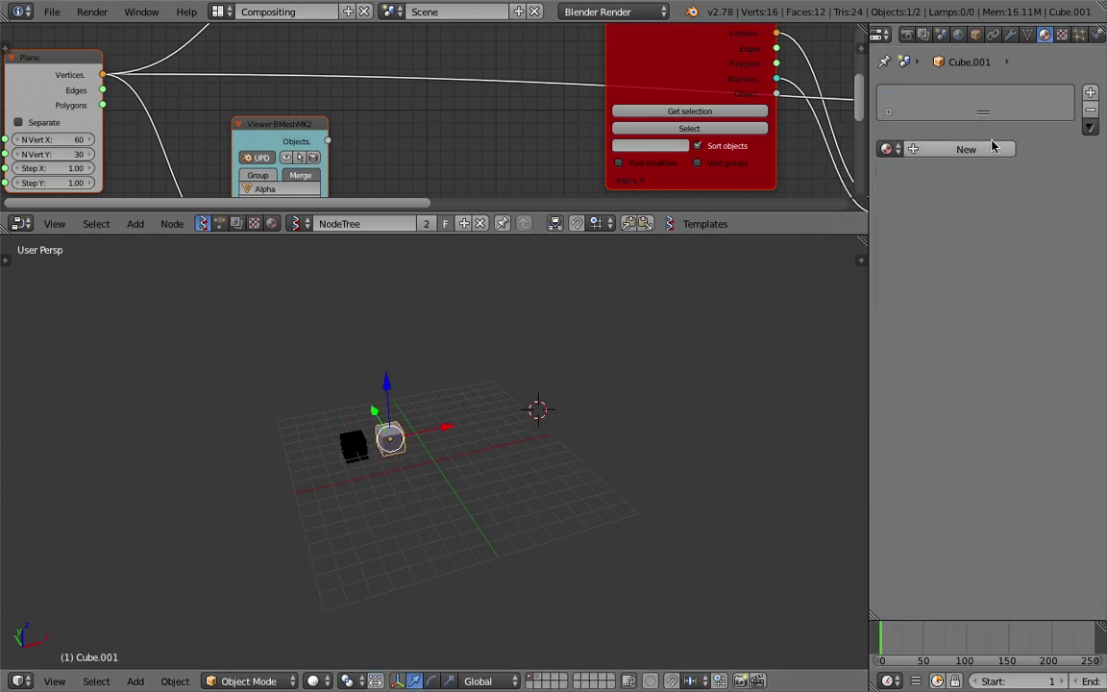
pyautogui.click(983, 150)
pyautogui.doubleClick(936, 149)
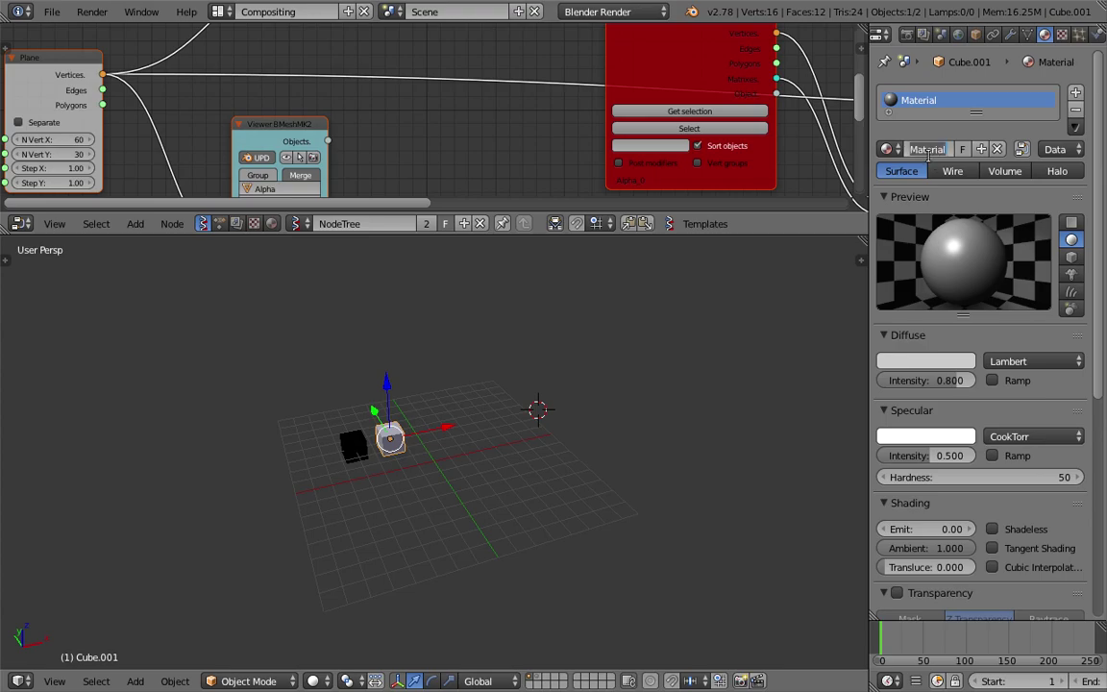
pyautogui.write('WHITE')
pyautogui.press('Return')
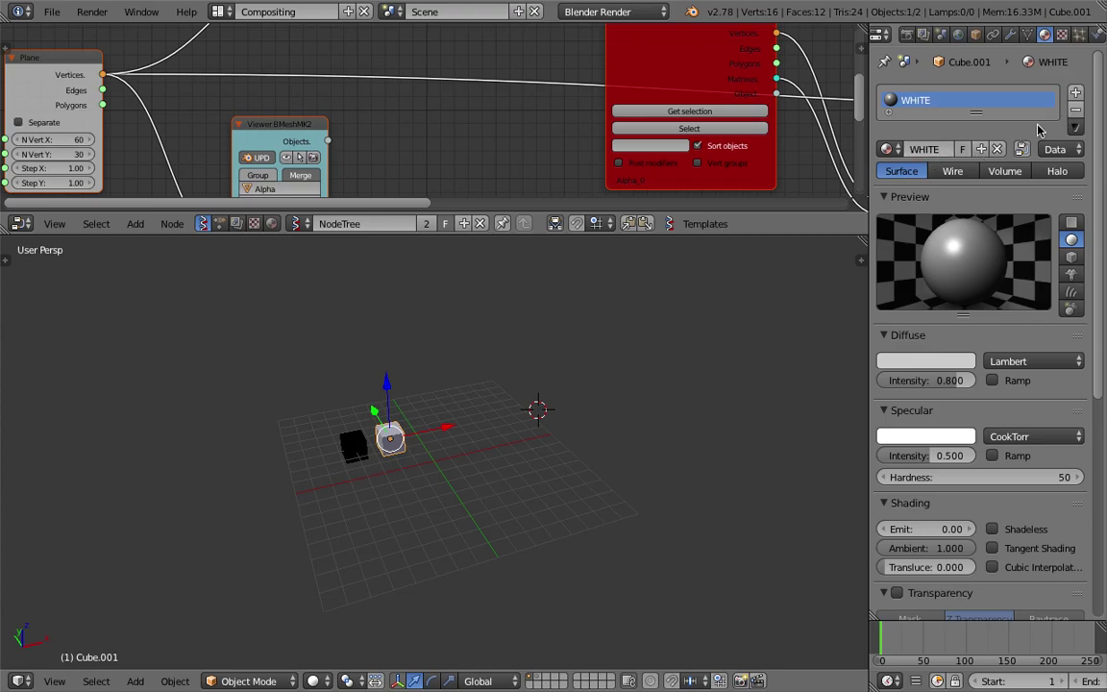
pyautogui.click(939, 361)
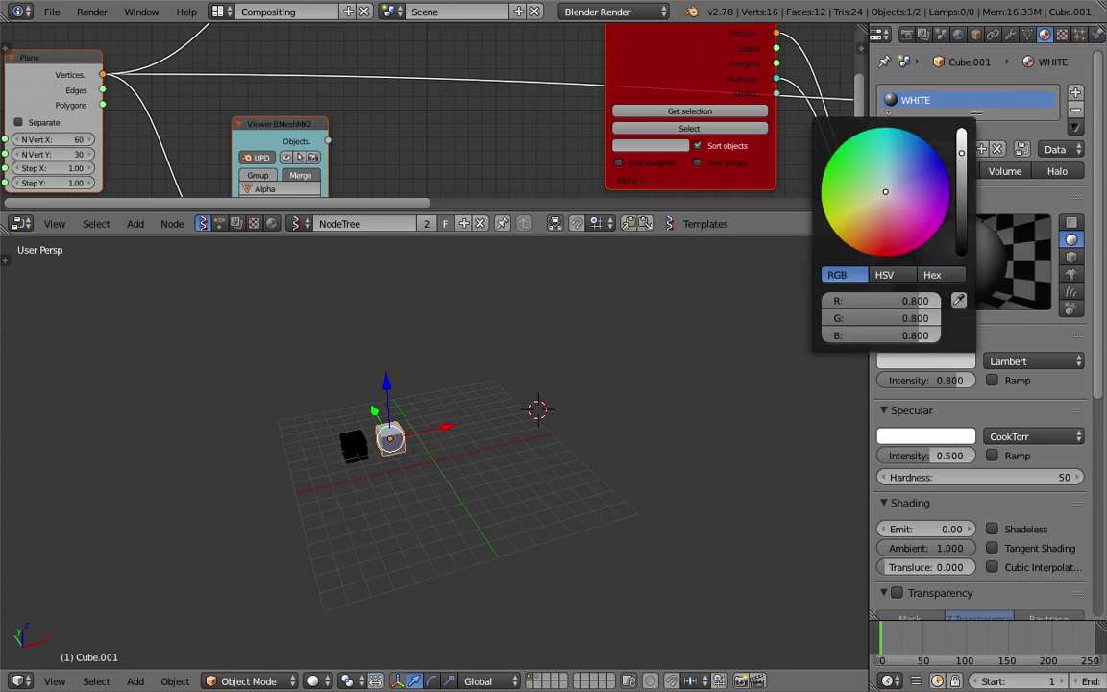
pyautogui.moveTo(960, 192); pyautogui.dragTo(960, 125)
pyautogui.scroll(3, 629, 382)
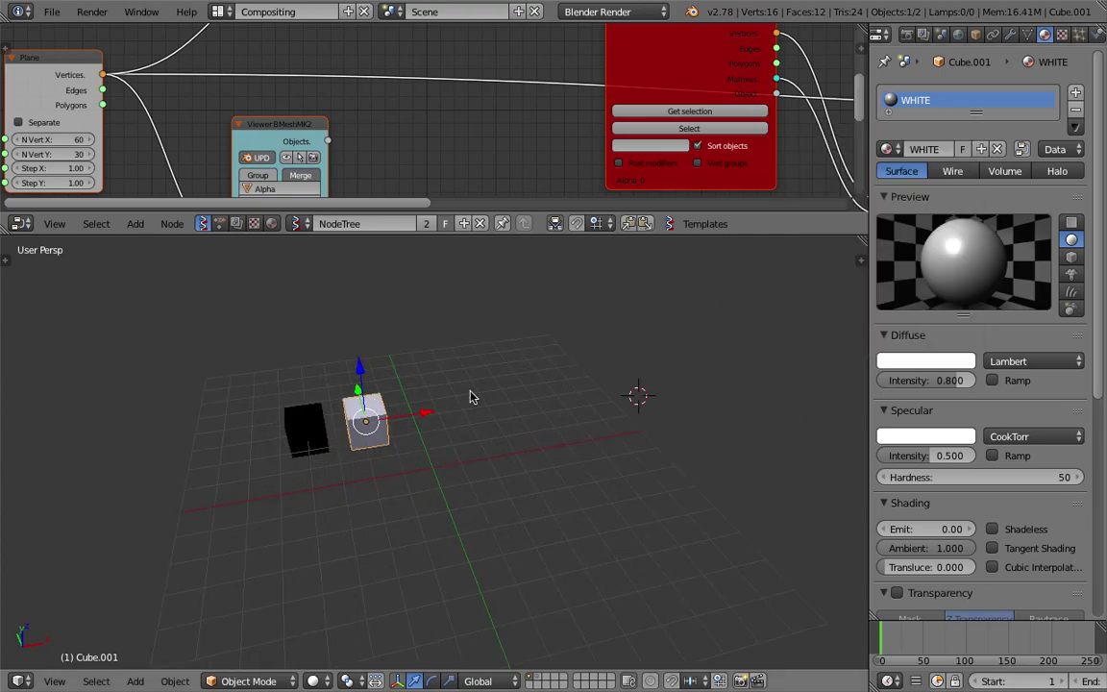
# Step: Move both the black and white cubes over to the left
pyautogui.keyDown('shift'); pyautogui.rightClick(305, 427); pyautogui.keyUp('shift')
pyautogui.press('g')
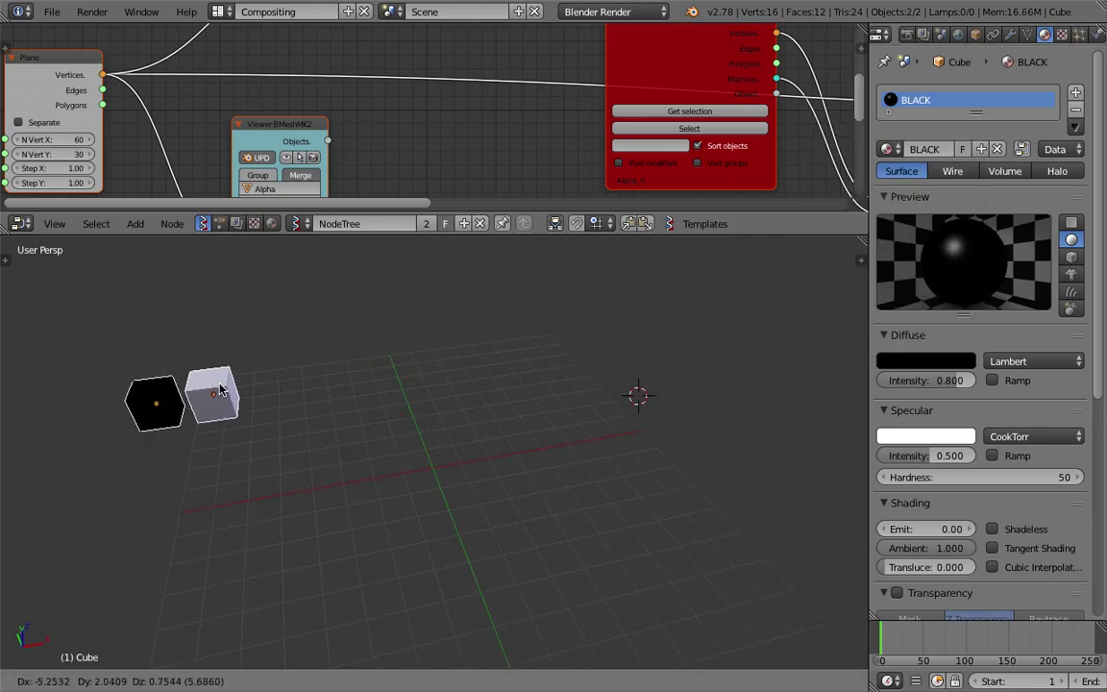
pyautogui.click(121, 395)
pyautogui.rightClick(129, 389)
pyautogui.rightClick(97, 397)
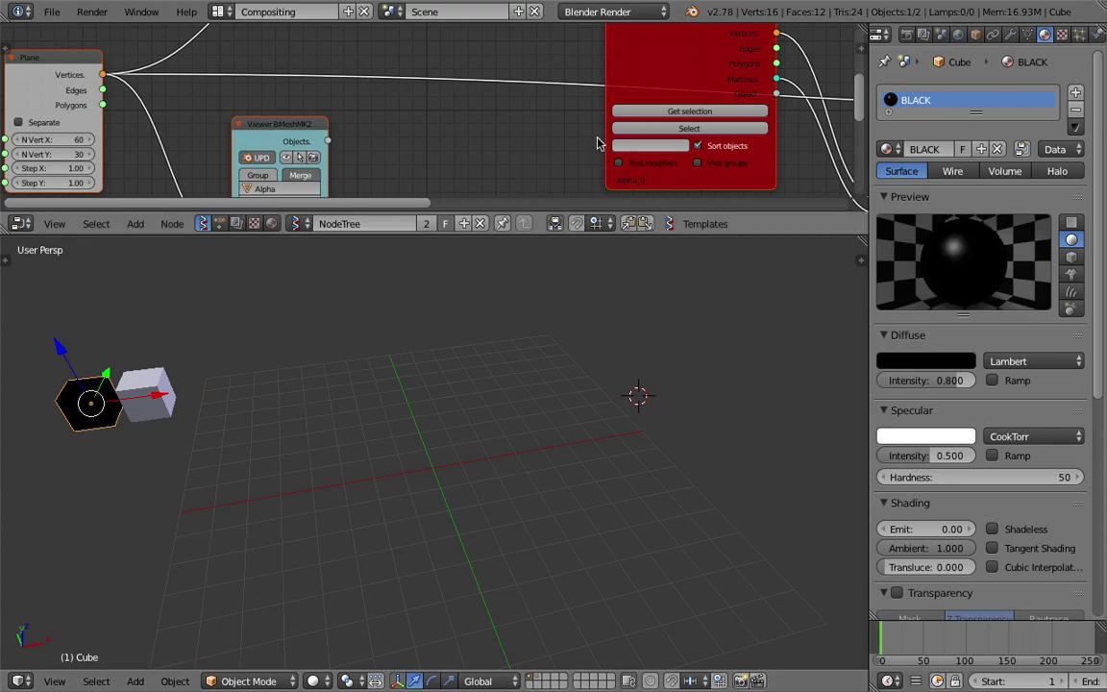
pyautogui.scroll(-2, 597, 141)
# Step: Set the first Dupli instancer node's object to Cube
pyautogui.moveTo(662, 236); pyautogui.dragTo(662, 384)
pyautogui.moveTo(670, 224); pyautogui.dragTo(384, 227, button='middle')
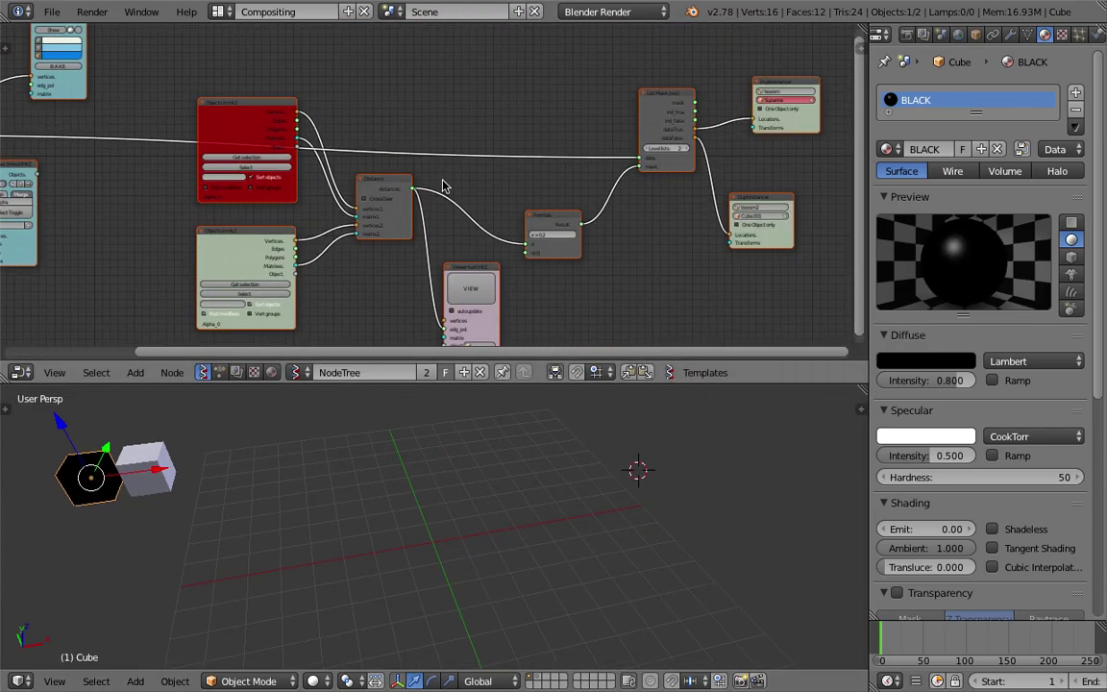
pyautogui.scroll(1, 393, 231)
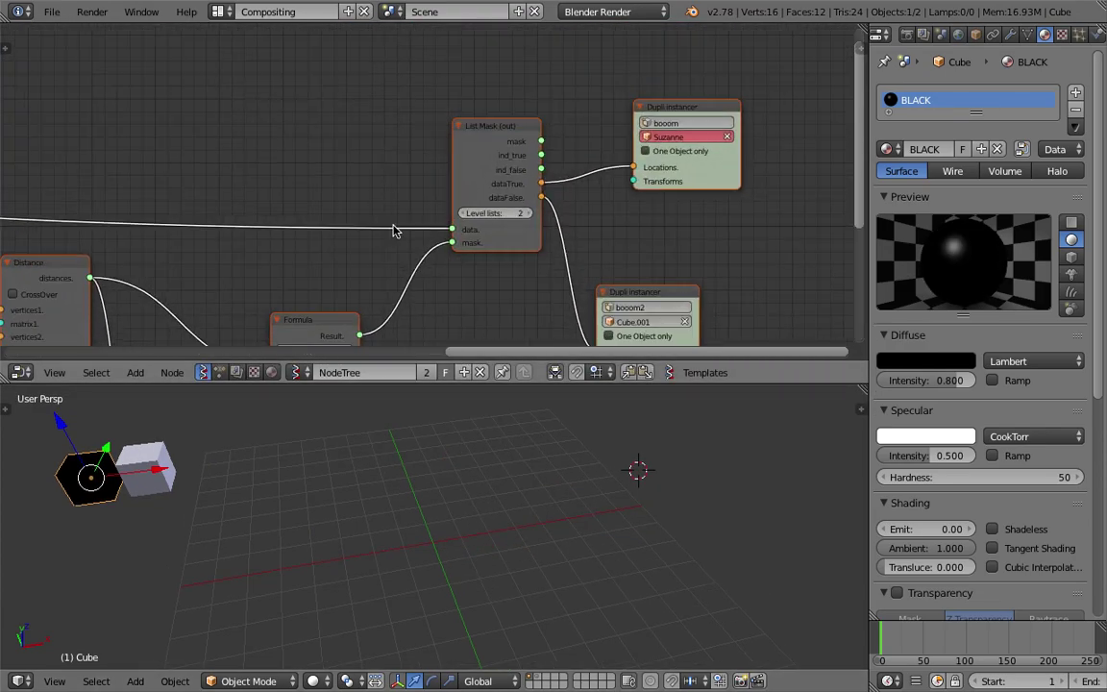
pyautogui.click(676, 137)
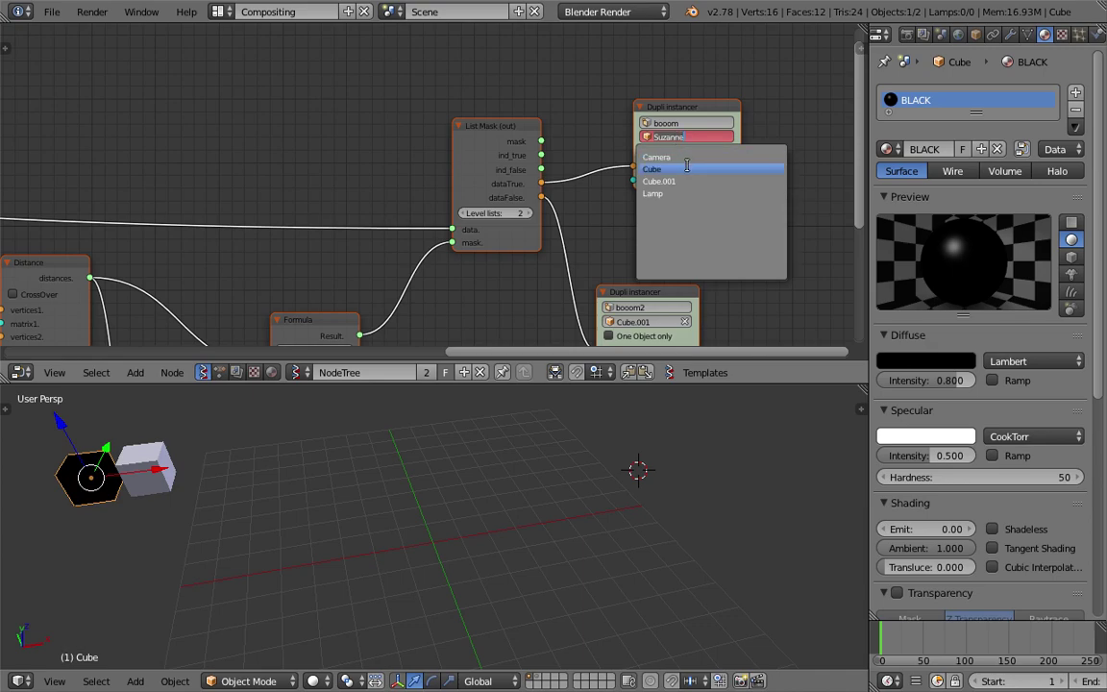
pyautogui.click(688, 170)
# Step: Keep Cube.001 on the second instancer and enable One Object only
pyautogui.moveTo(659, 290); pyautogui.dragTo(657, 220, button='middle')
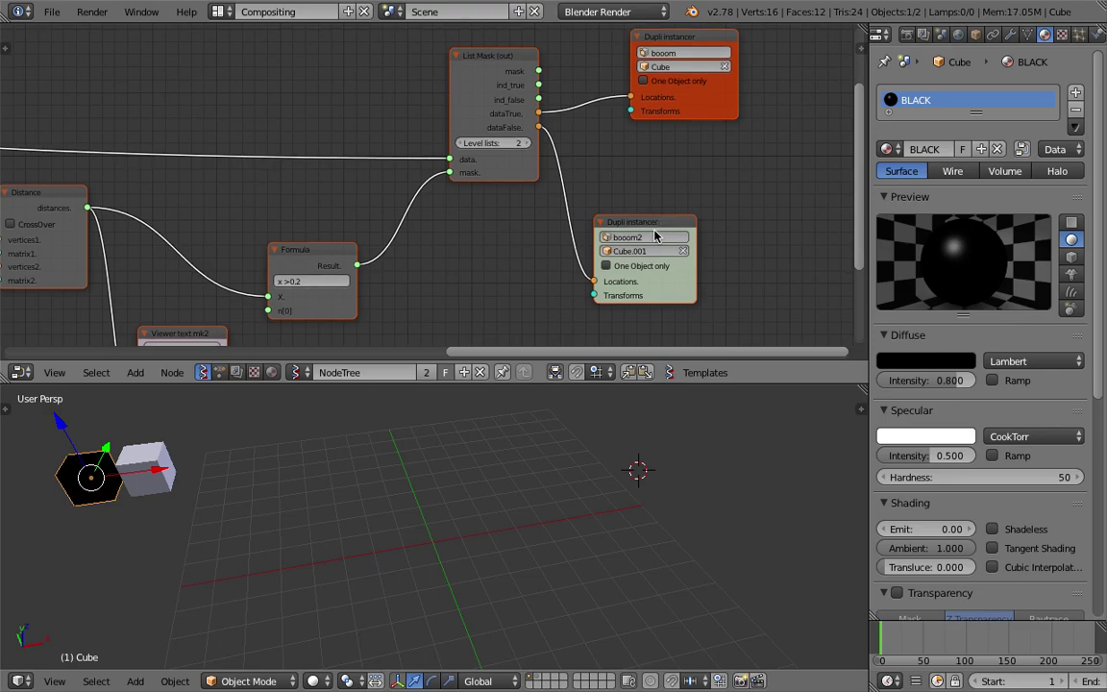
pyautogui.click(643, 251)
pyautogui.click(644, 293)
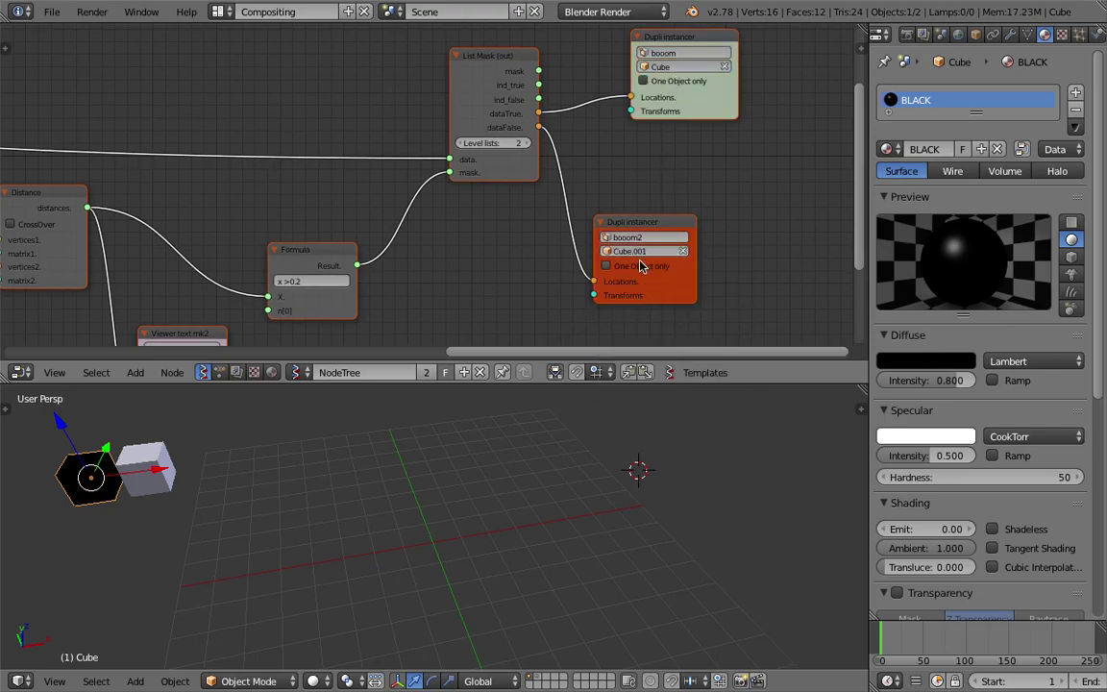
pyautogui.click(641, 268)
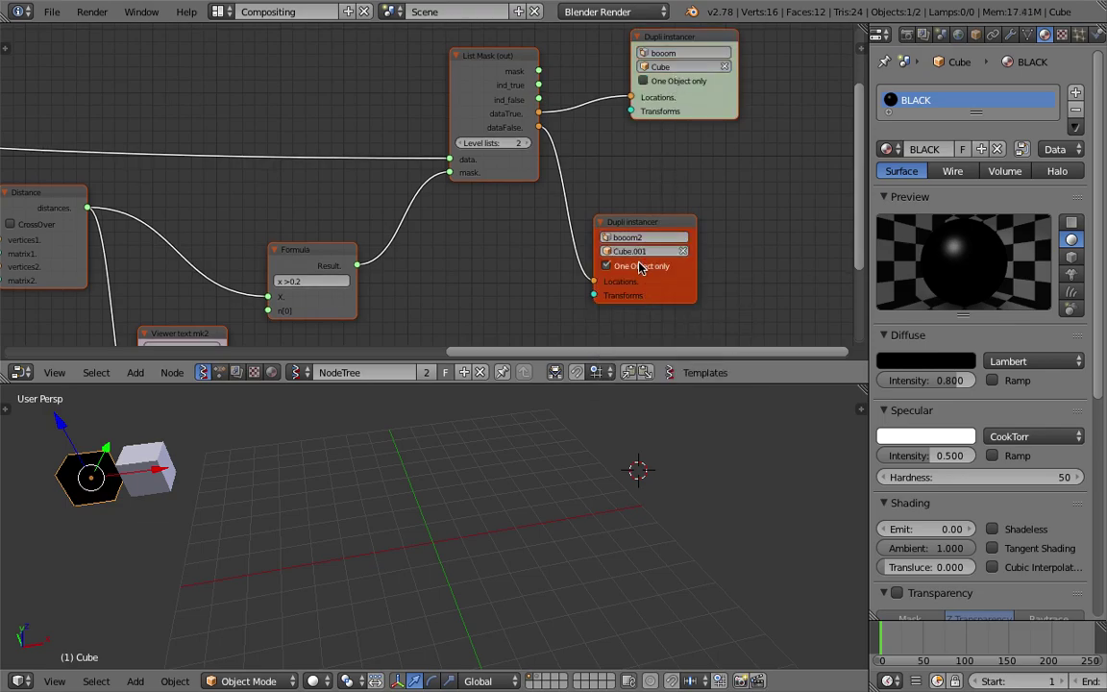
pyautogui.rightClick(146, 472)
pyautogui.rightClick(83, 448)
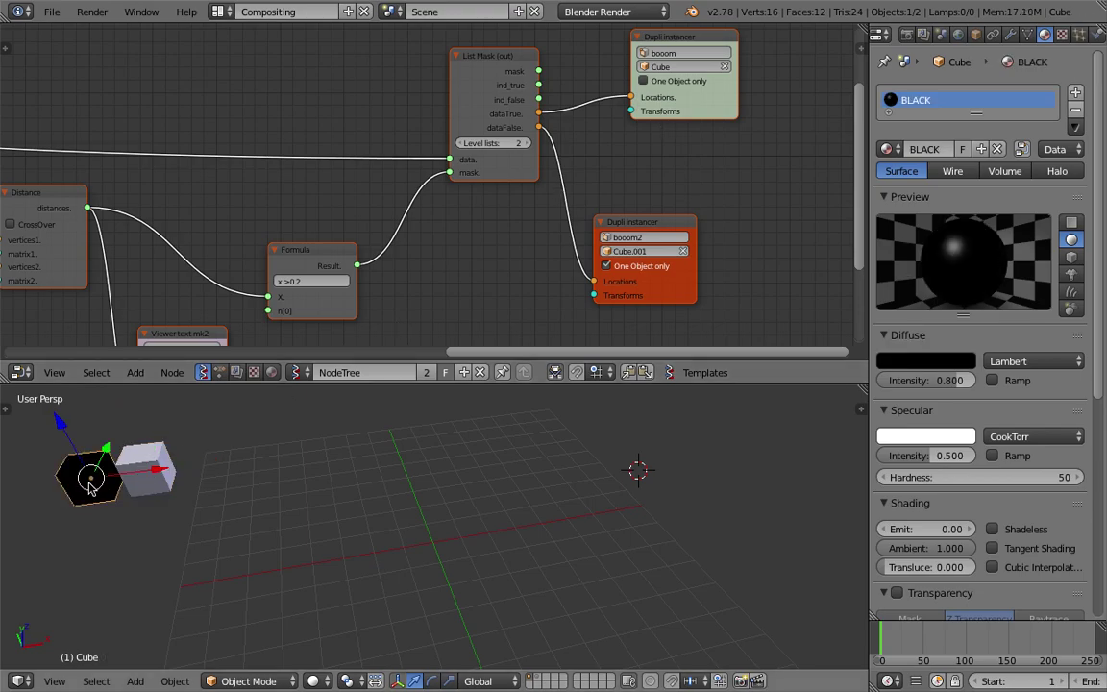
# Step: Rename Cube to BLACKCUBE and Cube.001 to WHITECUBE
pyautogui.click(975, 35)
pyautogui.click(964, 93)
pyautogui.write('BLACKCU')
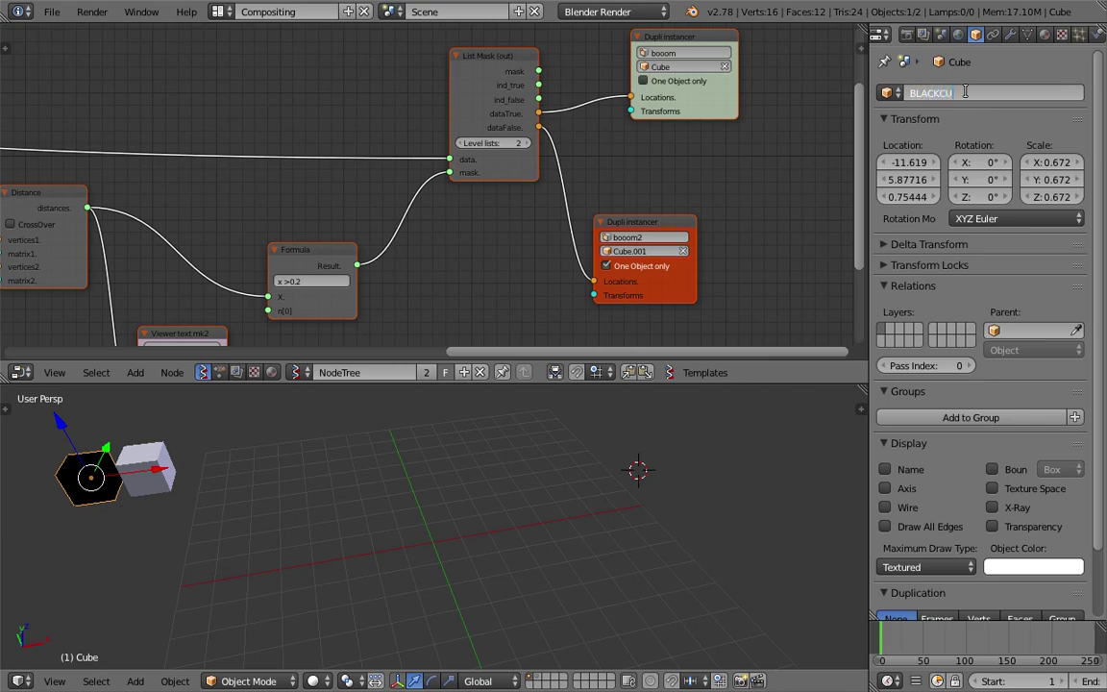
pyautogui.write('BE')
pyautogui.press('Return')
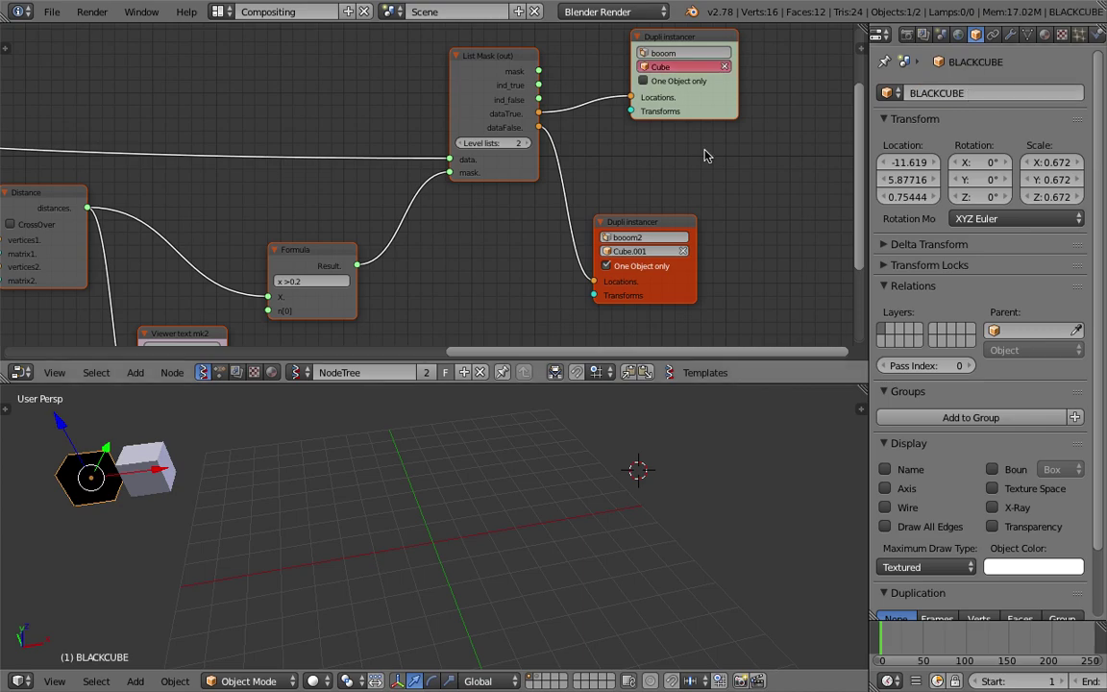
pyautogui.rightClick(175, 446)
pyautogui.click(939, 92)
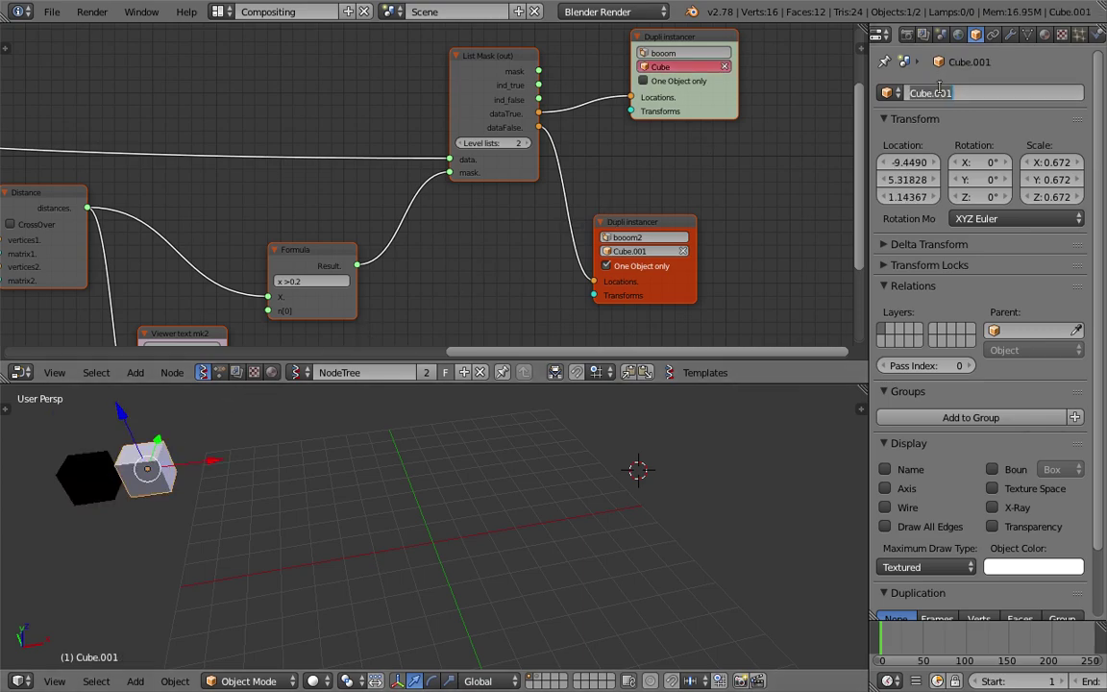
pyautogui.write('WHITECUBE')
pyautogui.press('Return')
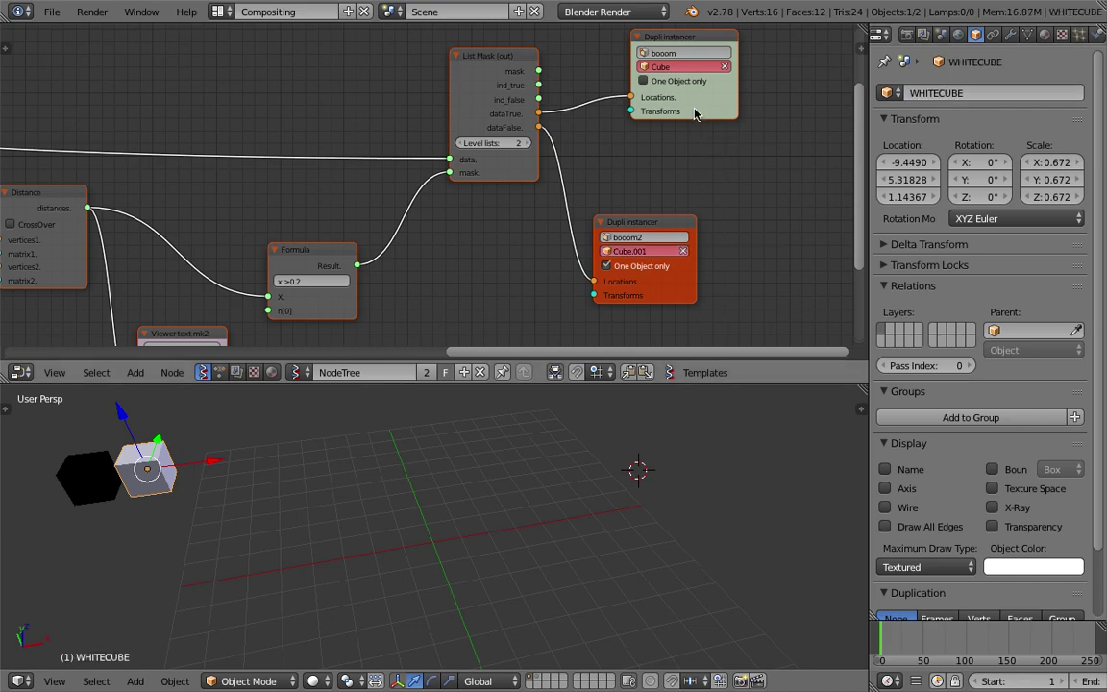
# Step: Point the first Dupli instancer at BLACKCUBE and the second at WHITECUBE
pyautogui.click(653, 67)
pyautogui.click(672, 86)
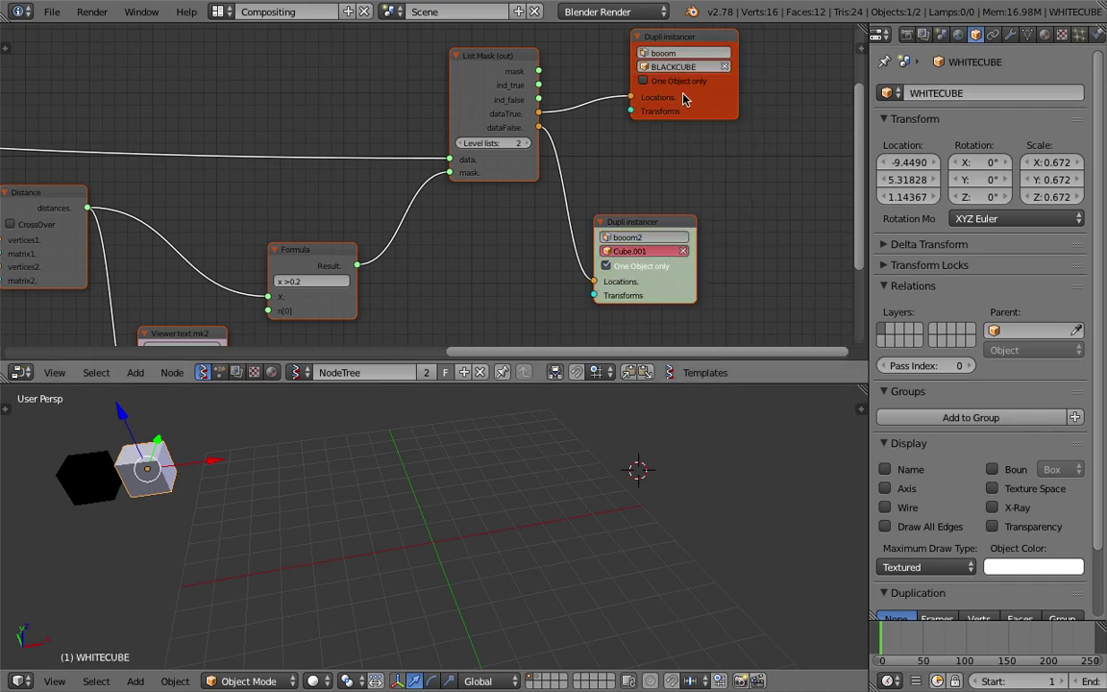
pyautogui.click(646, 251)
pyautogui.click(645, 307)
# Step: Move the Formula node higher in the node editor
pyautogui.scroll(-2, 480, 296)
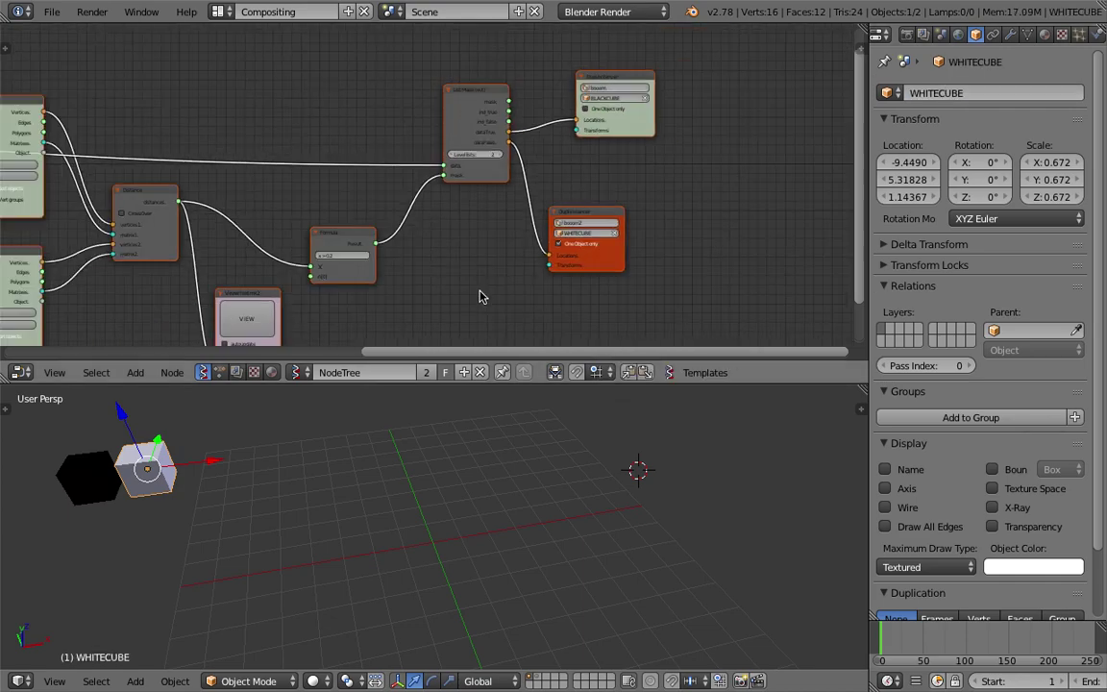
pyautogui.moveTo(480, 296); pyautogui.dragTo(568, 276, button='middle')
pyautogui.scroll(1, 590, 255)
pyautogui.moveTo(463, 198); pyautogui.dragTo(570, 204, button='middle')
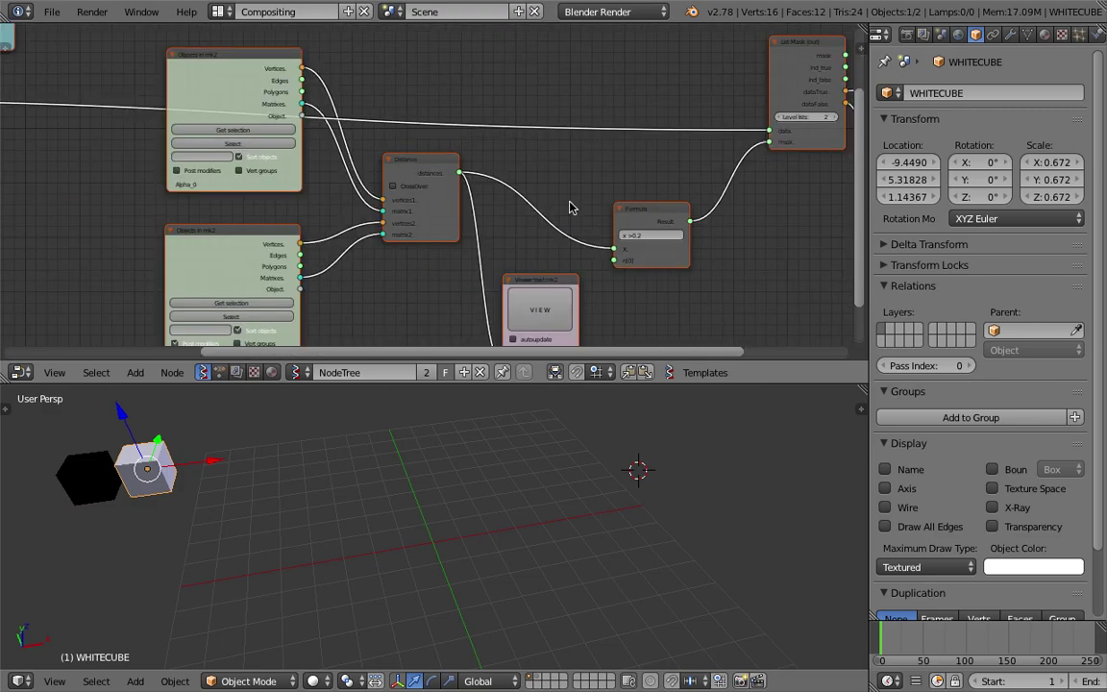
pyautogui.moveTo(667, 201); pyautogui.dragTo(668, 170)
pyautogui.scroll(-1, 668, 170)
# Step: Save the Blender scene with Save As to the Desktop as demo_LED.blend
pyautogui.moveTo(709, 168); pyautogui.dragTo(563, 249, button='middle')
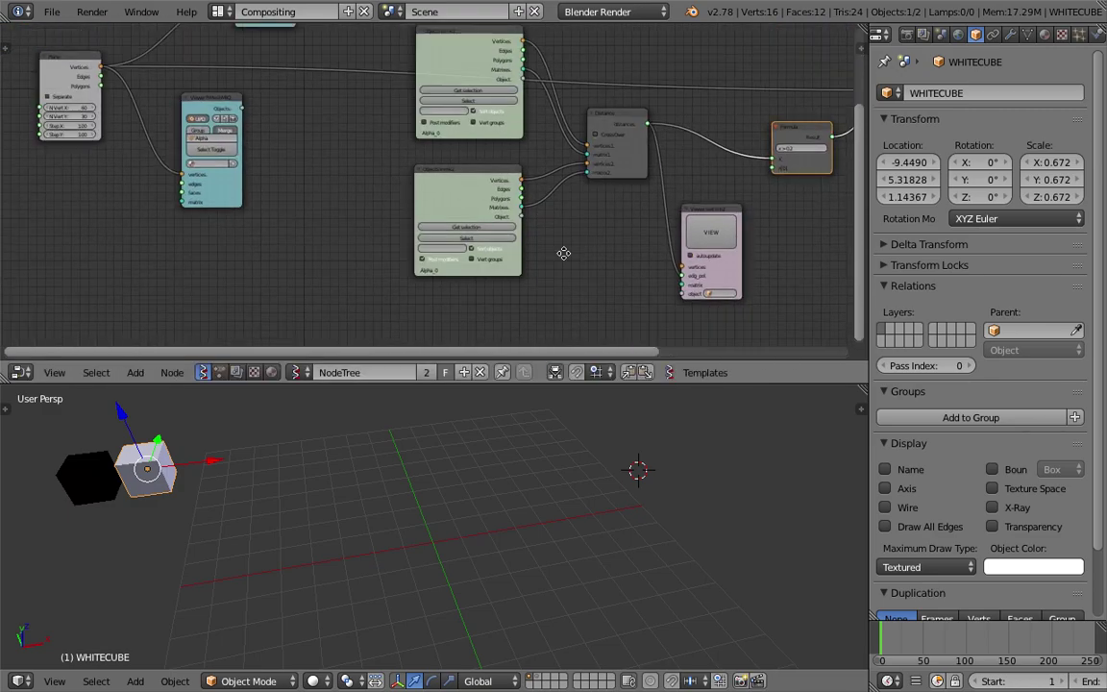
pyautogui.click(51, 12)
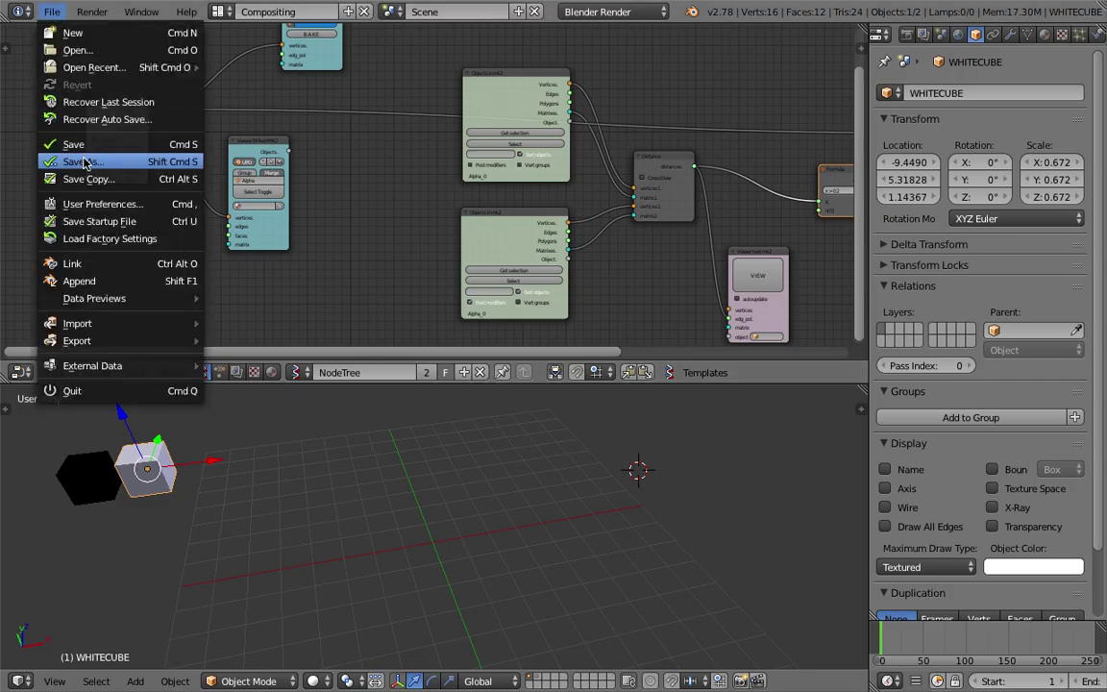
pyautogui.click(67, 146)
pyautogui.write('d')
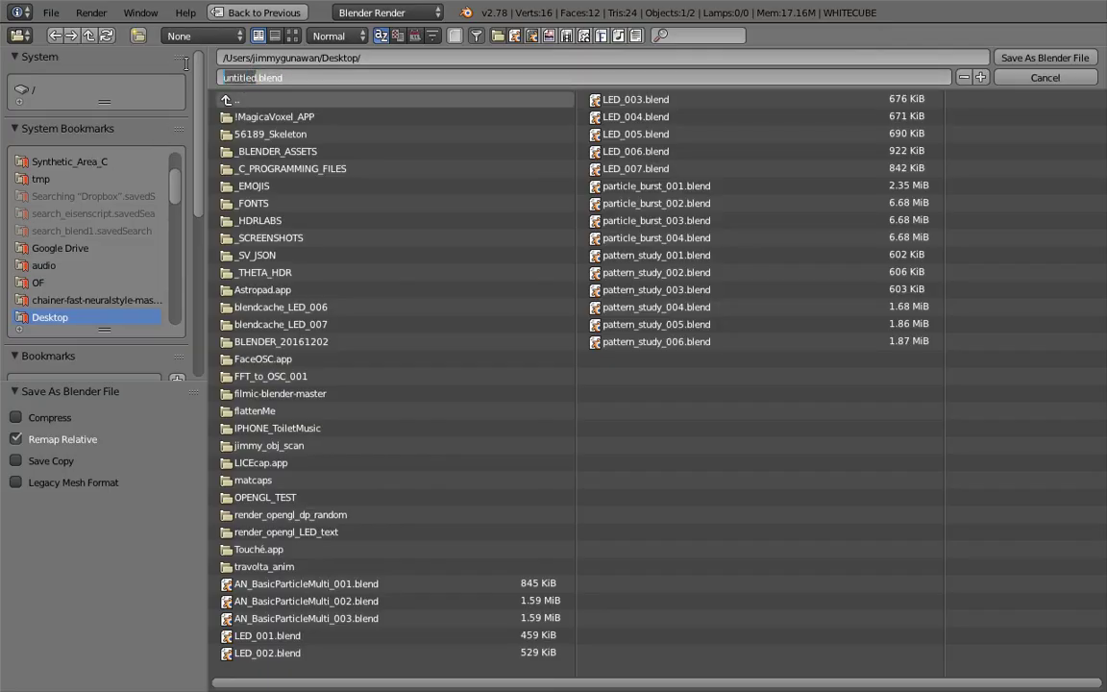
pyautogui.write('emoD')
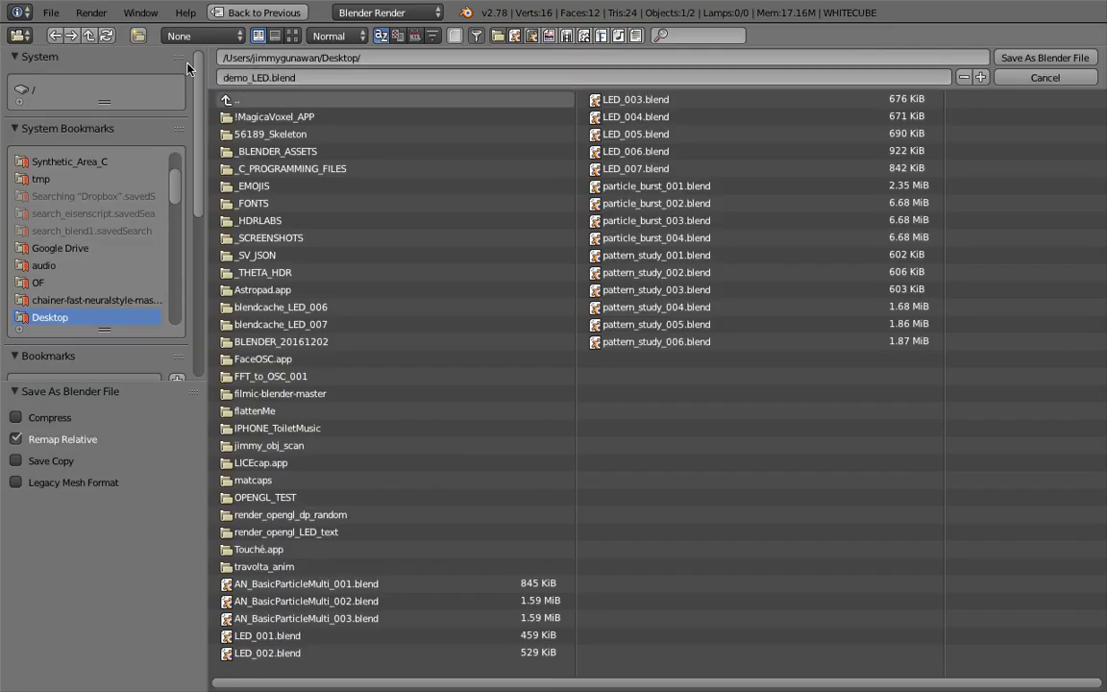
pyautogui.click(1043, 58)
# Step: Move the cyan viewer node and bring the Plane and viewer nodes into view
pyautogui.scroll(1, 410, 122)
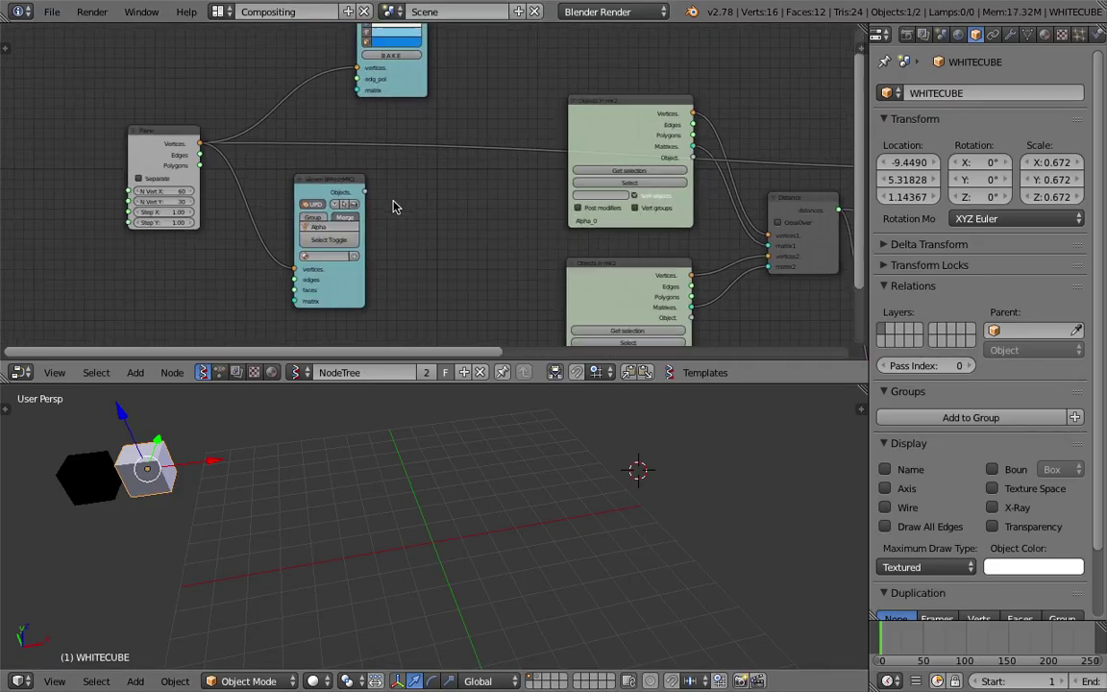
pyautogui.moveTo(309, 171); pyautogui.dragTo(294, 174)
pyautogui.scroll(1, 224, 129)
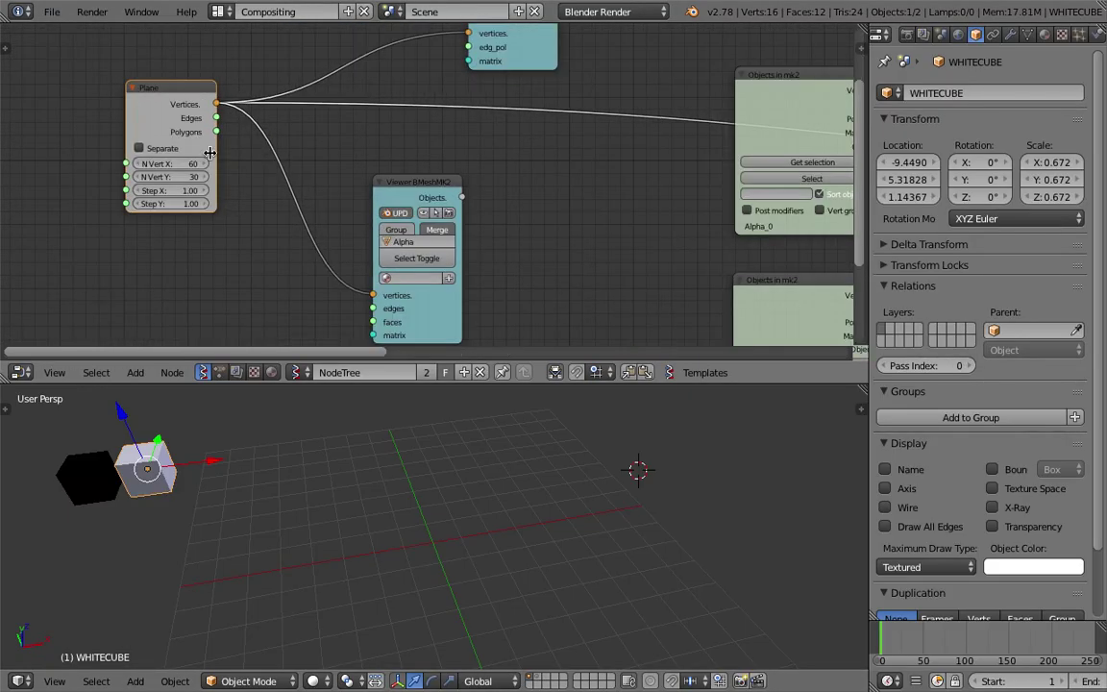
pyautogui.scroll(1, 350, 158)
pyautogui.scroll(-1, 507, 407)
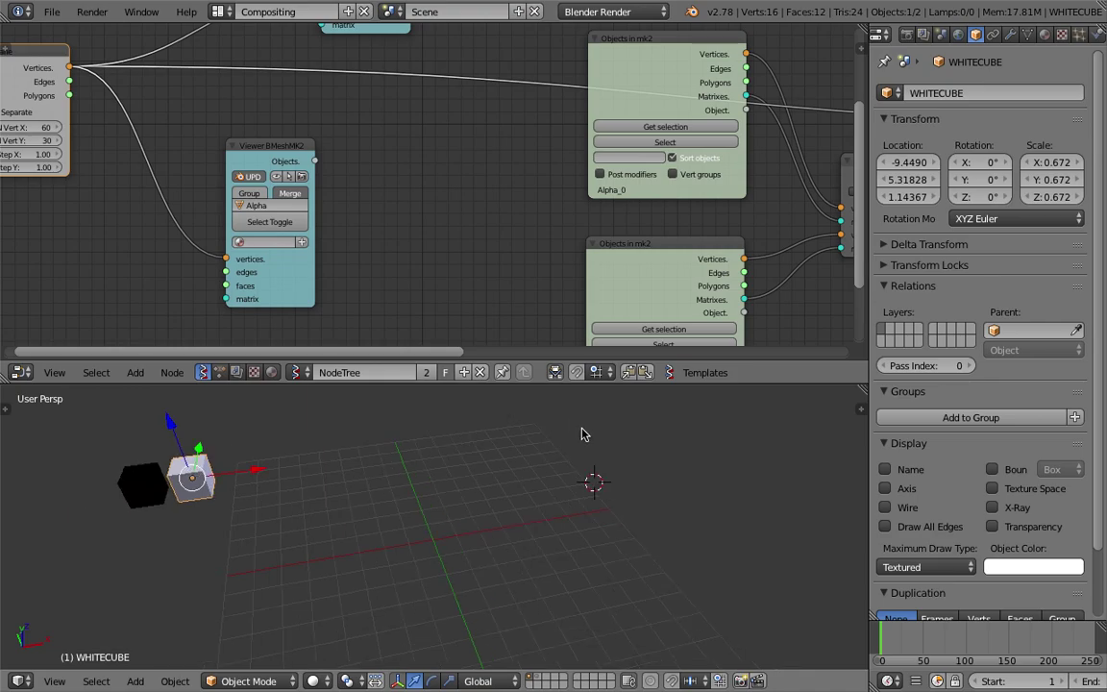
pyautogui.scroll(-2, 464, 173)
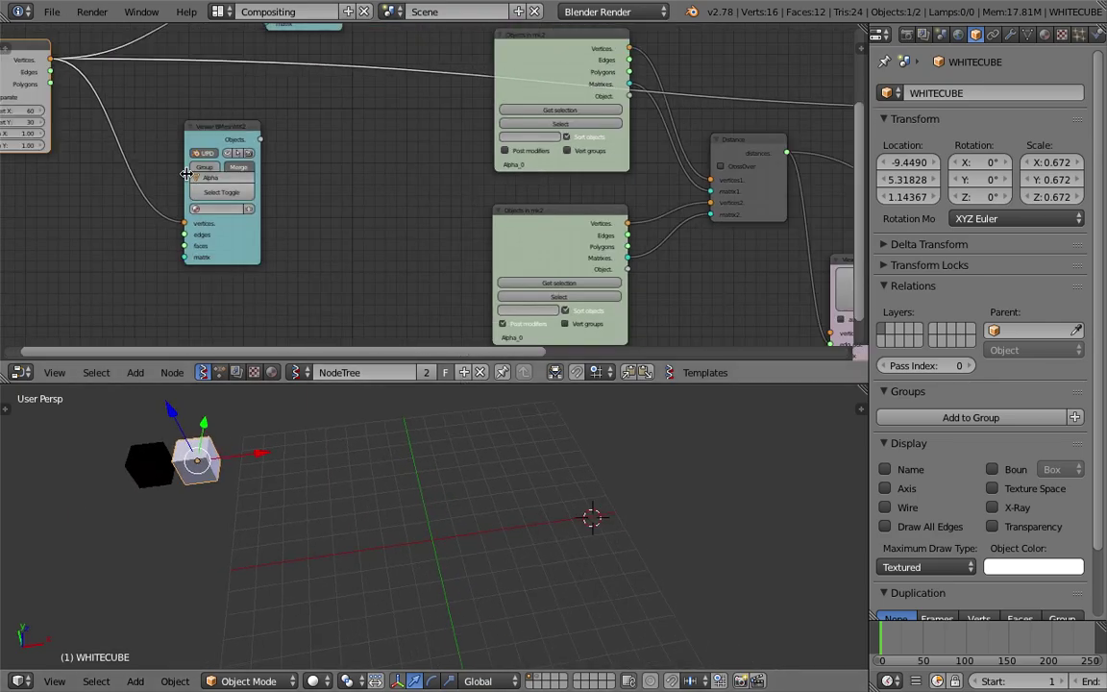
pyautogui.moveTo(186, 173); pyautogui.dragTo(432, 250, button='middle')
pyautogui.scroll(2, 380, 173)
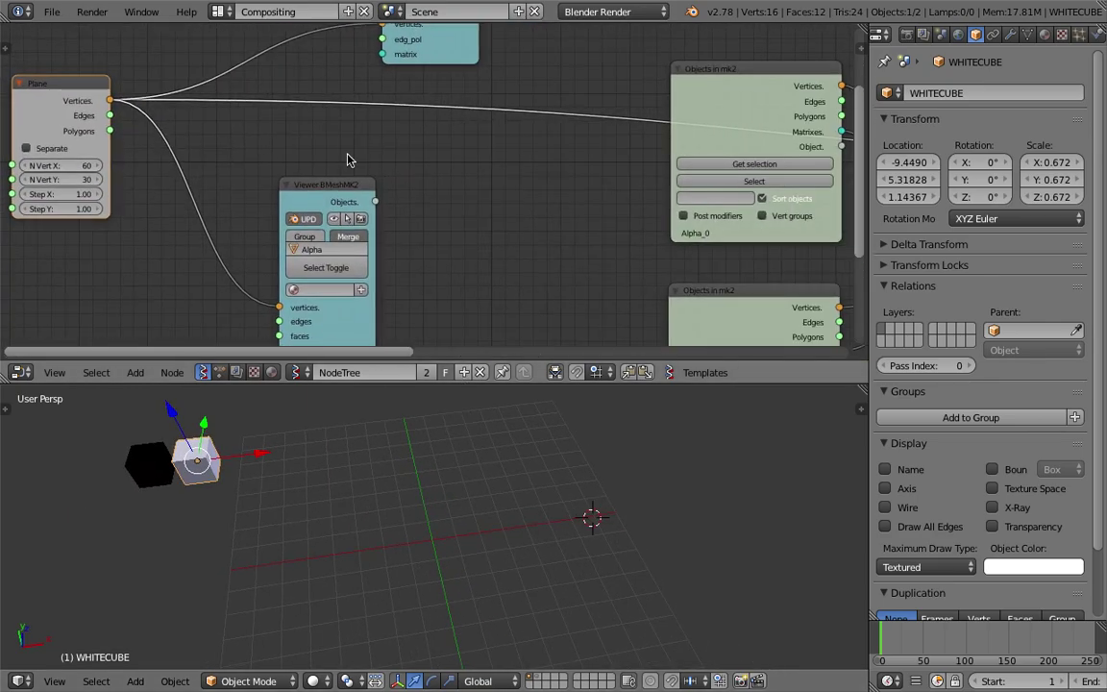
pyautogui.scroll(-1, 403, 202)
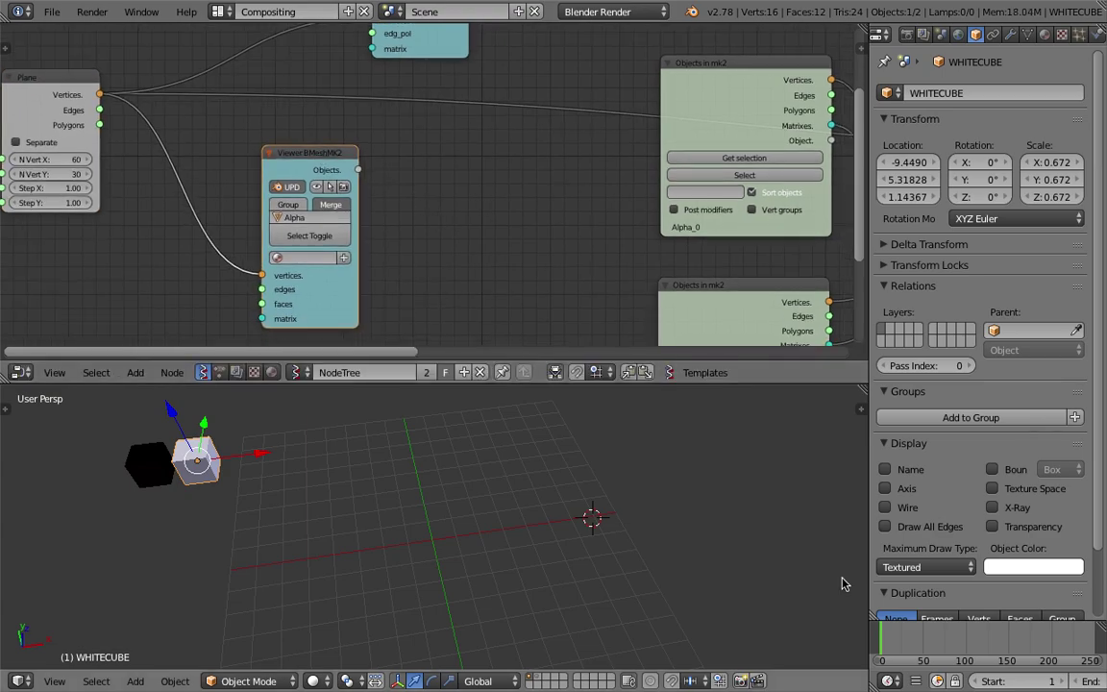
# Step: Try the grid's X vertex count at 61, then set it back to 60
pyautogui.click(892, 635)
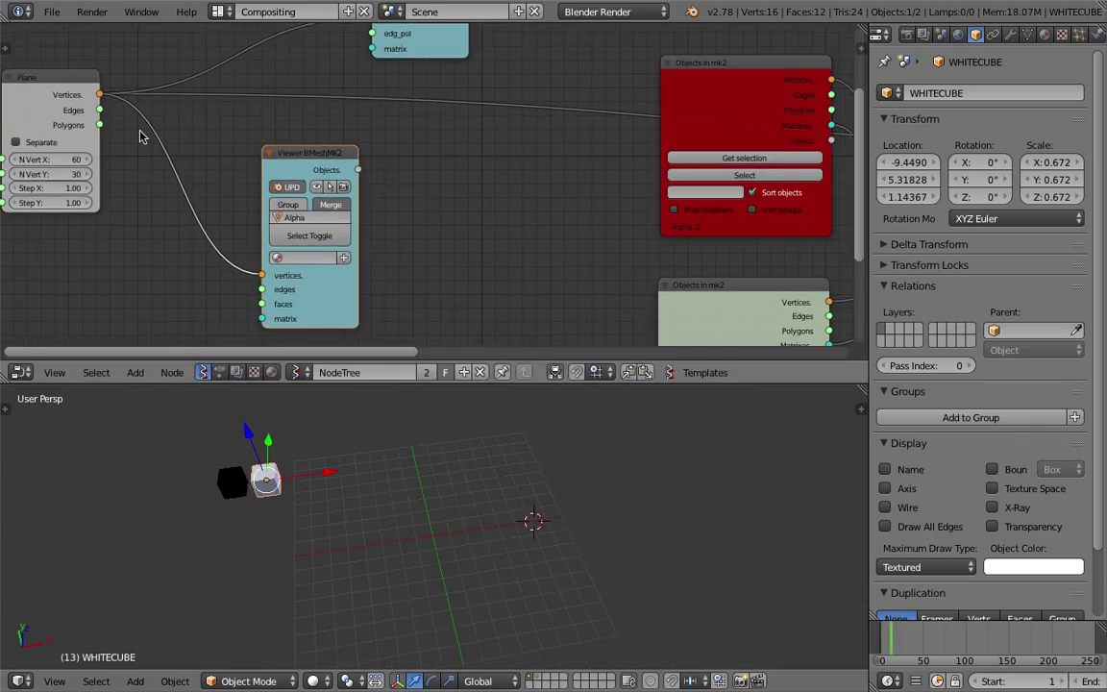
pyautogui.click(88, 160)
pyautogui.click(19, 161)
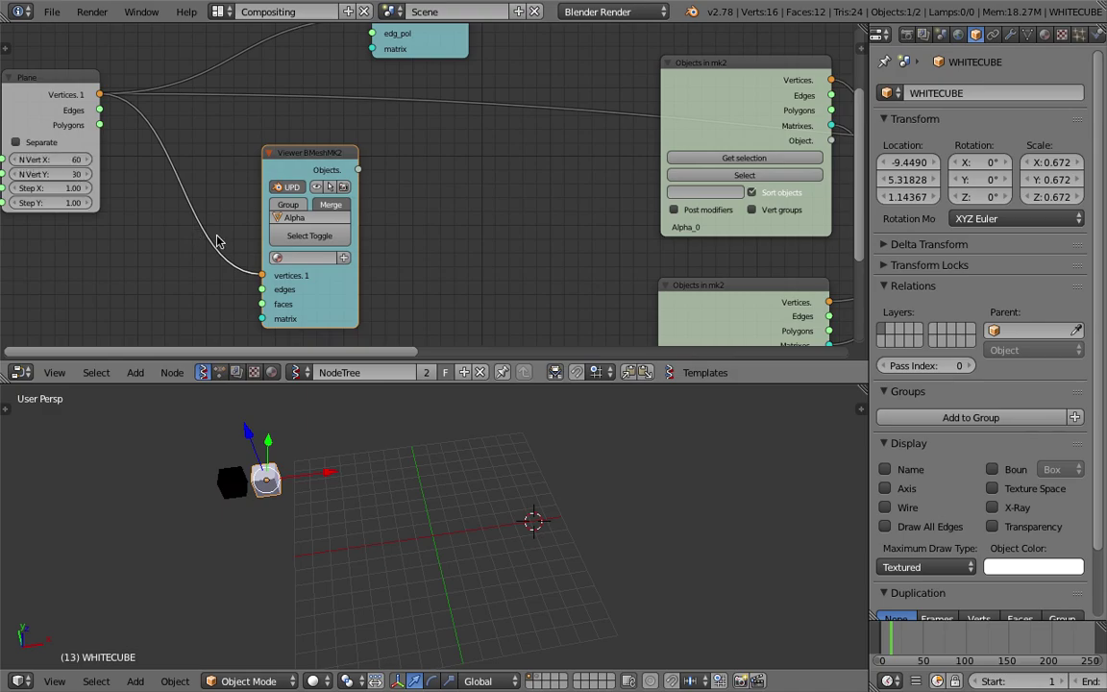
pyautogui.scroll(-3, 447, 493)
pyautogui.scroll(-2, 458, 506)
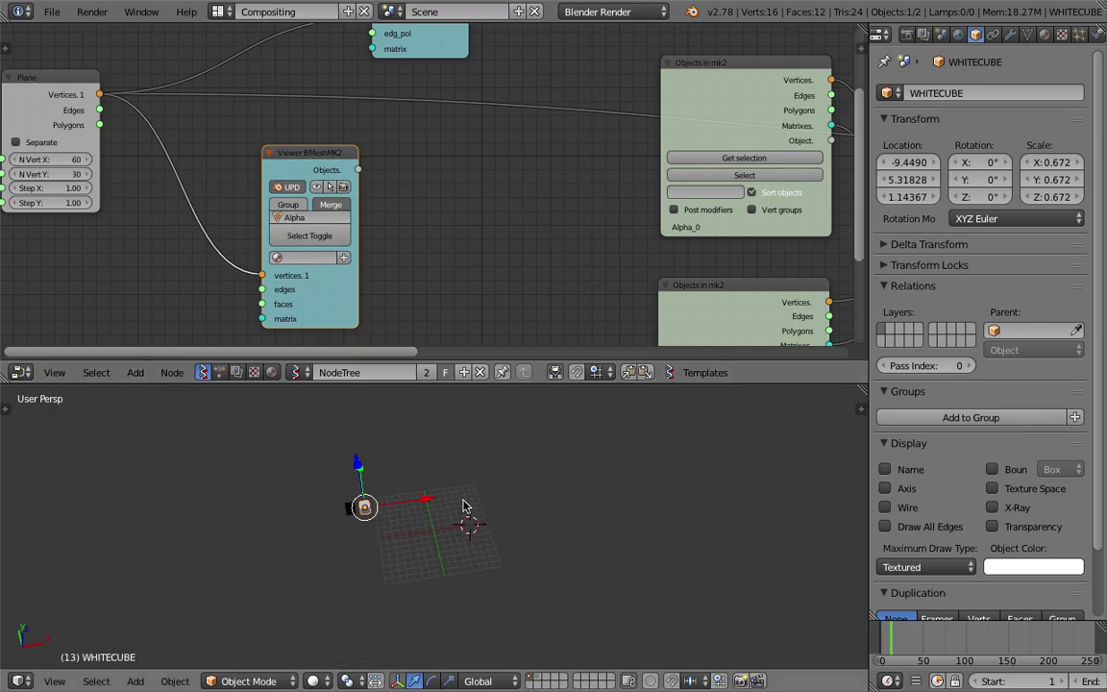
# Step: Preview the point grid in the 3D view, then turn the Viewer Draw preview off
pyautogui.keyDown('shift'); pyautogui.rightClick(464, 506); pyautogui.keyUp('shift')
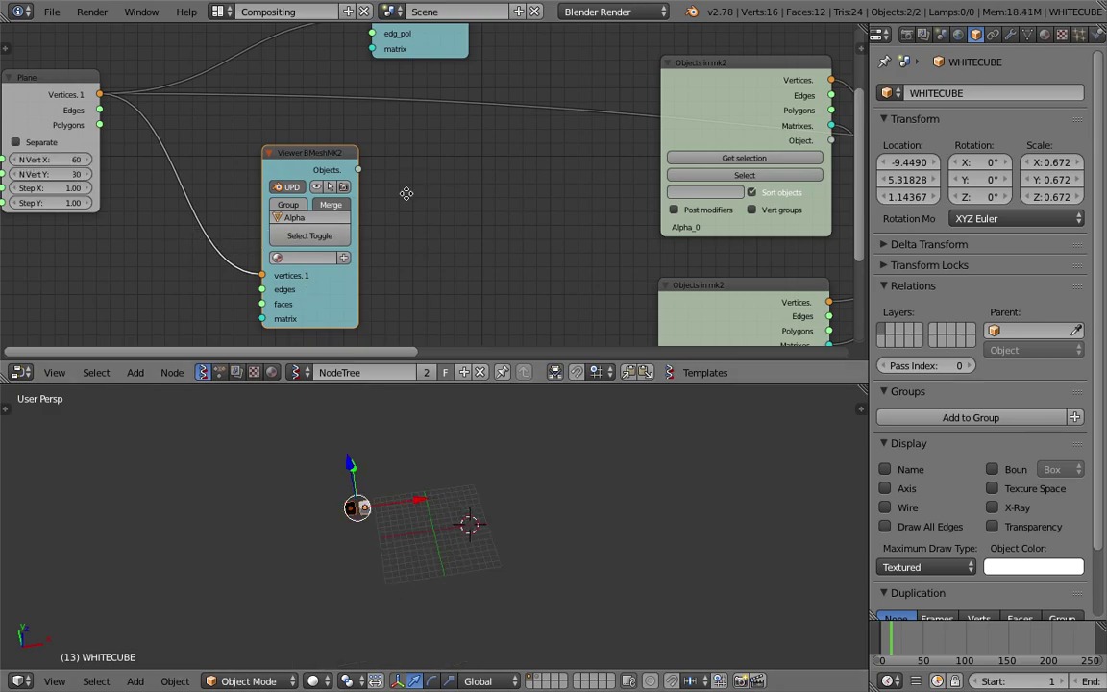
pyautogui.moveTo(407, 182); pyautogui.dragTo(422, 302, button='middle')
pyautogui.click(405, 61)
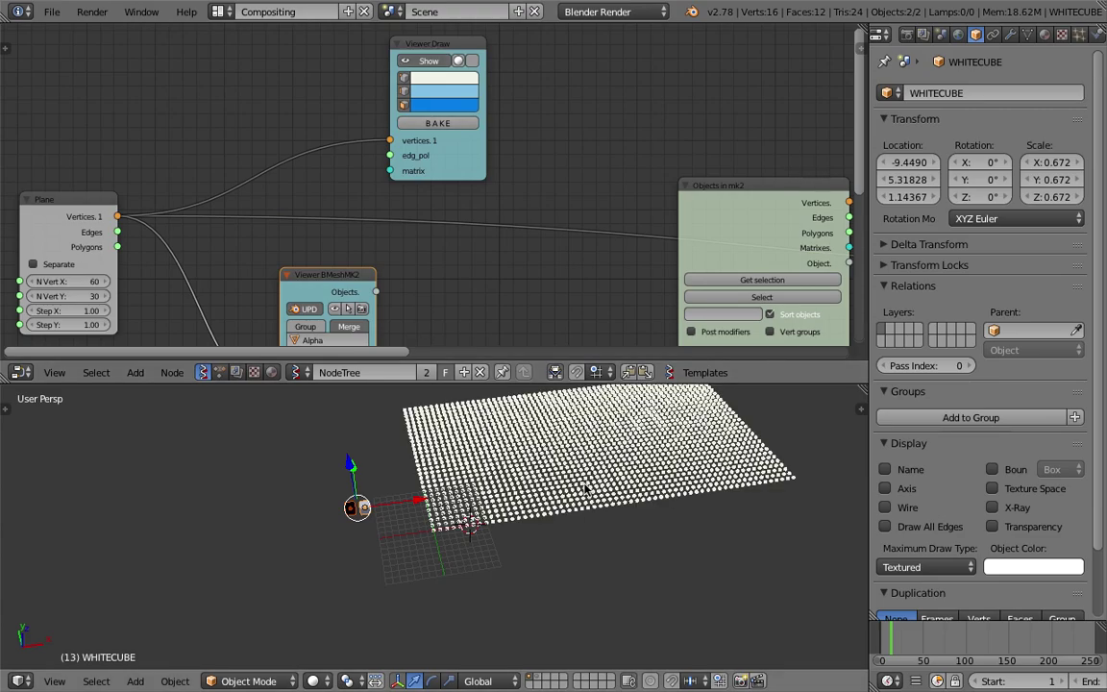
pyautogui.scroll(3, 464, 551)
pyautogui.scroll(3, 464, 552)
pyautogui.scroll(-1, 544, 517)
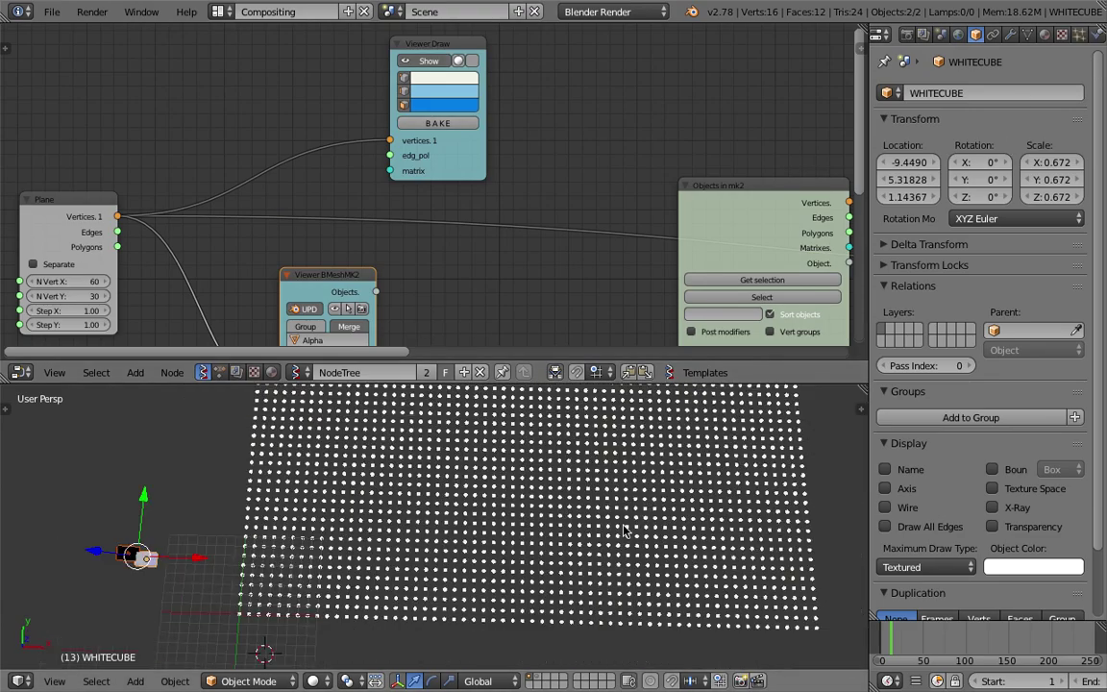
pyautogui.scroll(-1, 544, 517)
pyautogui.moveTo(544, 517); pyautogui.dragTo(508, 460, button='middle')
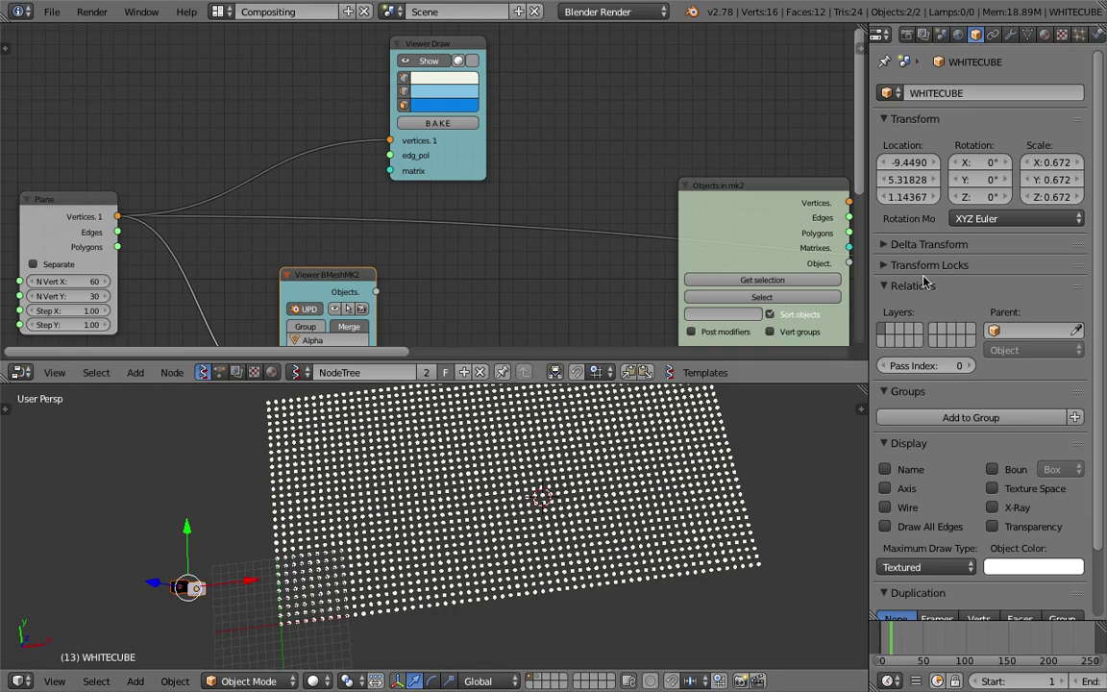
pyautogui.click(432, 63)
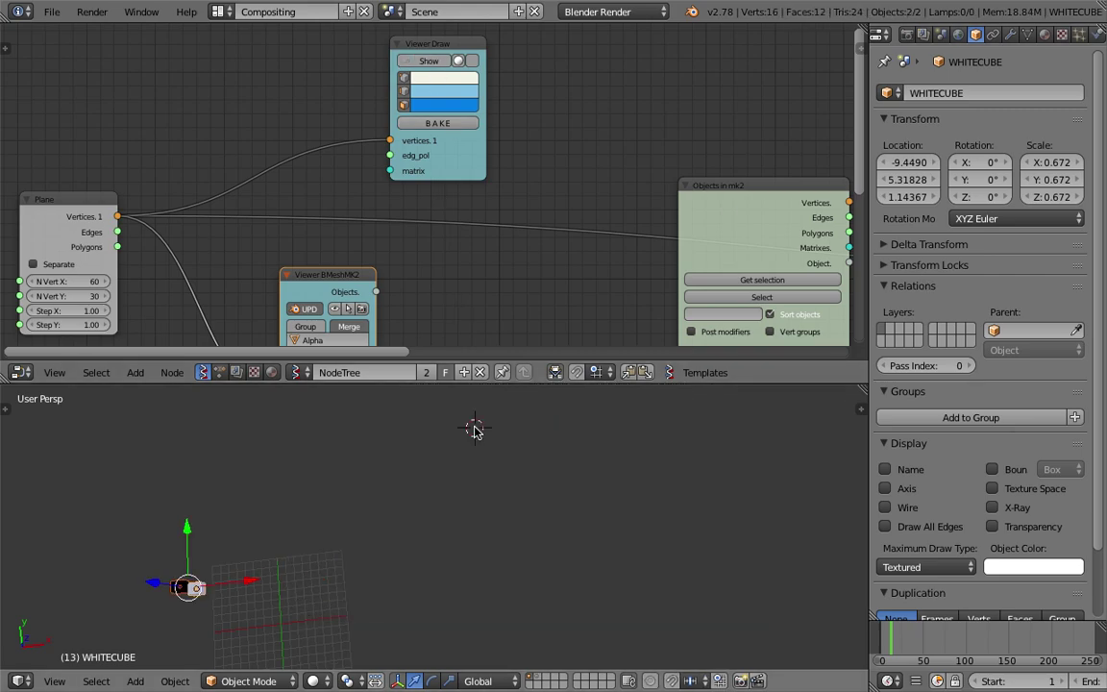
# Step: Split the properties area and show the Outliner in the upper half
pyautogui.moveTo(1100, 27); pyautogui.dragTo(1100, 214)
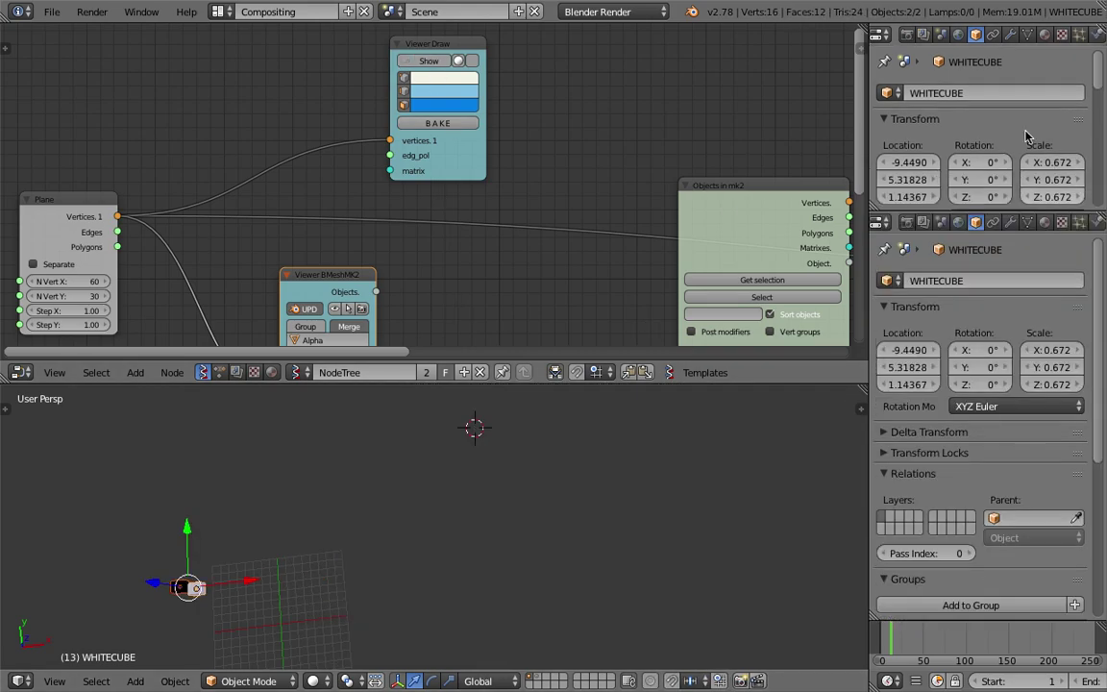
pyautogui.click(885, 40)
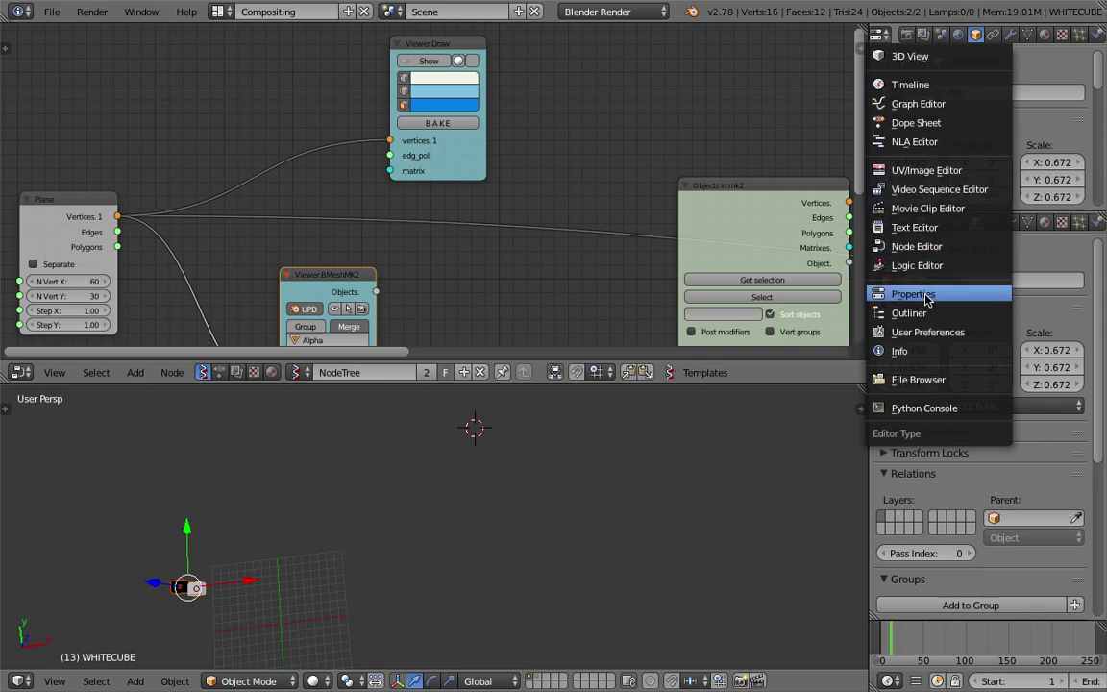
pyautogui.click(911, 312)
pyautogui.click(934, 120)
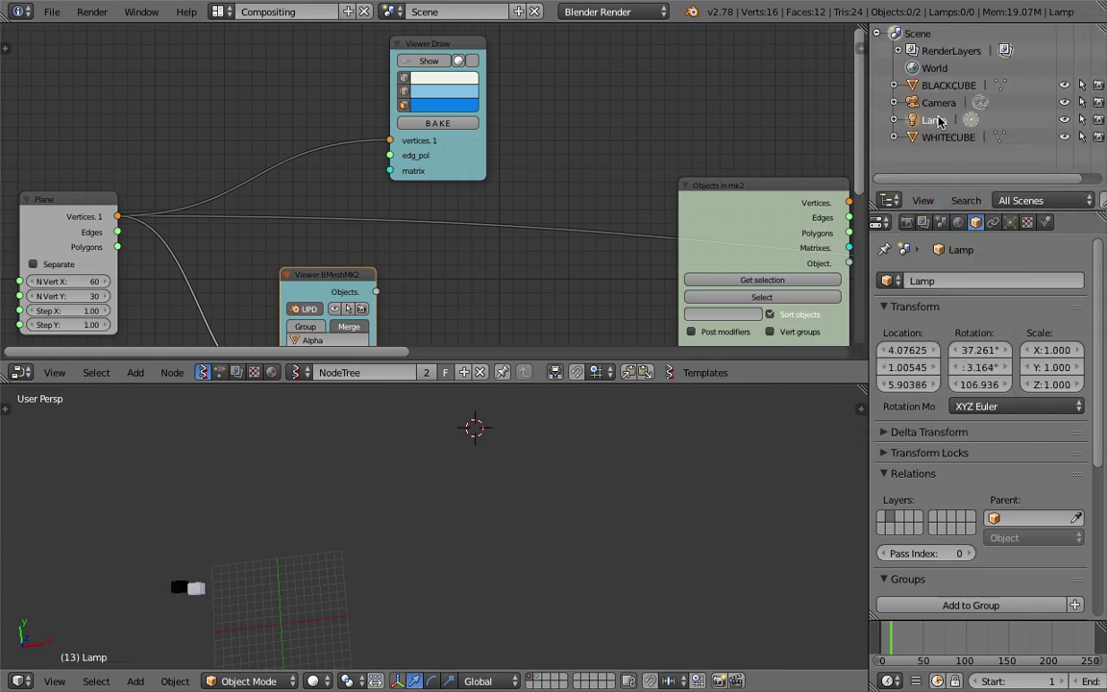
pyautogui.click(938, 103)
pyautogui.click(934, 120)
# Step: Bake the plane's vertices with UPD and Merge into Alpha_0, then select it
pyautogui.scroll(1, 368, 277)
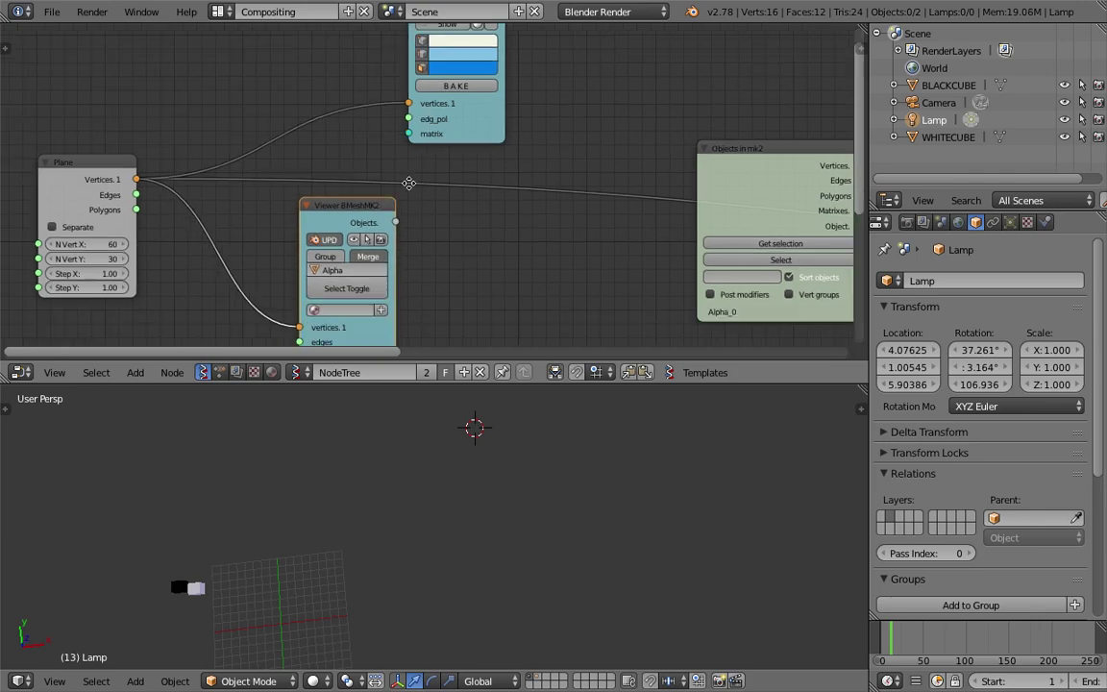
pyautogui.moveTo(380, 249); pyautogui.dragTo(396, 223, button='middle')
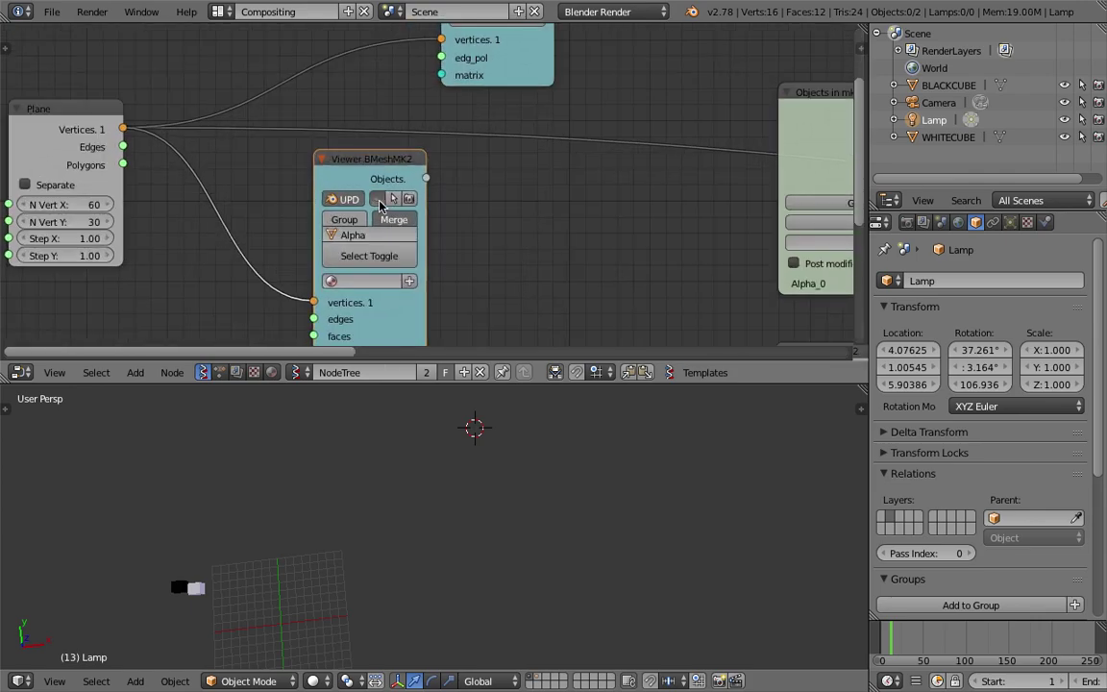
pyautogui.click(389, 222)
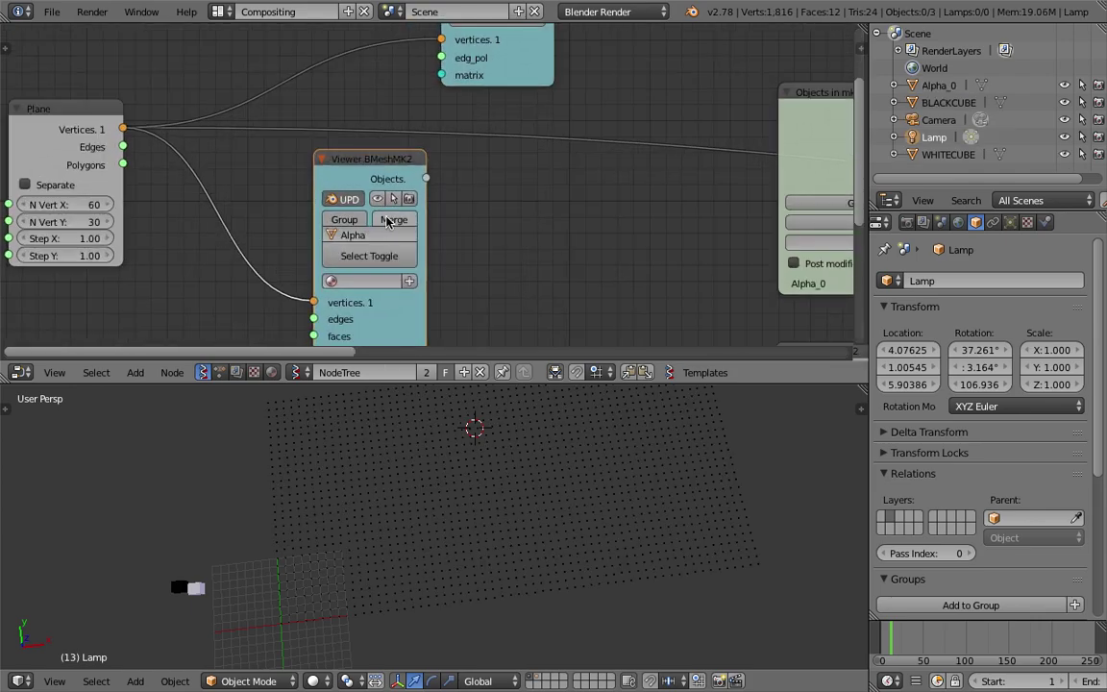
pyautogui.click(388, 222)
pyautogui.rightClick(563, 488)
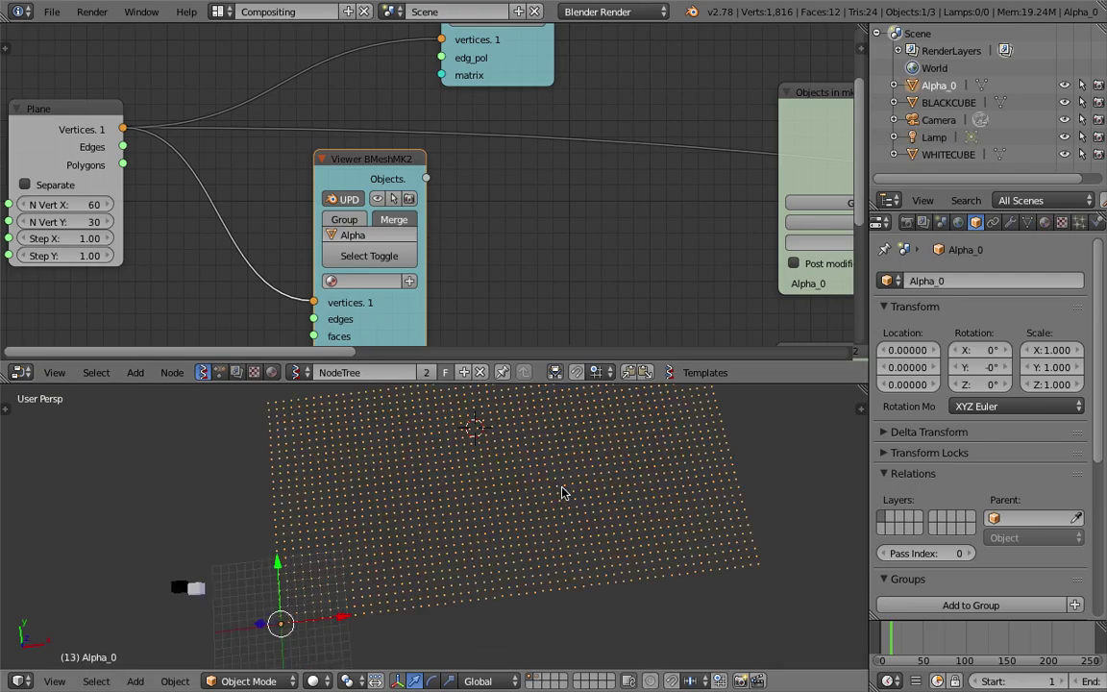
pyautogui.moveTo(563, 492); pyautogui.dragTo(573, 501, button='middle')
# Step: Add a Displace modifier with a new image texture to Alpha_0 and browse for its image
pyautogui.click(1010, 223)
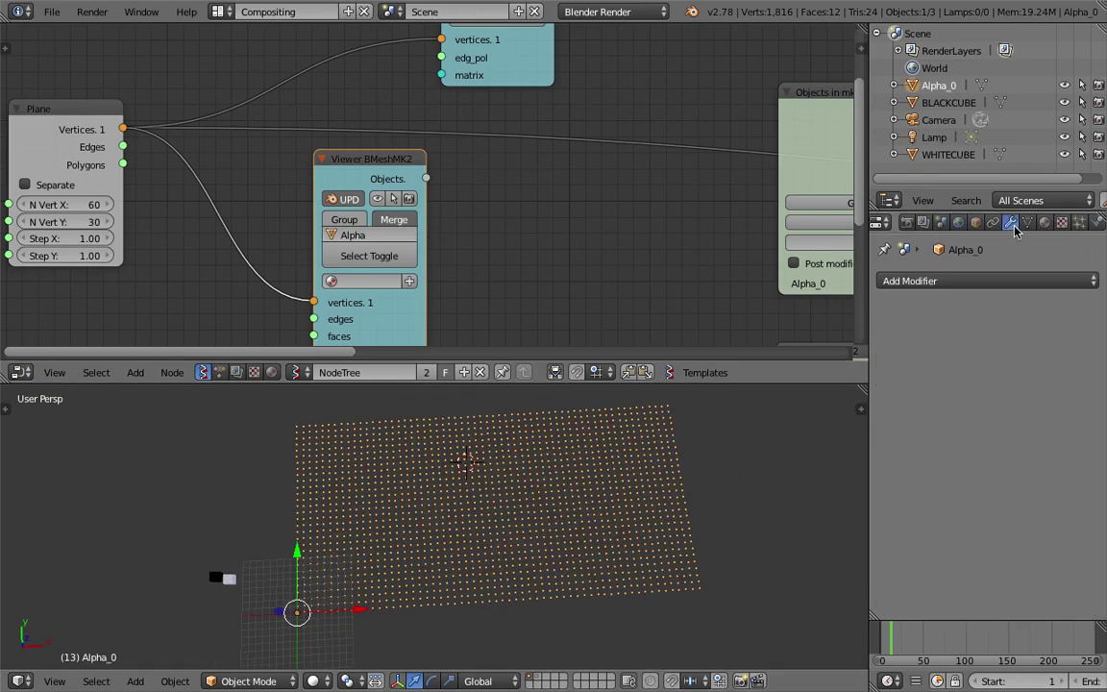
pyautogui.click(946, 280)
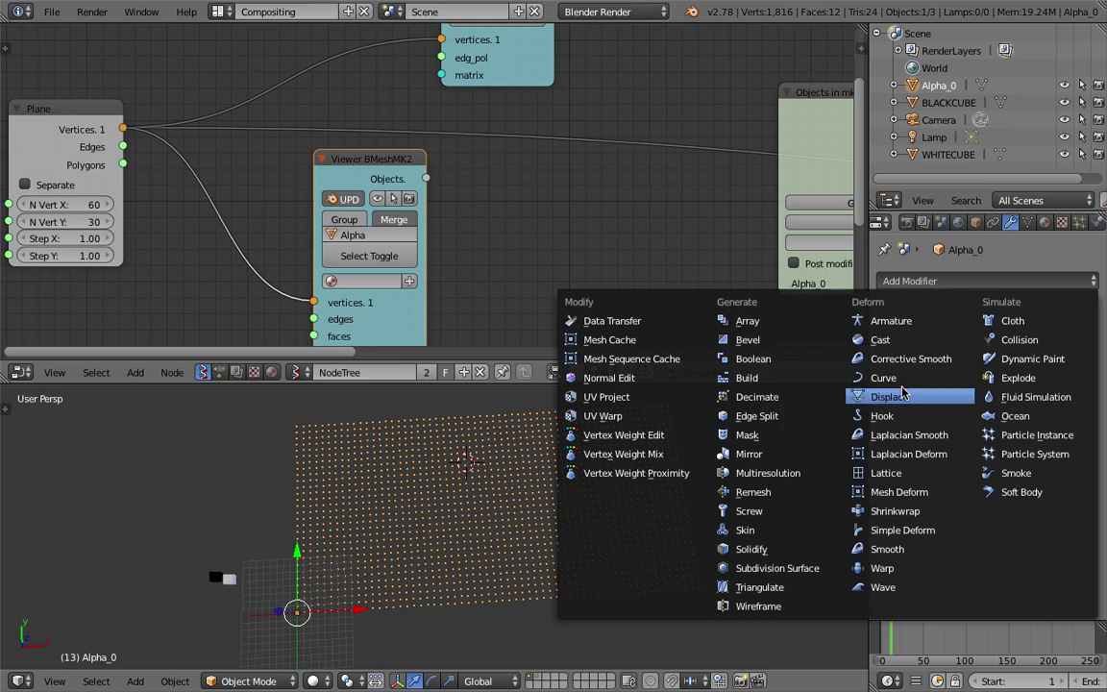
pyautogui.click(902, 393)
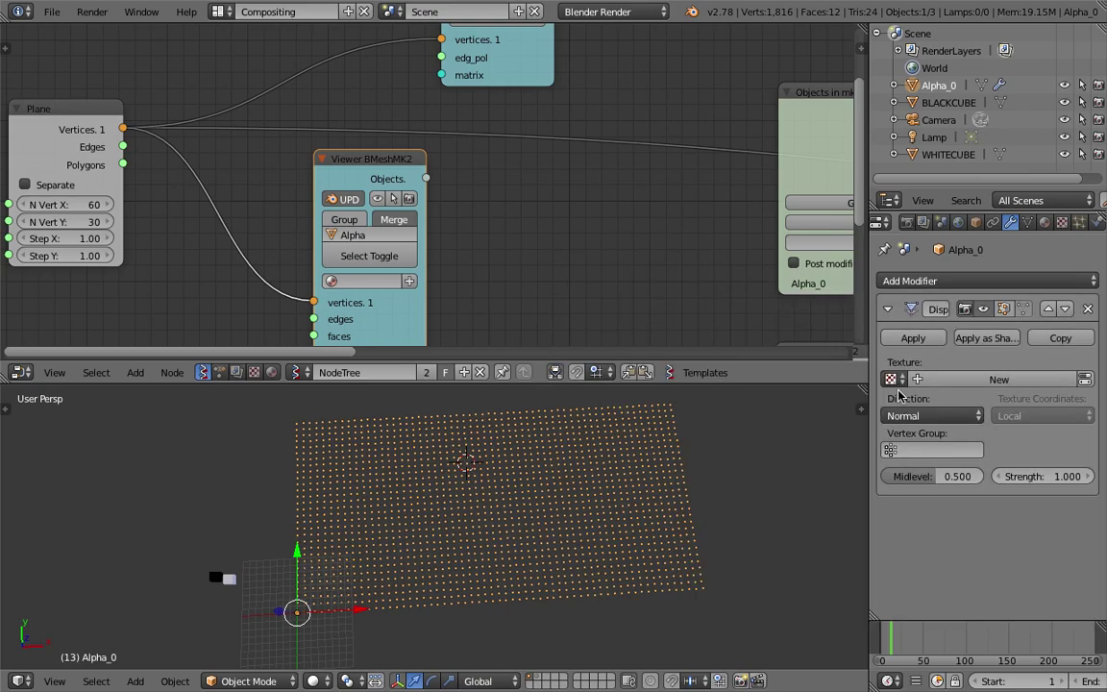
pyautogui.click(985, 379)
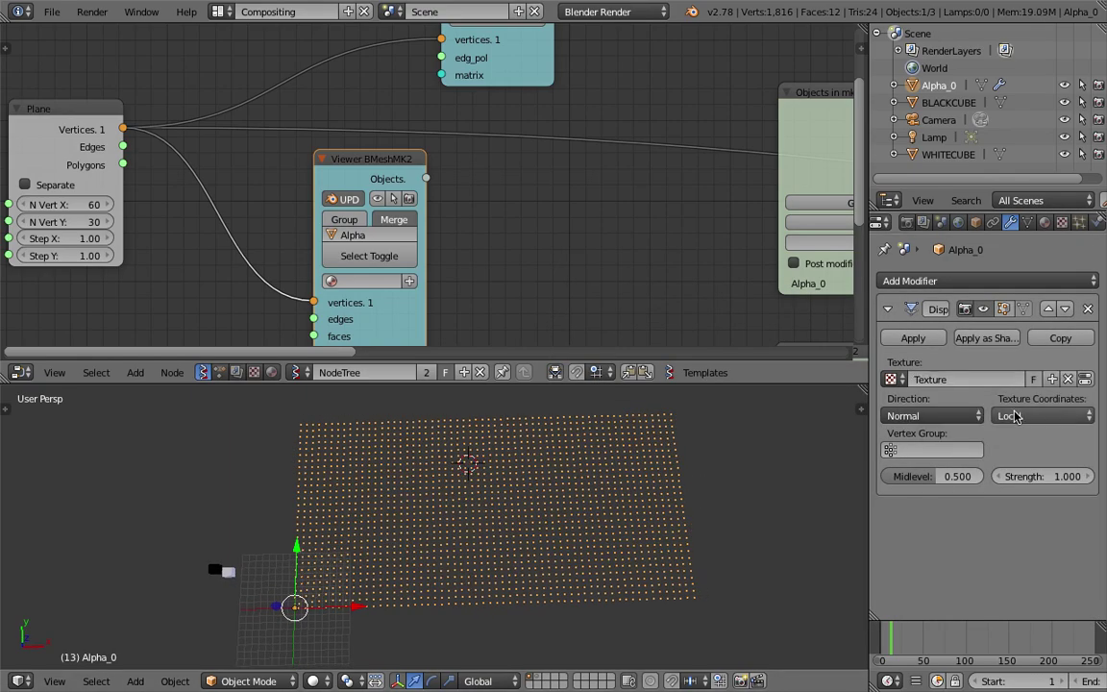
pyautogui.click(1085, 380)
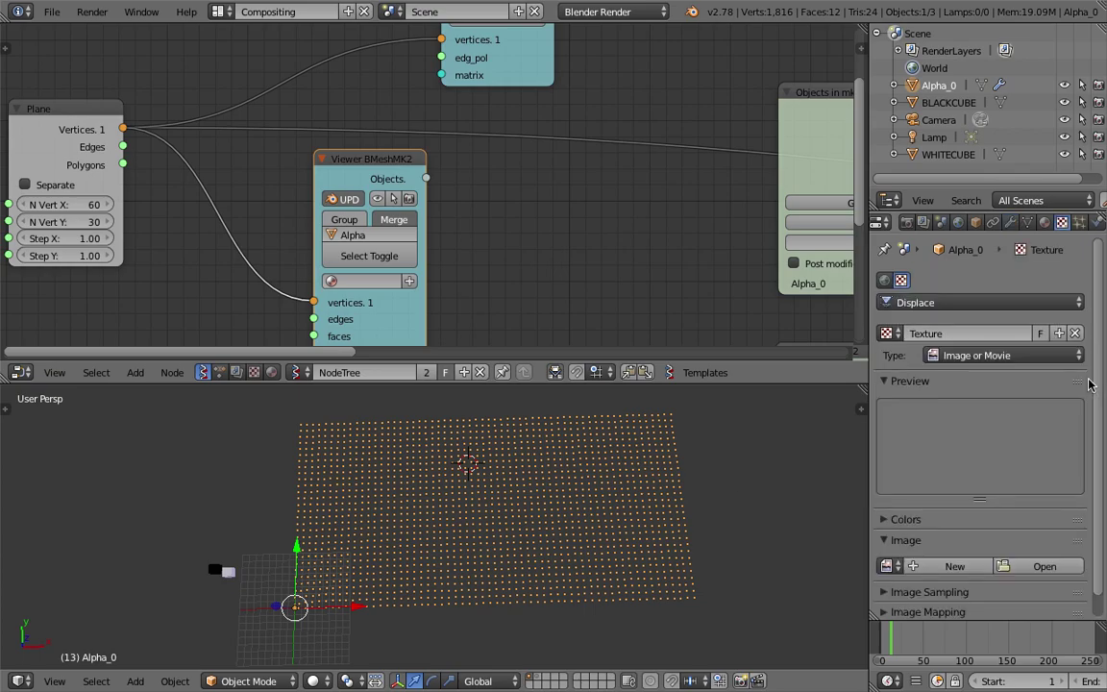
pyautogui.click(1044, 565)
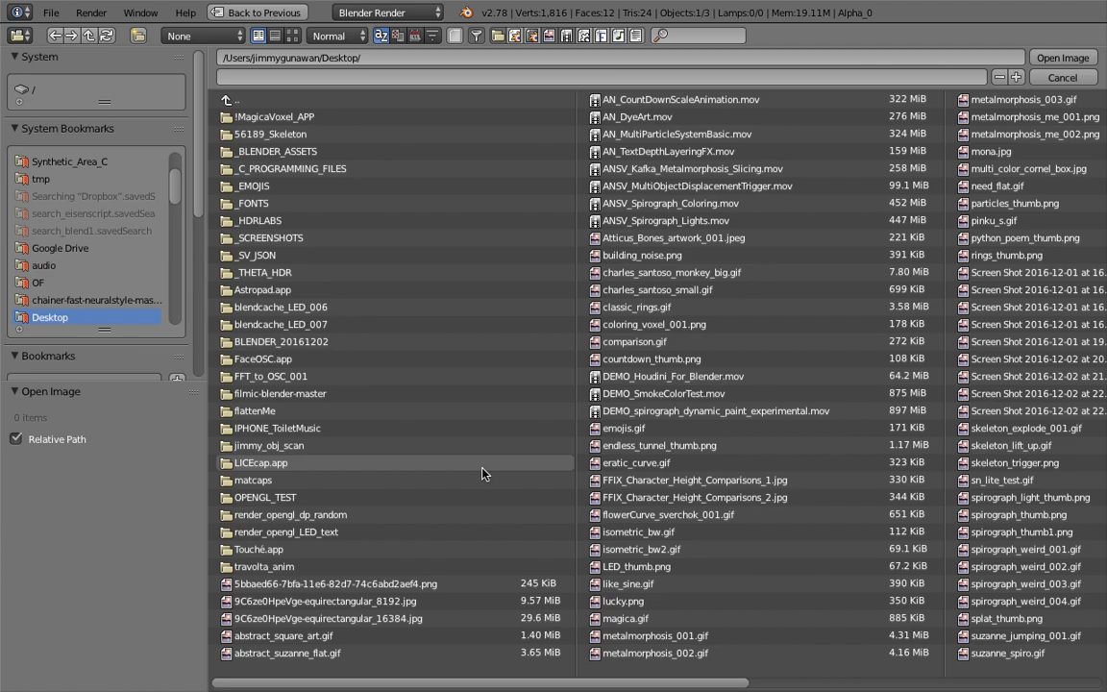
# Step: Load mona.jpg from the Desktop as the Displace texture's image
pyautogui.click(984, 154)
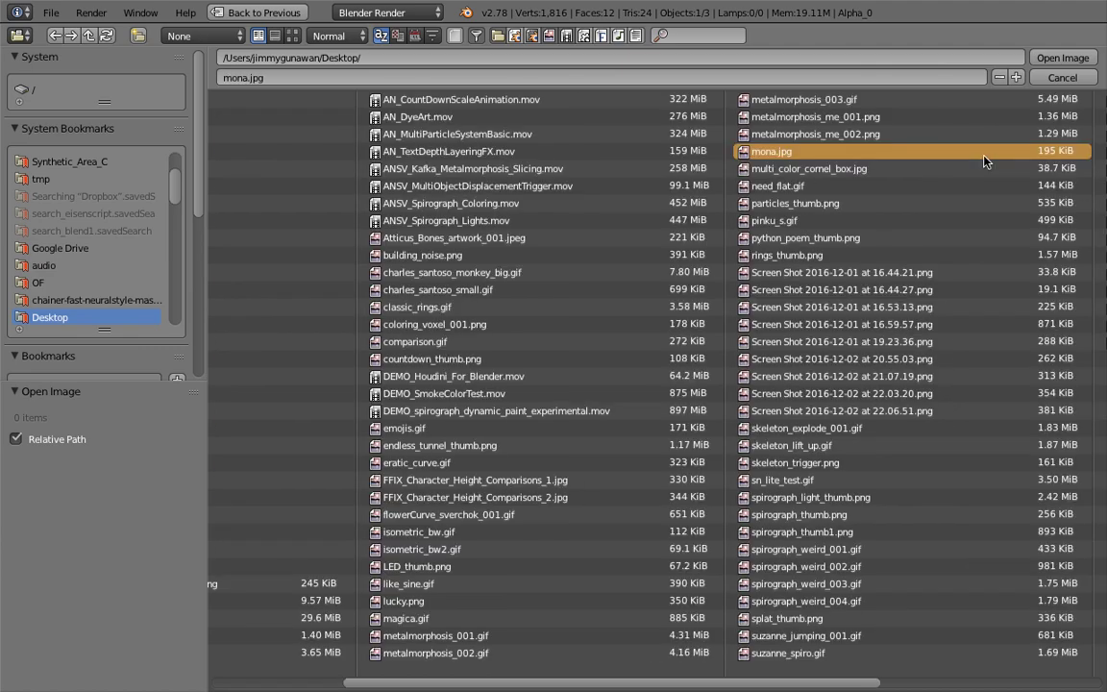
pyautogui.click(1053, 59)
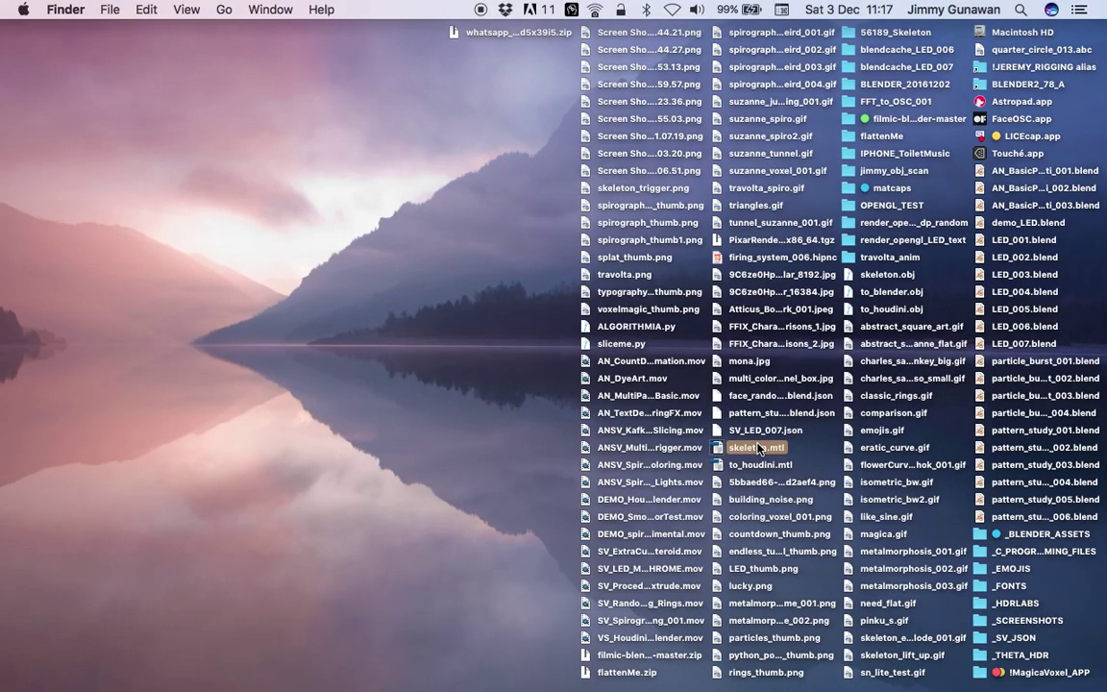
# Step: Preview the 687 × 1024 mona.jpg in Finder Quick Look, then return to Blender
pyautogui.write('mona')
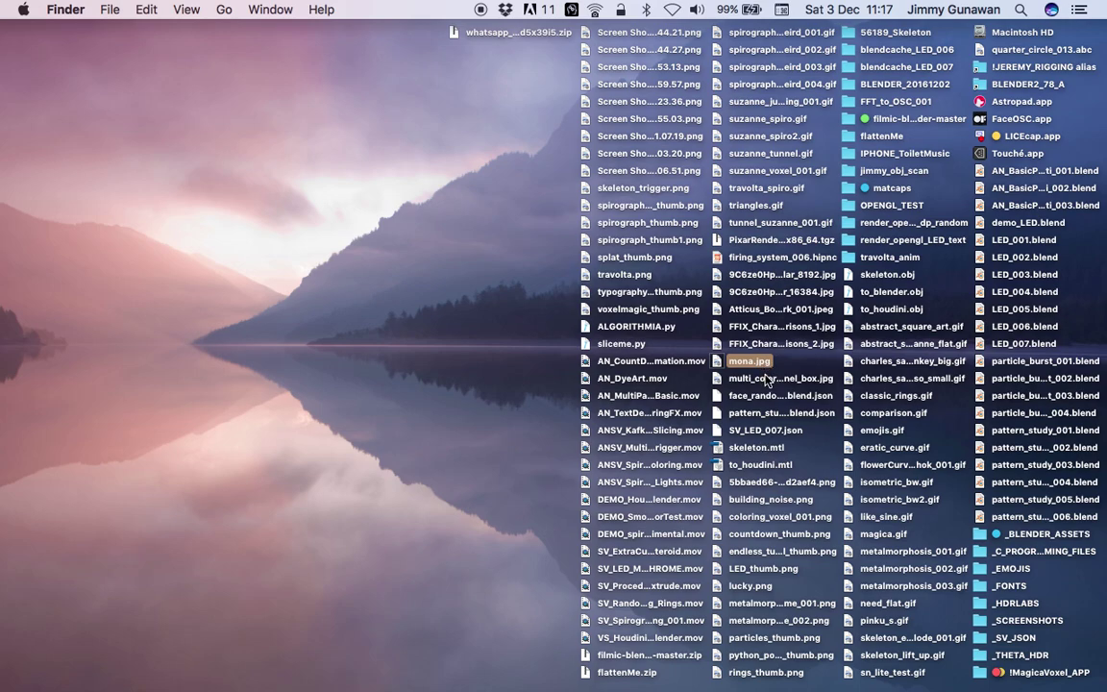
pyautogui.moveTo(751, 363); pyautogui.dragTo(755, 368)
pyautogui.press('space')
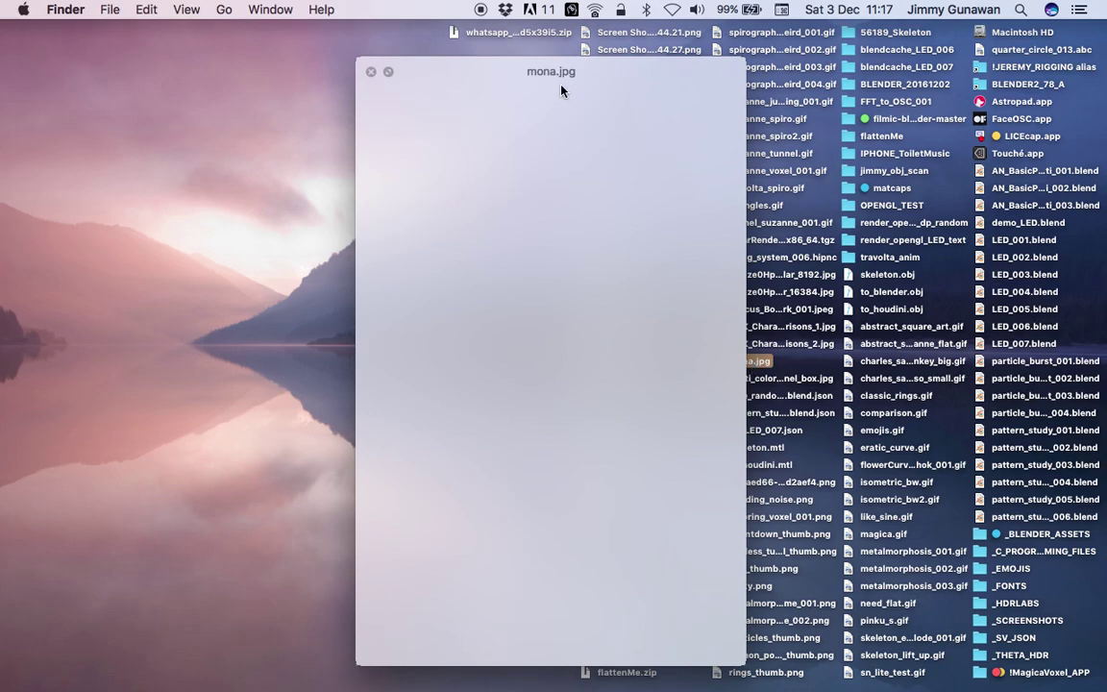
pyautogui.click(373, 71)
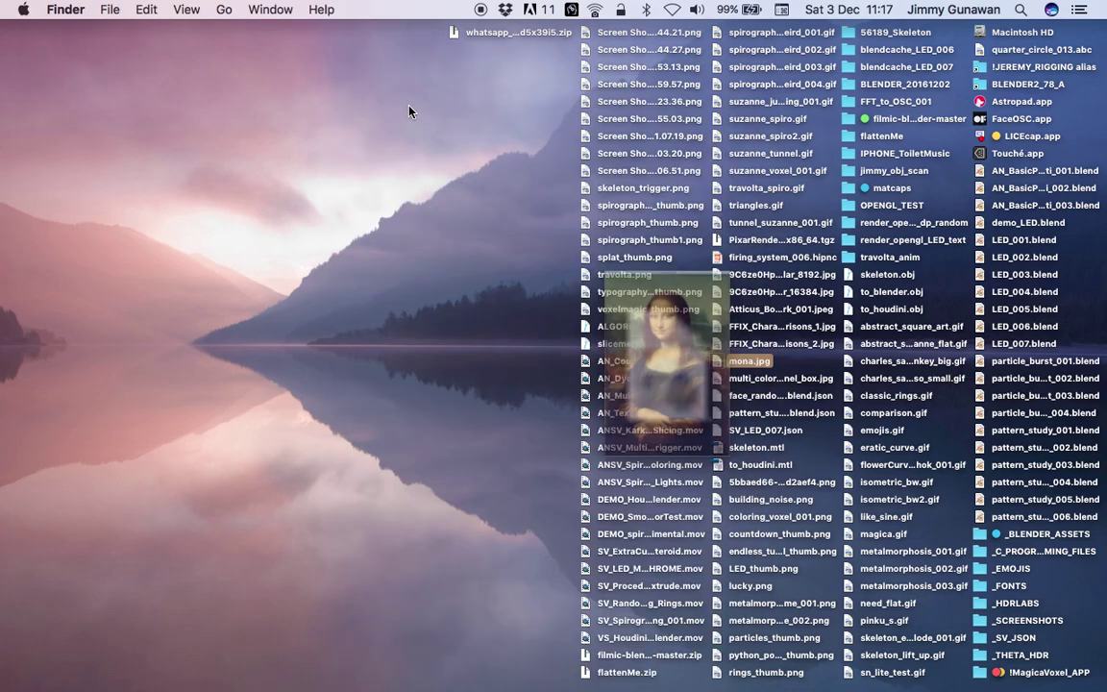
pyautogui.press('super+o')
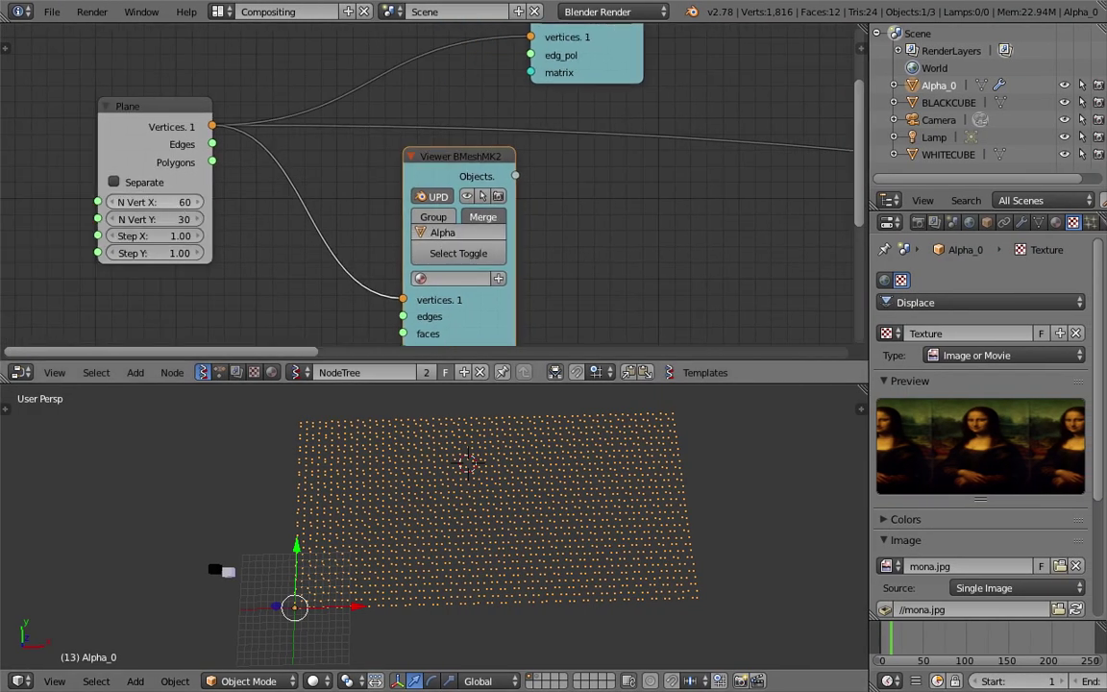
# Step: Make the Sverchok Plane grid 30 × 60 vertices and jump to frame 46
pyautogui.click(183, 202)
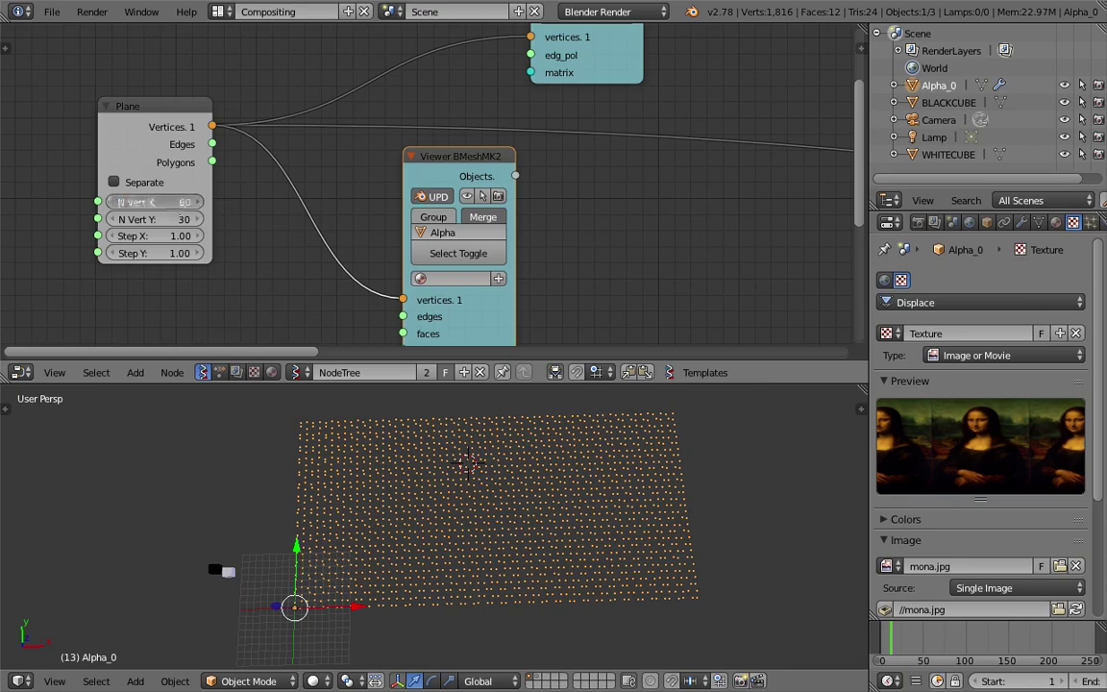
pyautogui.write('30')
pyautogui.press('Return')
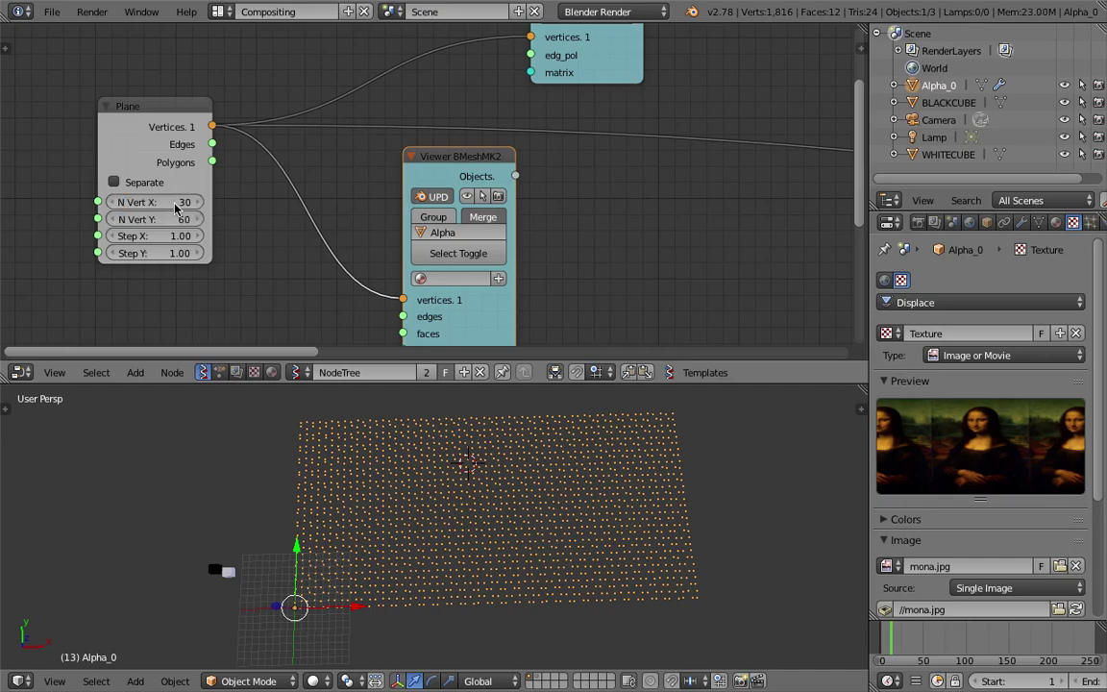
pyautogui.click(919, 649)
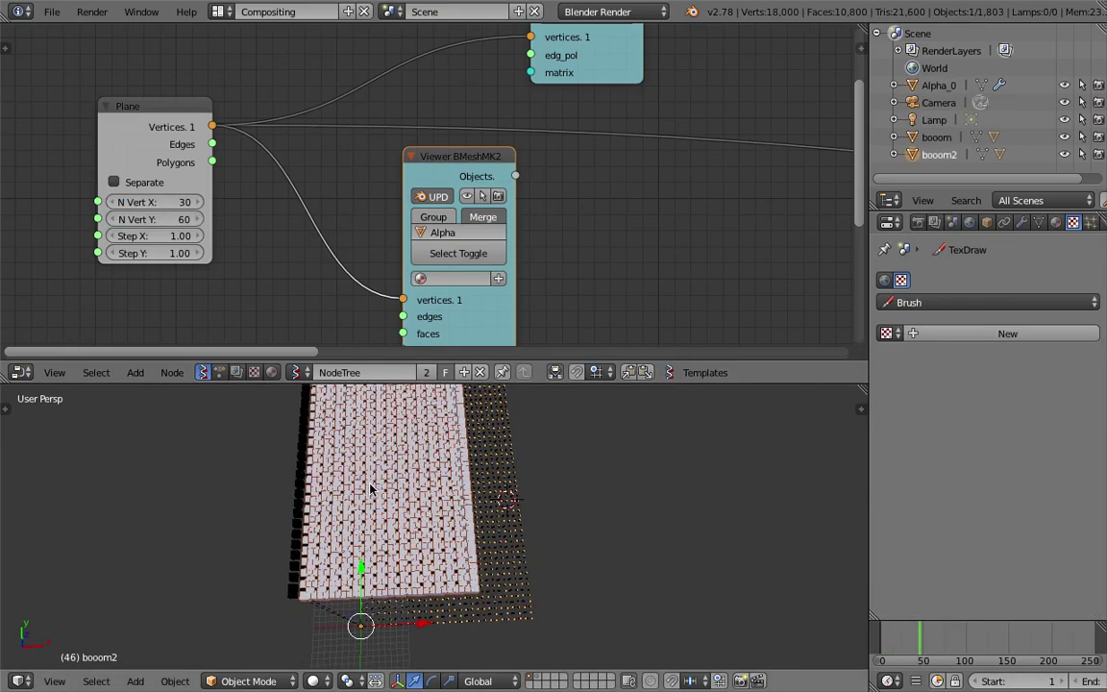
# Step: Cycle through the overlapping cube grids and select Alpha_0 to inspect its texture settings
pyautogui.rightClick(516, 497)
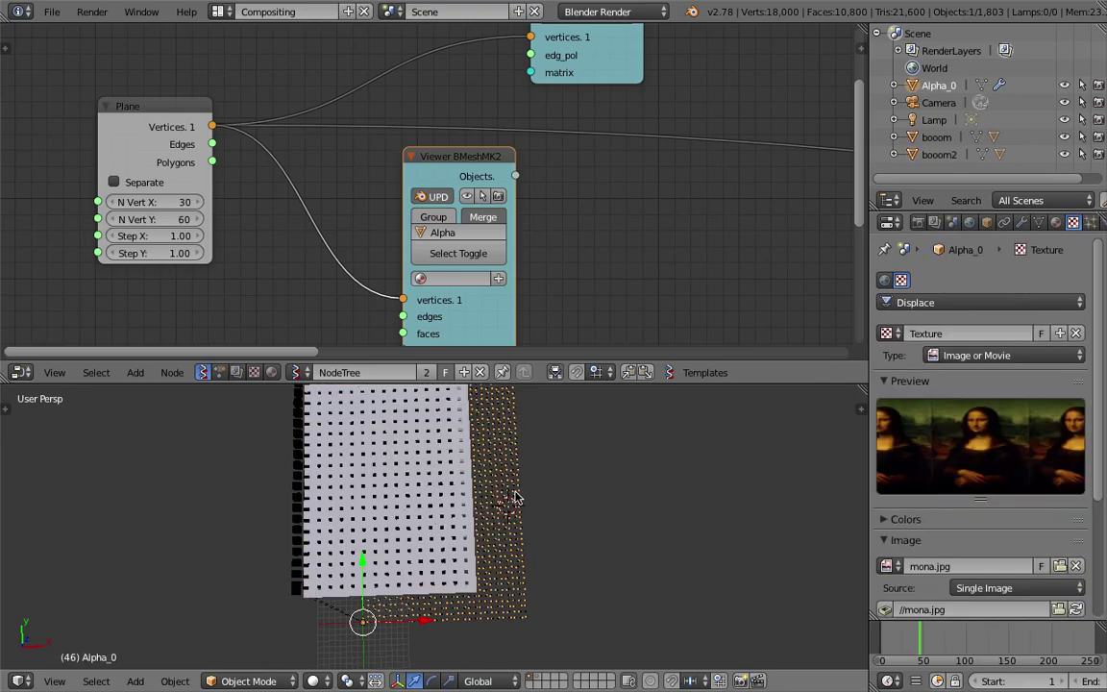
pyautogui.rightClick(512, 500)
pyautogui.rightClick(516, 502)
pyautogui.rightClick(516, 501)
pyautogui.rightClick(519, 500)
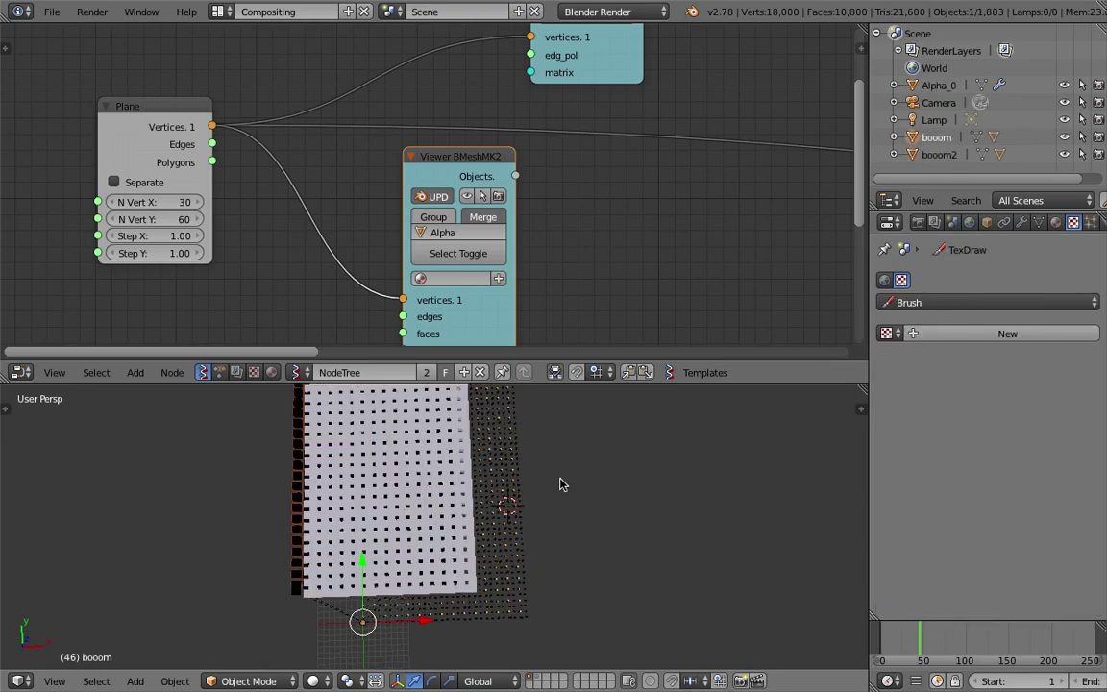
pyautogui.moveTo(562, 484); pyautogui.dragTo(383, 513, button='middle')
pyautogui.rightClick(320, 581)
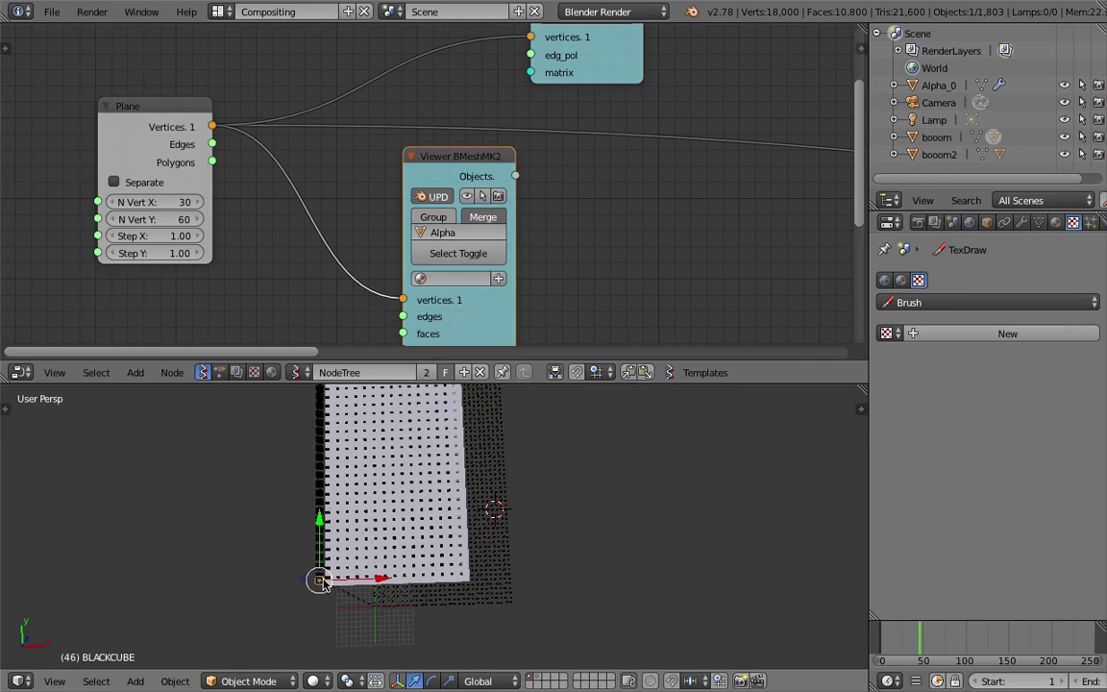
pyautogui.rightClick(487, 514)
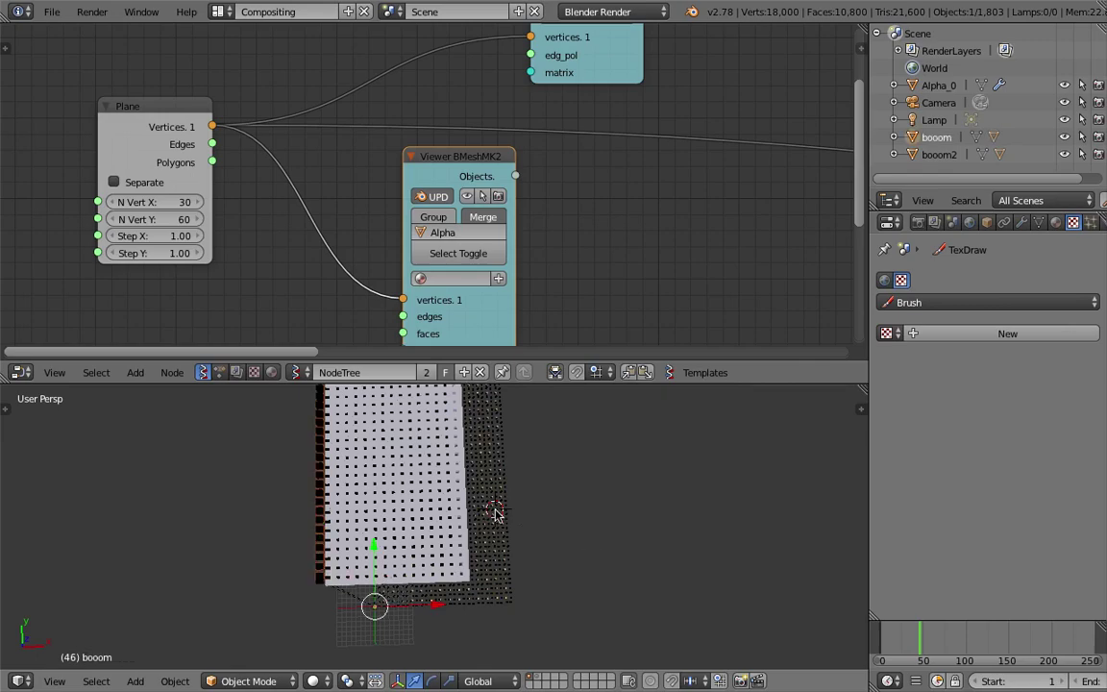
pyautogui.rightClick(495, 512)
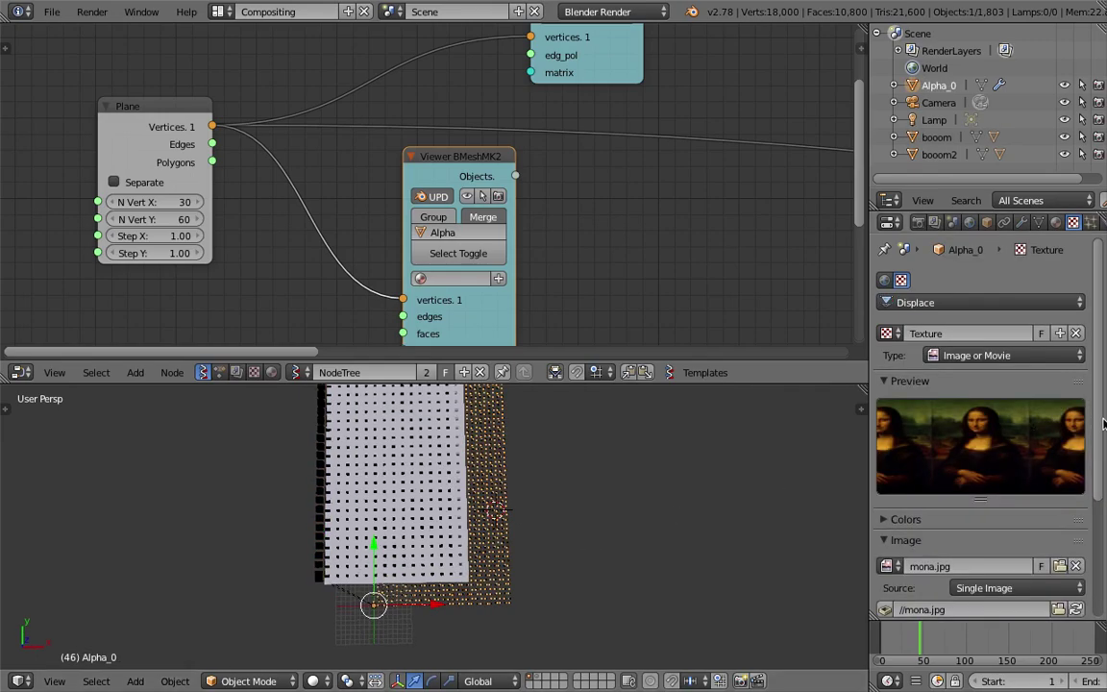
pyautogui.scroll(-3, 1103, 423)
pyautogui.scroll(-2, 679, 464)
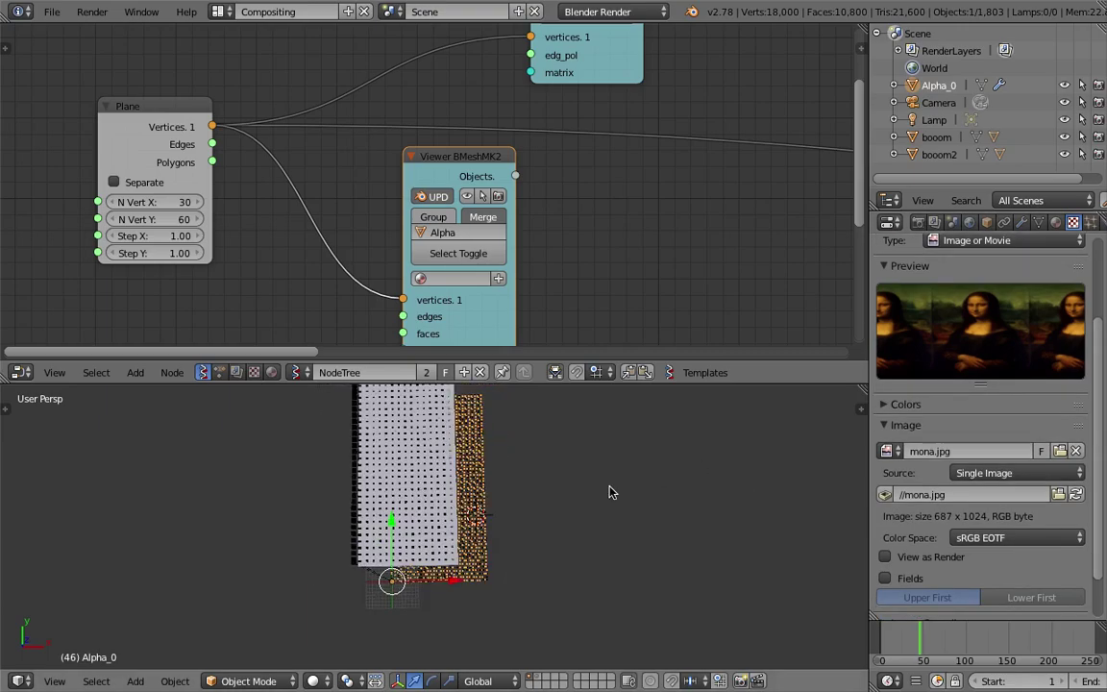
# Step: Add a Plane mesh and move it aside from the cube grids
pyautogui.hotkey('shift', 'a')
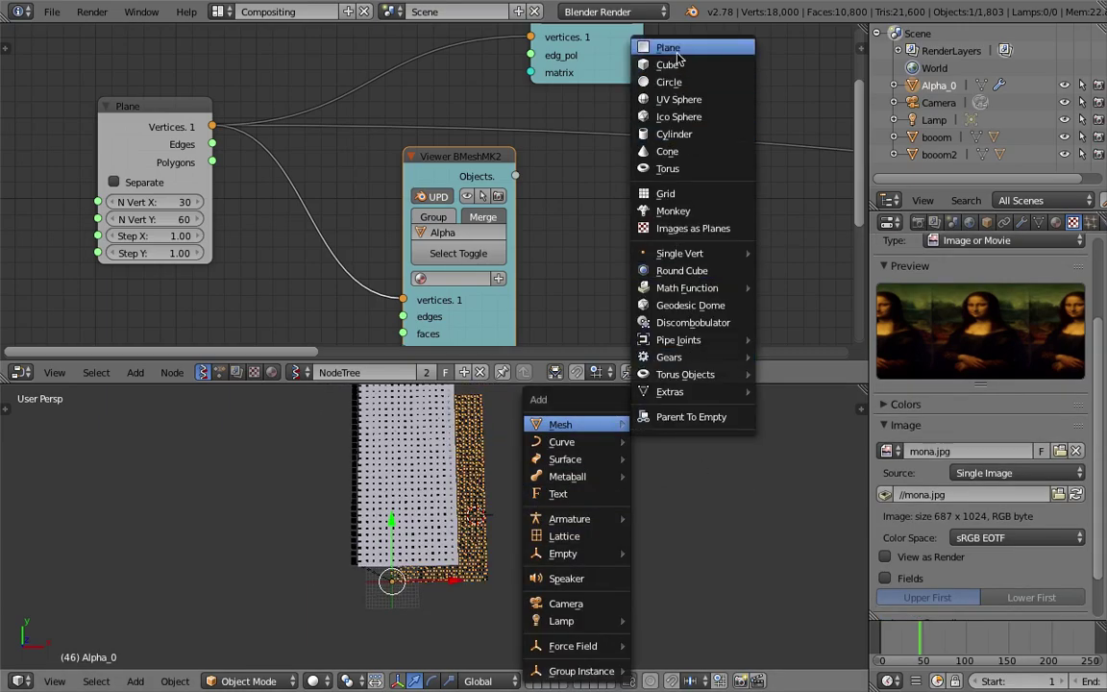
pyautogui.click(676, 54)
pyautogui.press('g')
pyautogui.click(543, 504)
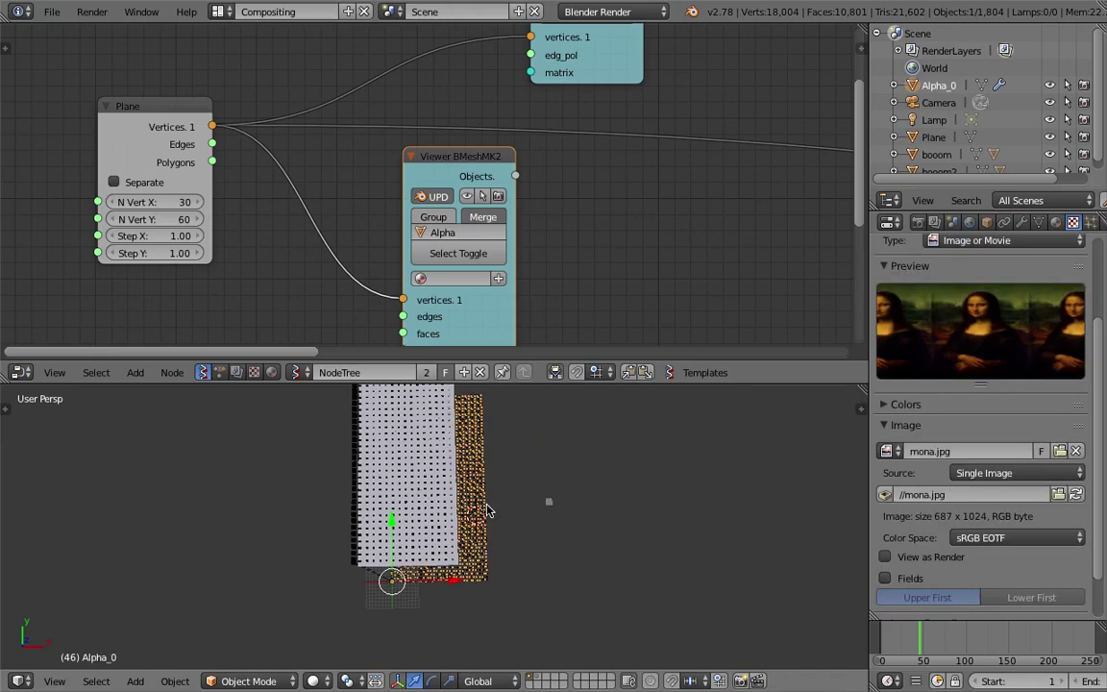
# Step: Set Alpha_0's Displace texture coordinates to Object, using the new Plane
pyautogui.click(1024, 222)
pyautogui.click(1024, 380)
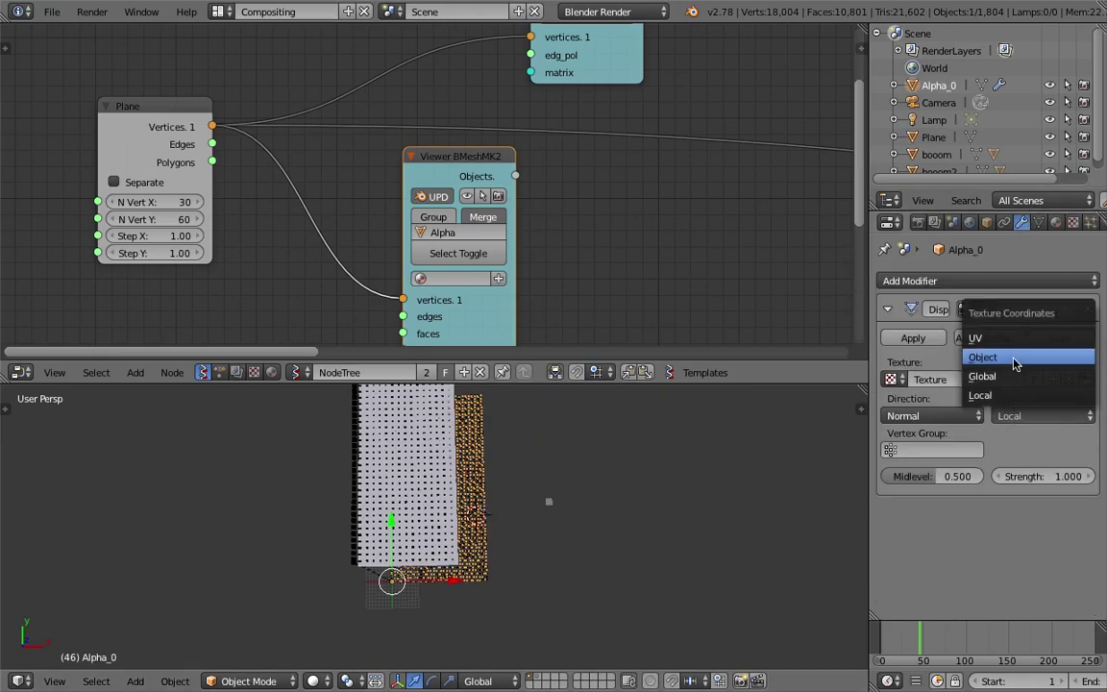
pyautogui.click(1013, 358)
pyautogui.click(1043, 450)
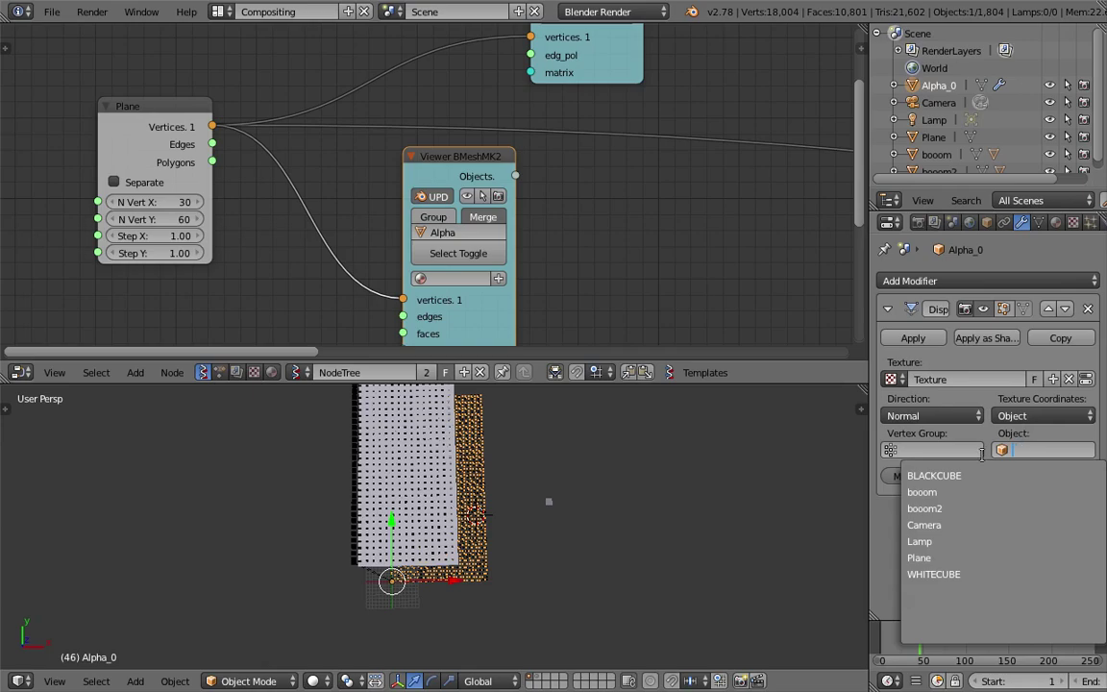
pyautogui.click(944, 557)
pyautogui.rightClick(549, 502)
# Step: Scale the Plane up twice, switch to Top view, and move it
pyautogui.press('s')
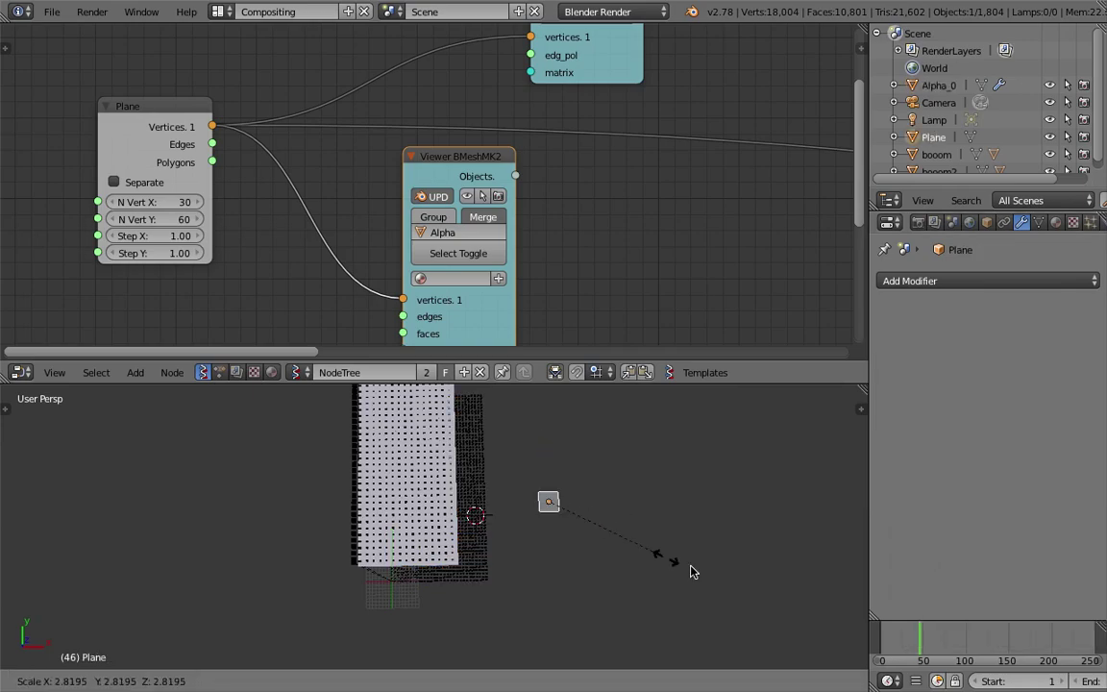
pyautogui.click(610, 511)
pyautogui.press('s')
pyautogui.click(642, 550)
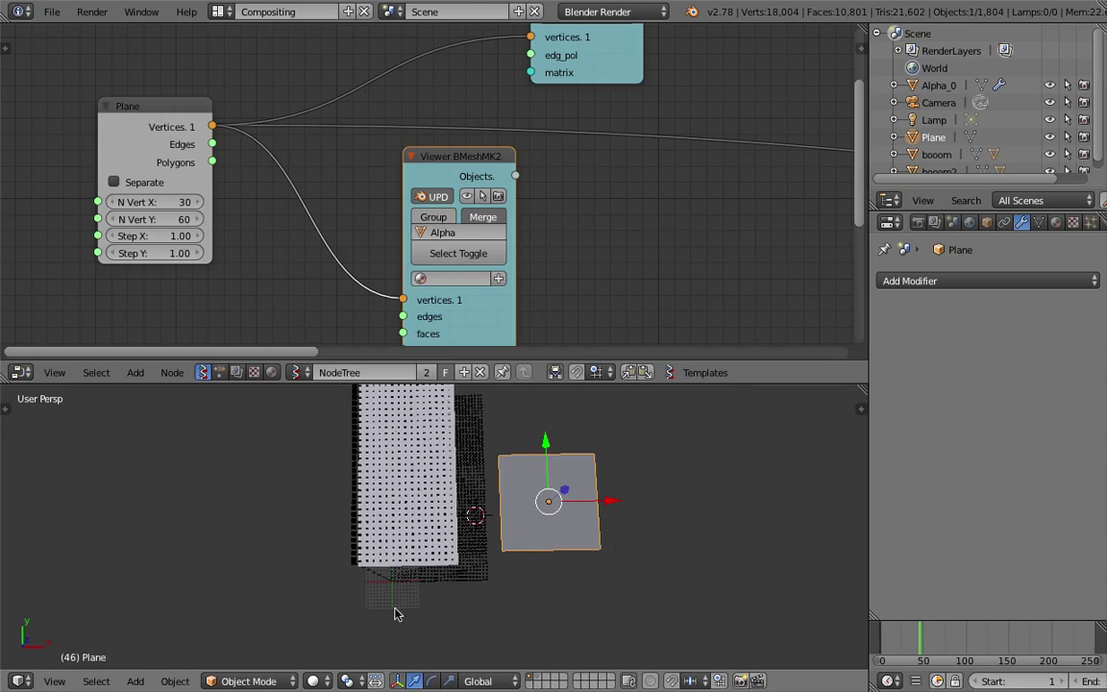
pyautogui.click(55, 680)
pyautogui.click(86, 596)
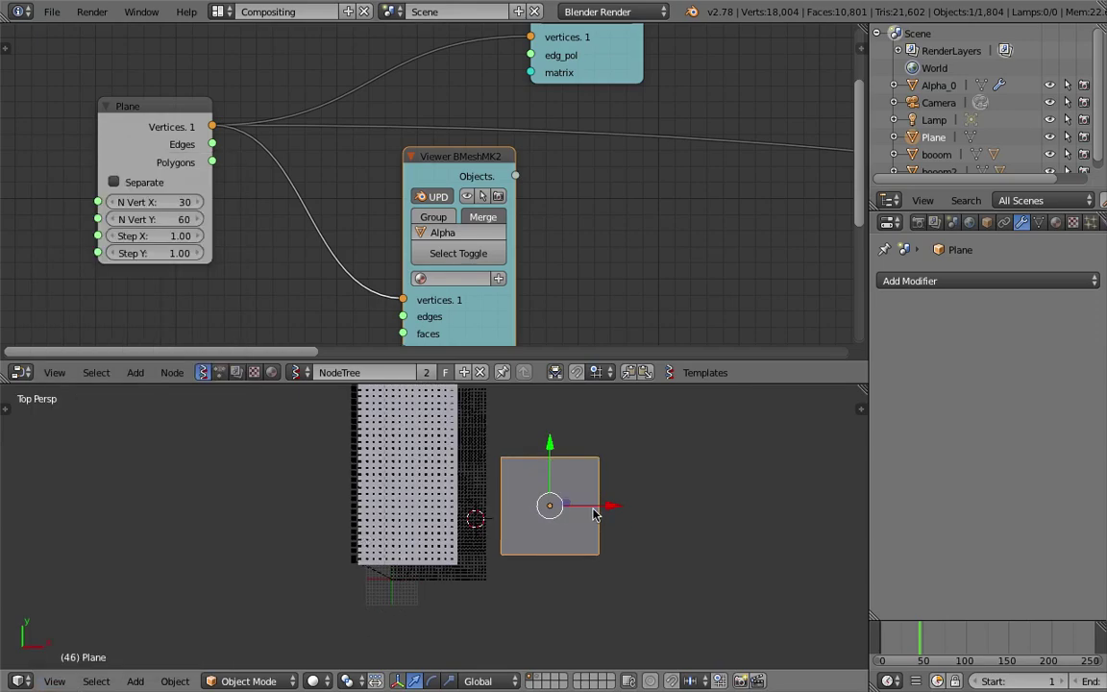
pyautogui.press('g')
pyautogui.click(607, 506)
# Step: Expand booom and booom2 in the outliner and inspect BLACKCUBE, WHITECUBE, booom and booom2
pyautogui.scroll(-1, 949, 119)
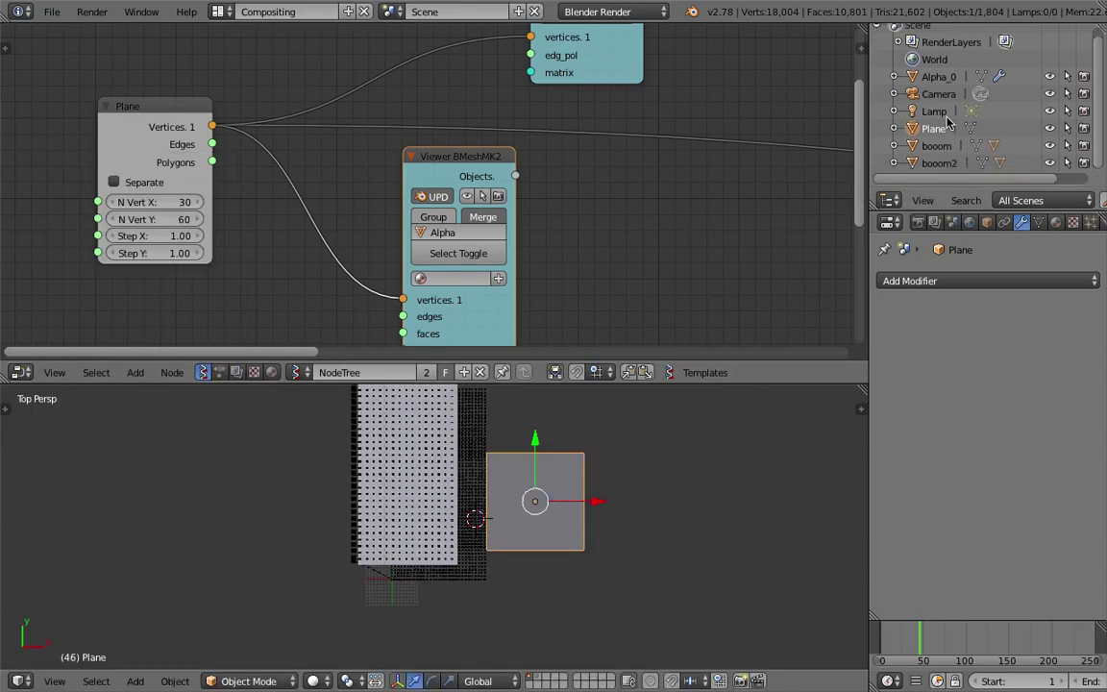
pyautogui.click(931, 147)
pyautogui.click(893, 145)
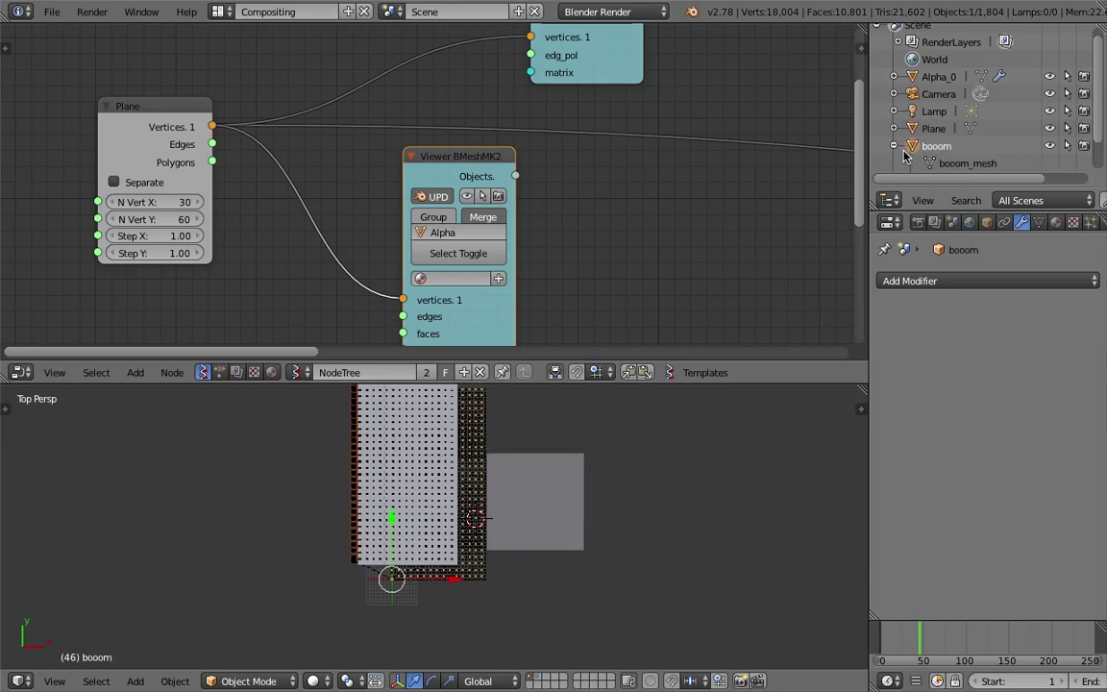
pyautogui.scroll(-1, 911, 162)
pyautogui.click(894, 164)
pyautogui.scroll(-1, 918, 166)
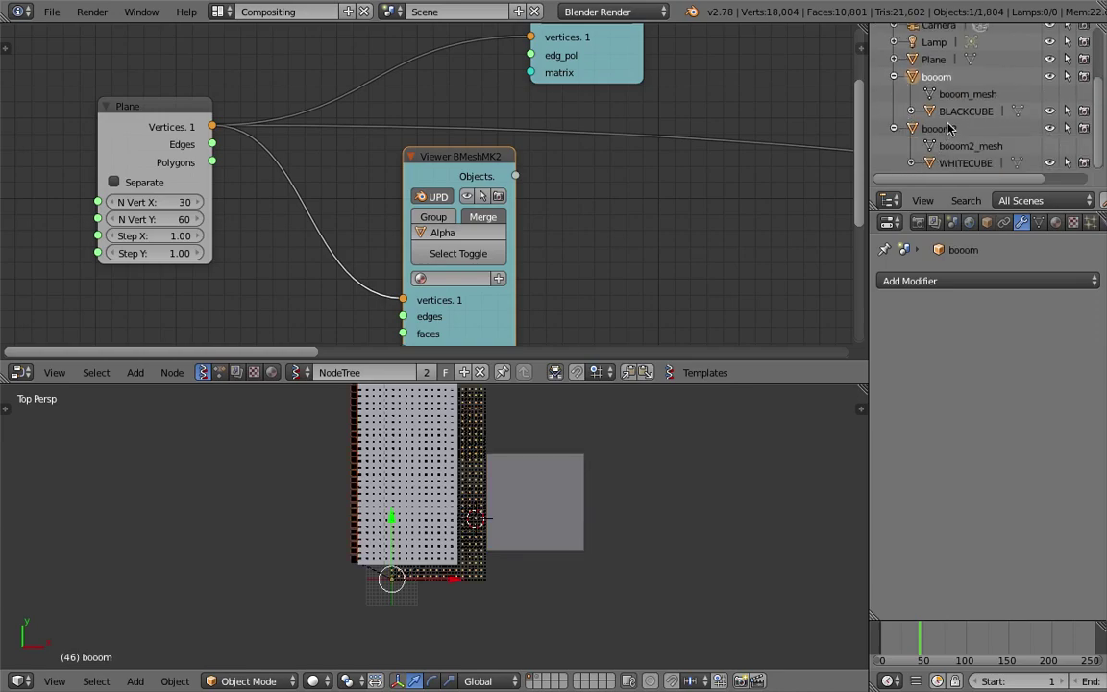
pyautogui.click(965, 111)
pyautogui.click(956, 163)
pyautogui.click(938, 77)
pyautogui.click(939, 129)
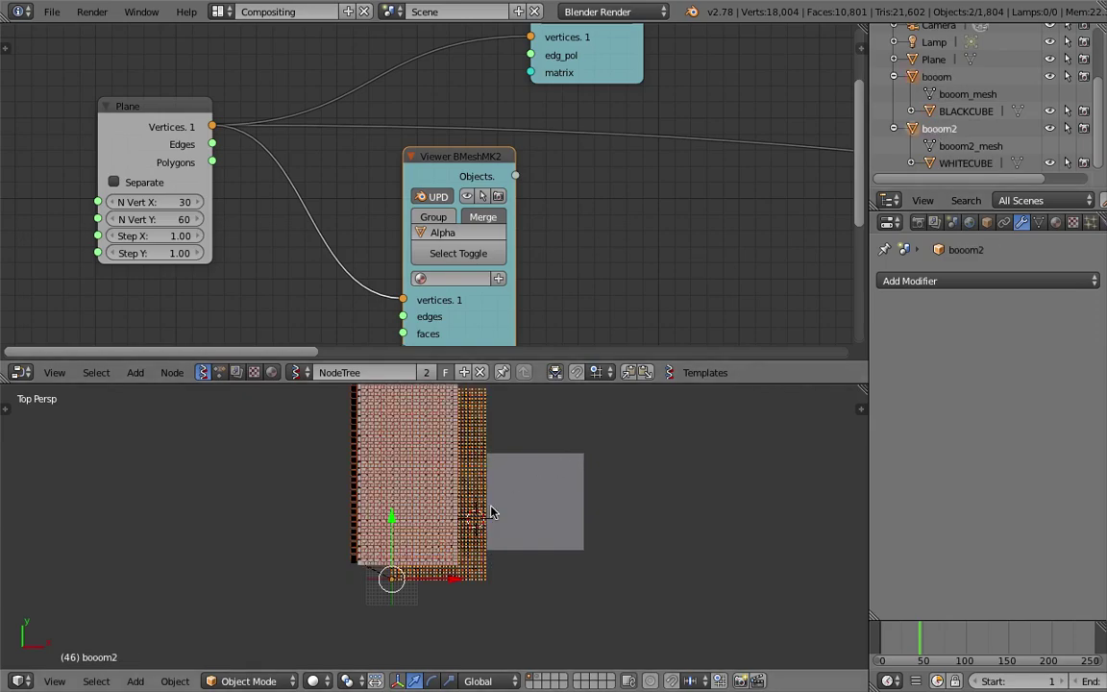
# Step: Move the Plane left, stretch it along Y, then shift it back right
pyautogui.rightClick(538, 509)
pyautogui.press('g')
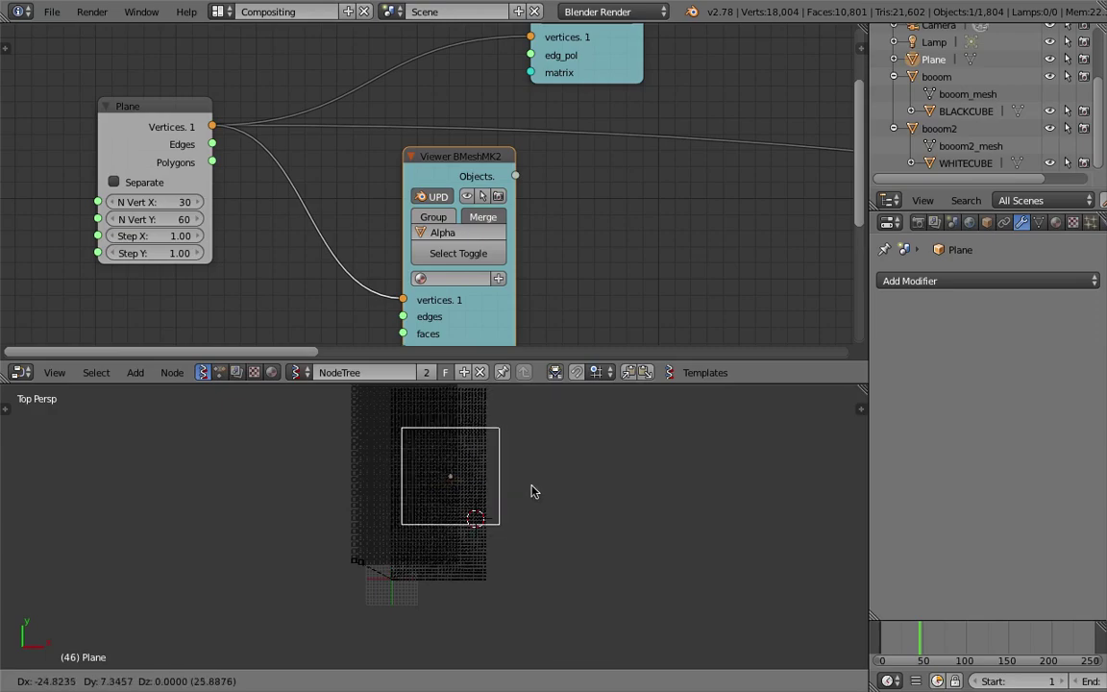
pyautogui.click(521, 493)
pyautogui.press('s')
pyautogui.press('y')
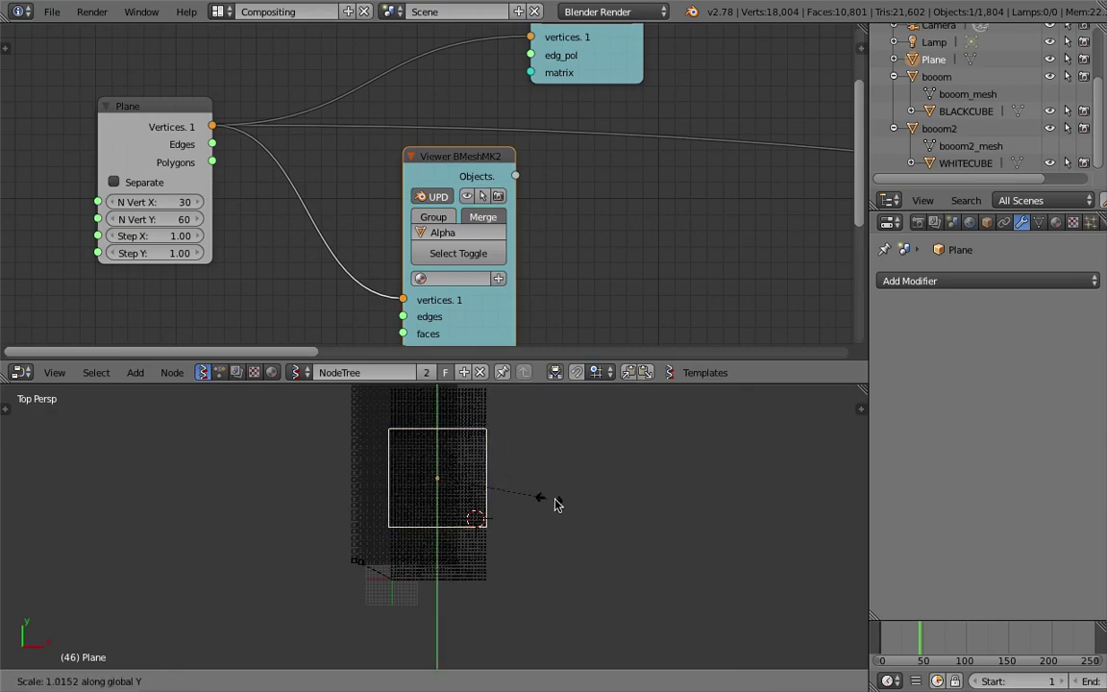
pyautogui.press('g')
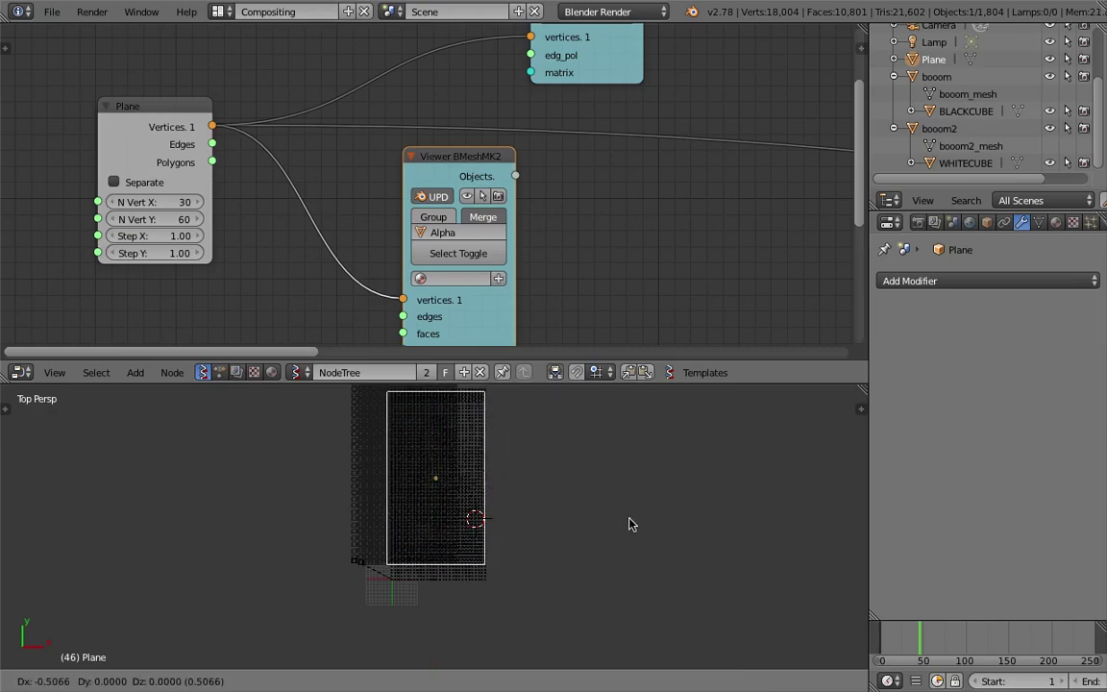
pyautogui.press('Escape')
pyautogui.press('g')
pyautogui.click(561, 496)
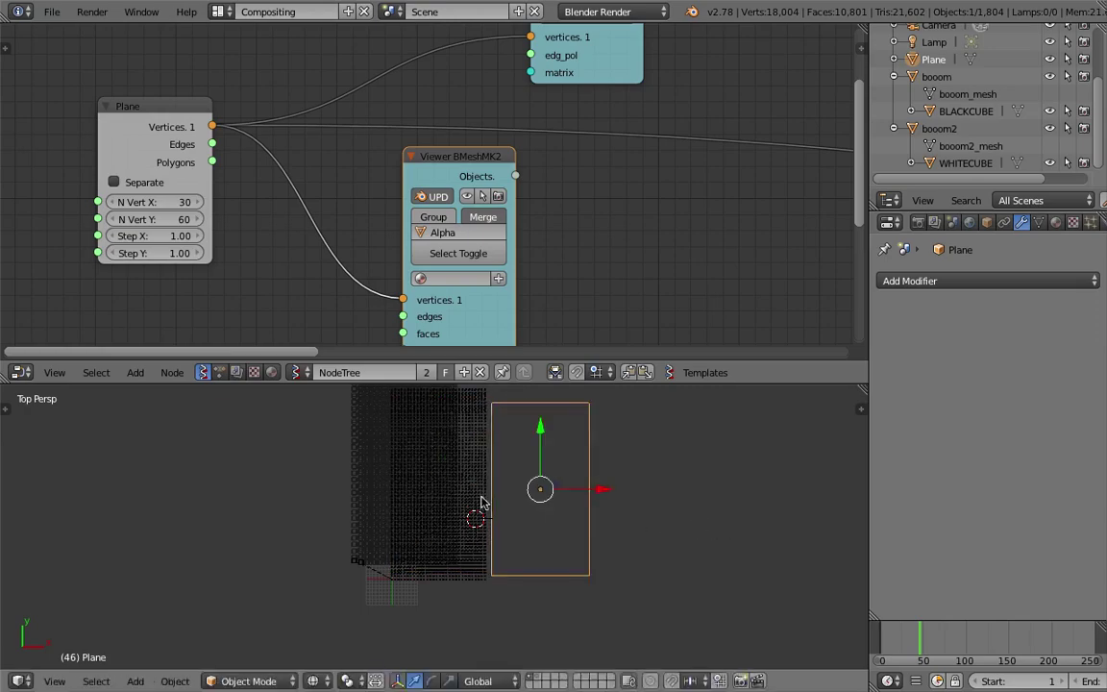
# Step: Enlarge the 3D view area and save the blend file over the existing one
pyautogui.rightClick(480, 500)
pyautogui.scroll(2, 480, 500)
pyautogui.moveTo(480, 362); pyautogui.dragTo(480, 263)
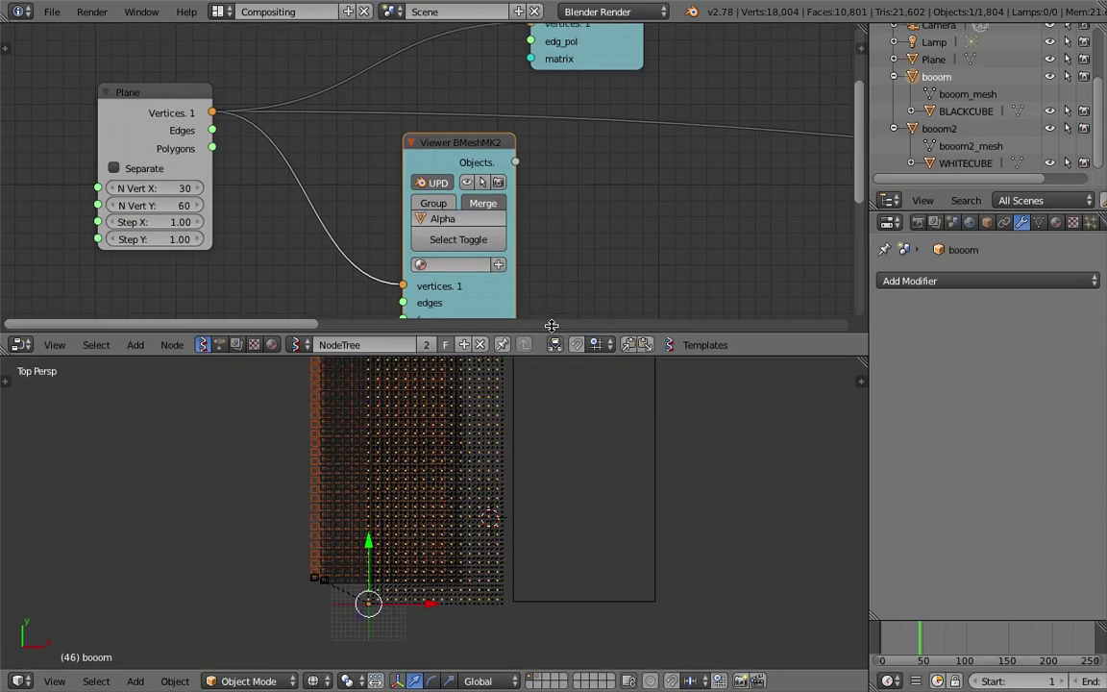
pyautogui.scroll(-2, 500, 401)
pyautogui.scroll(1, 500, 402)
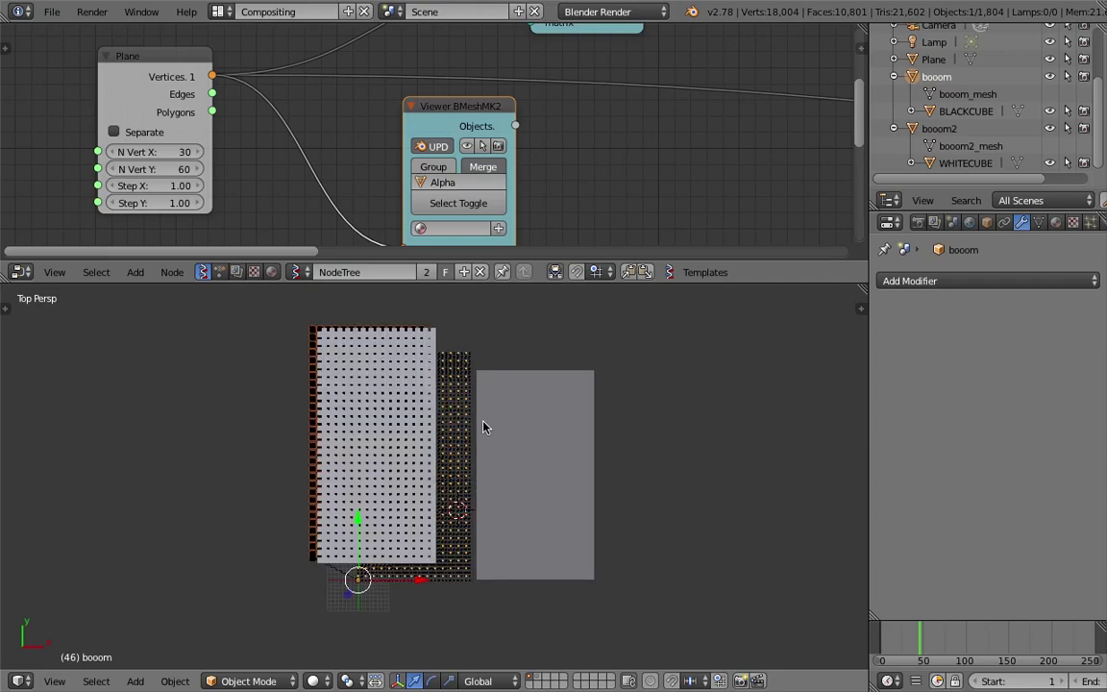
pyautogui.hotkey('ctrl', 's')
pyautogui.click(481, 424)
# Step: Stretch the Plane further along Y to about 1.45× and nudge it upward
pyautogui.rightClick(538, 443)
pyautogui.press('g')
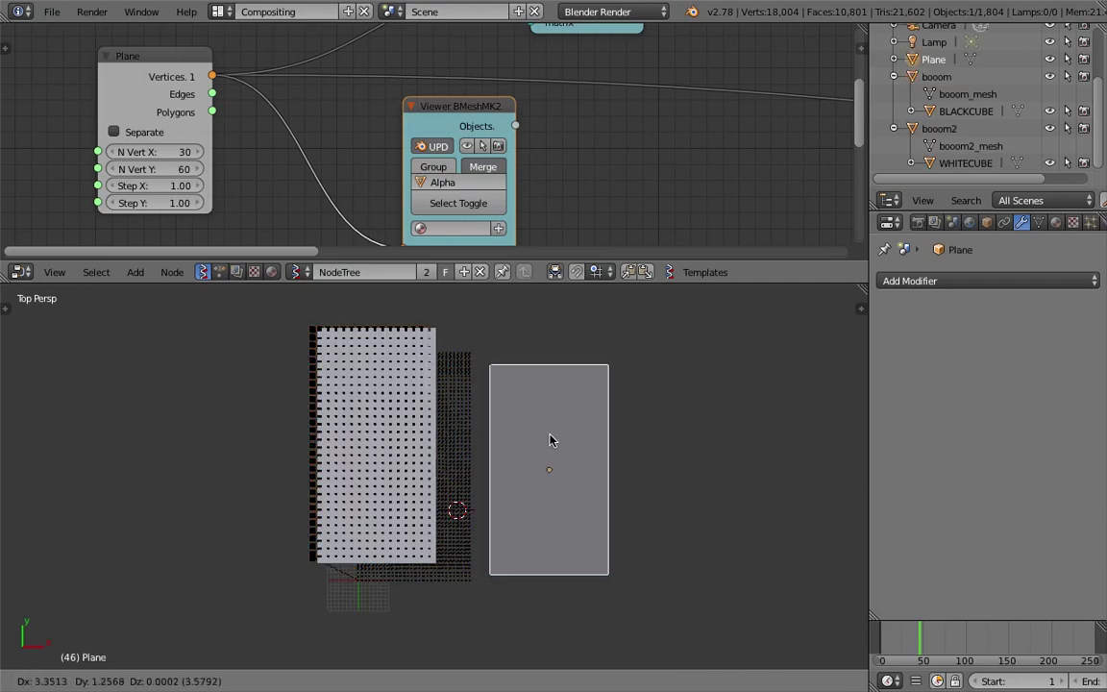
pyautogui.rightClick(510, 429)
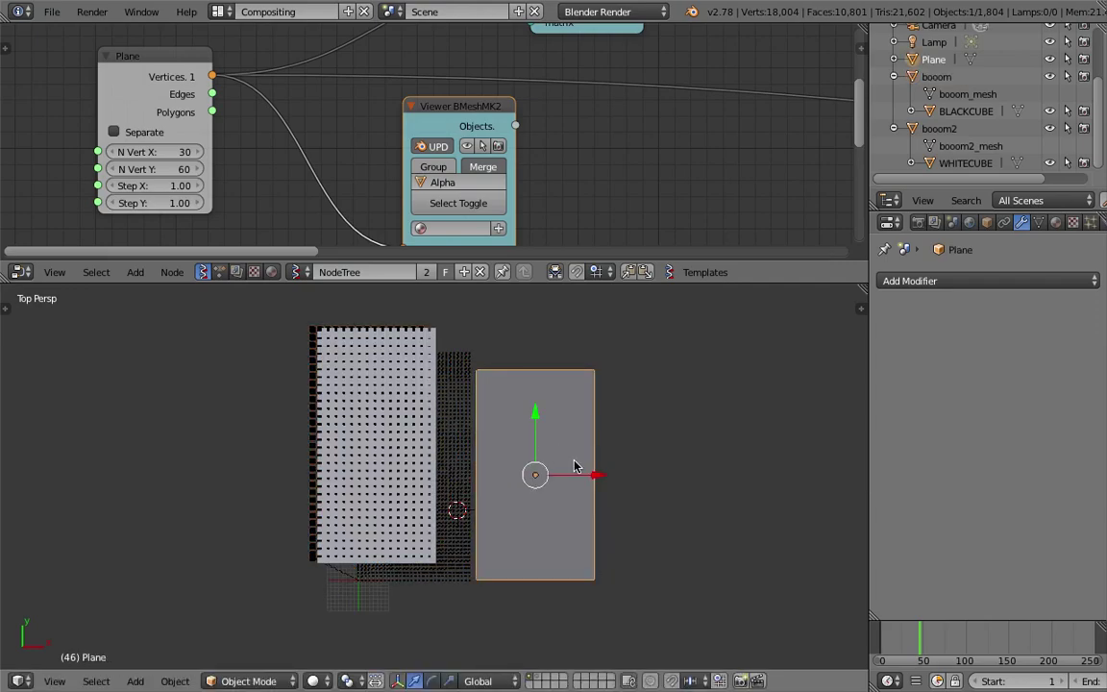
pyautogui.press('s')
pyautogui.press('y')
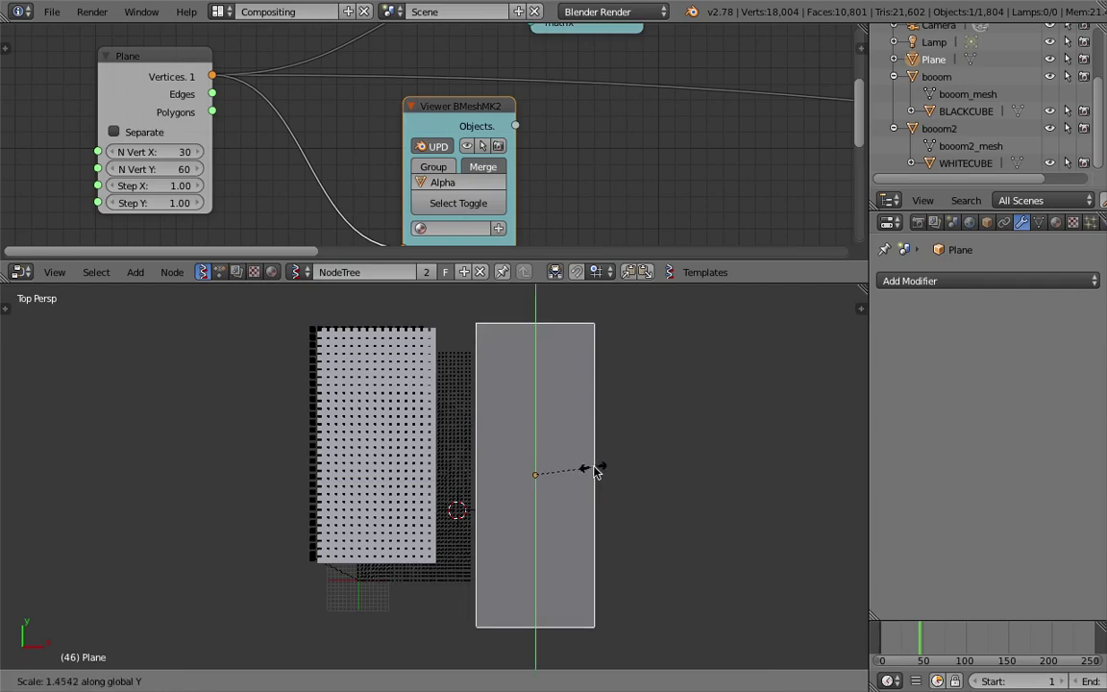
pyautogui.click(596, 470)
pyautogui.press('g')
pyautogui.click(585, 452)
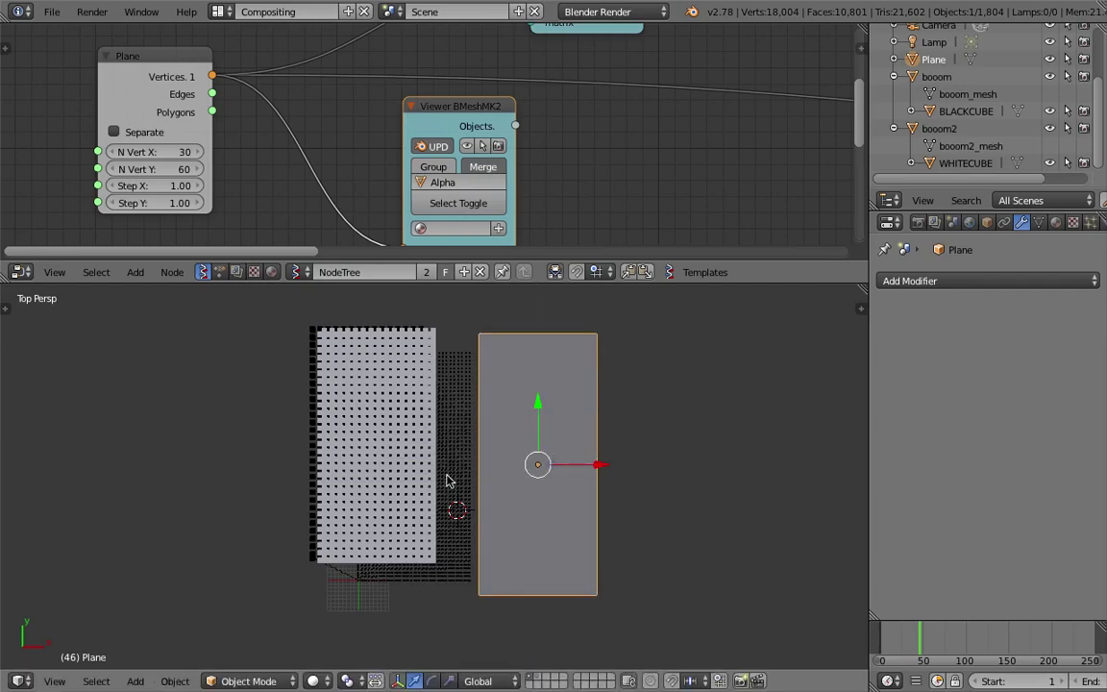
# Step: Select BLACKCUBE among the overlapping objects and move it to the left
pyautogui.rightClick(324, 567)
pyautogui.scroll(3, 325, 569)
pyautogui.rightClick(237, 620)
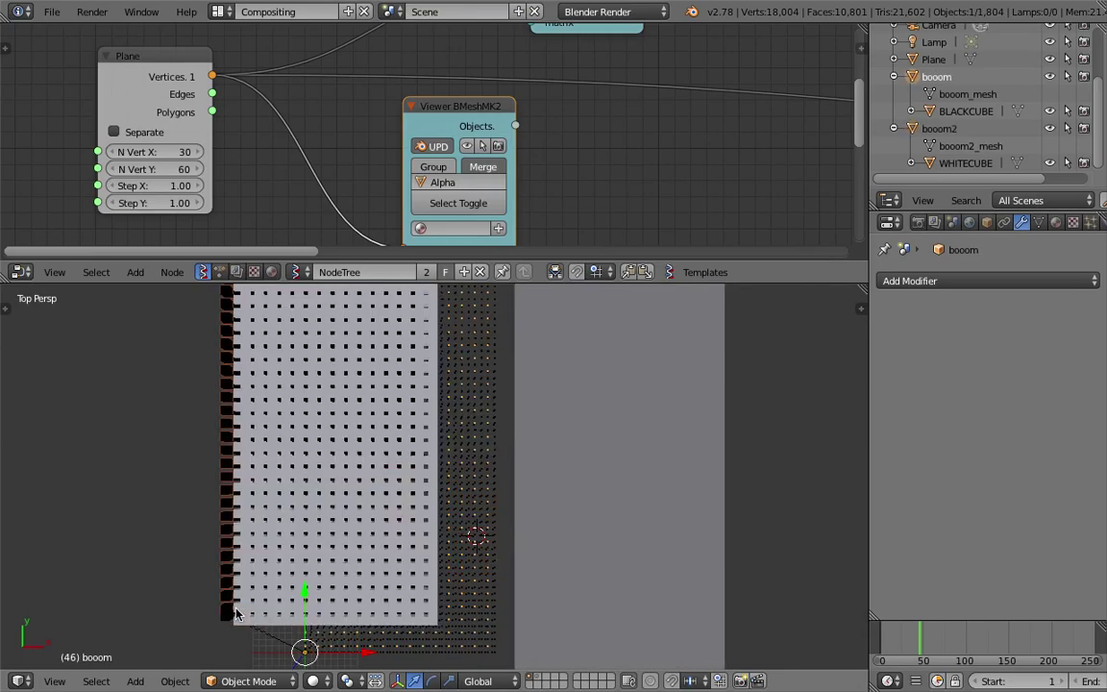
pyautogui.rightClick(235, 623)
pyautogui.rightClick(235, 622)
pyautogui.rightClick(235, 623)
pyautogui.rightClick(236, 621)
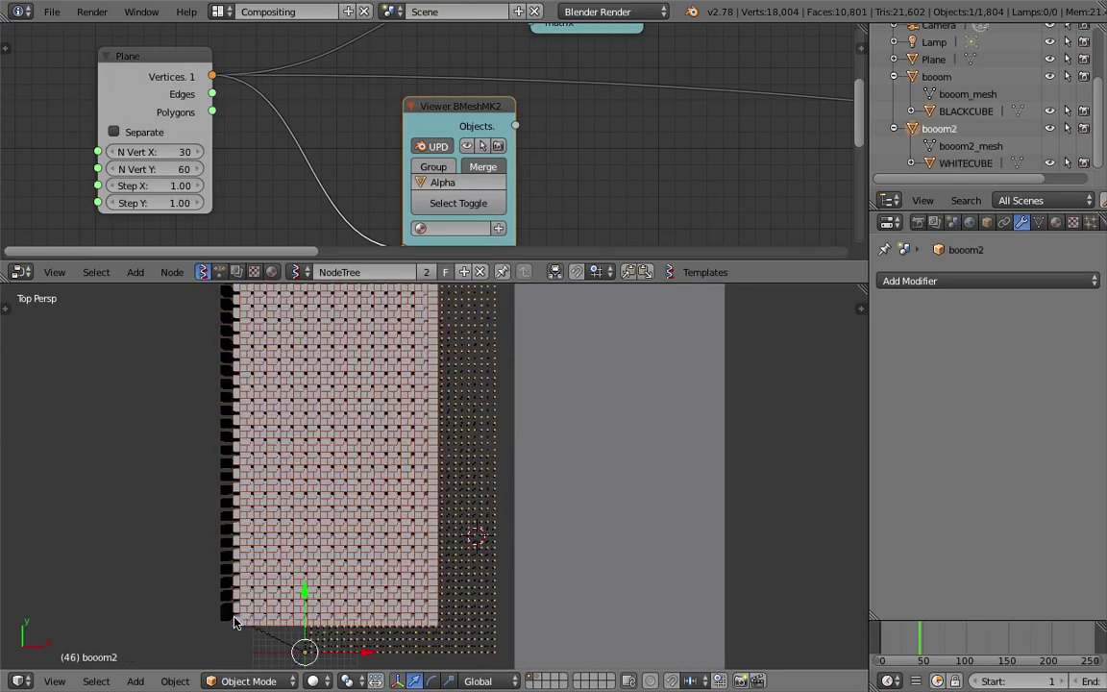
pyautogui.rightClick(237, 621)
pyautogui.rightClick(236, 620)
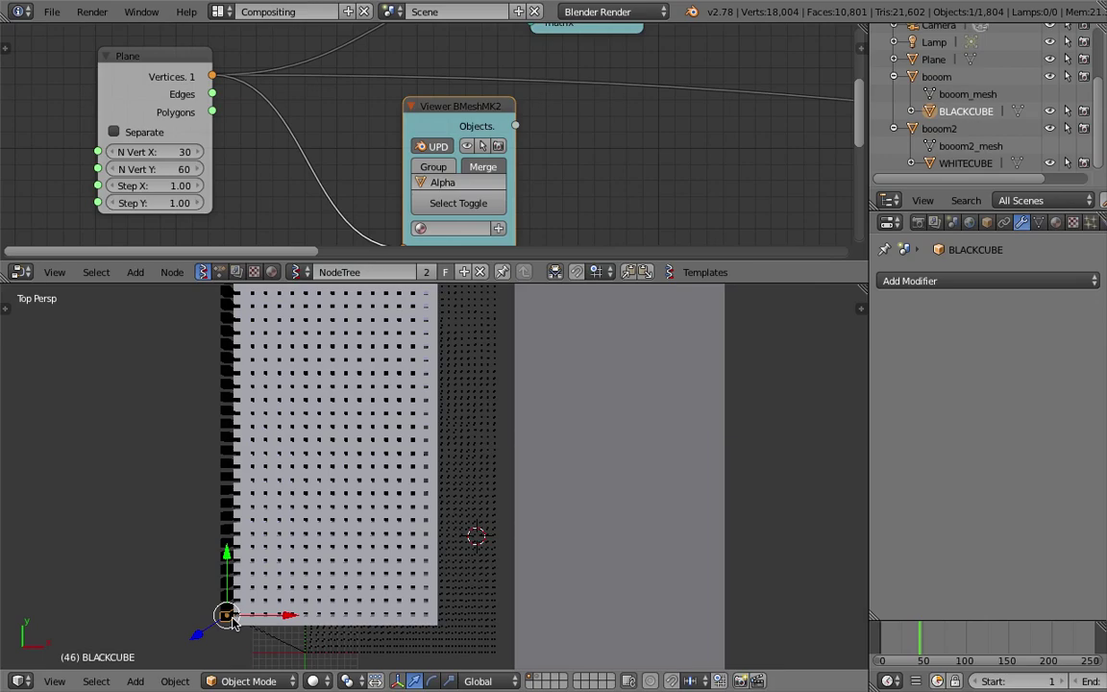
pyautogui.scroll(-3, 321, 571)
pyautogui.press('g')
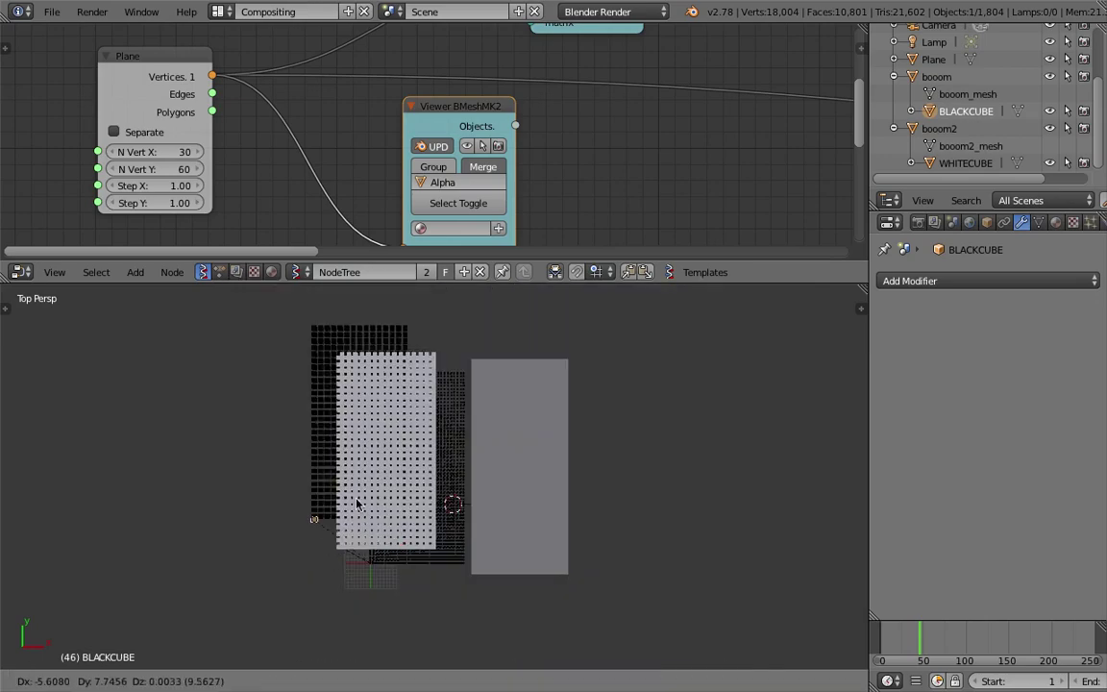
pyautogui.click(225, 556)
# Step: Move WHITECUBE to the left as well, then slide the Plane along X
pyautogui.rightClick(322, 553)
pyautogui.rightClick(324, 549)
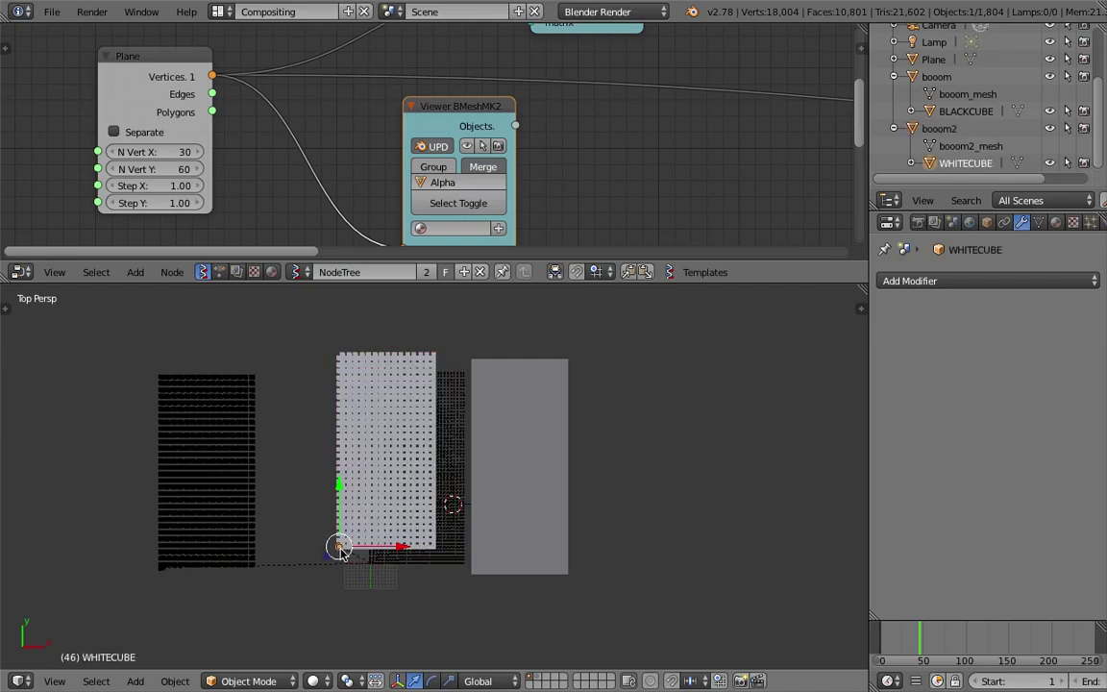
pyautogui.press('g')
pyautogui.click(300, 560)
pyautogui.scroll(2, 485, 533)
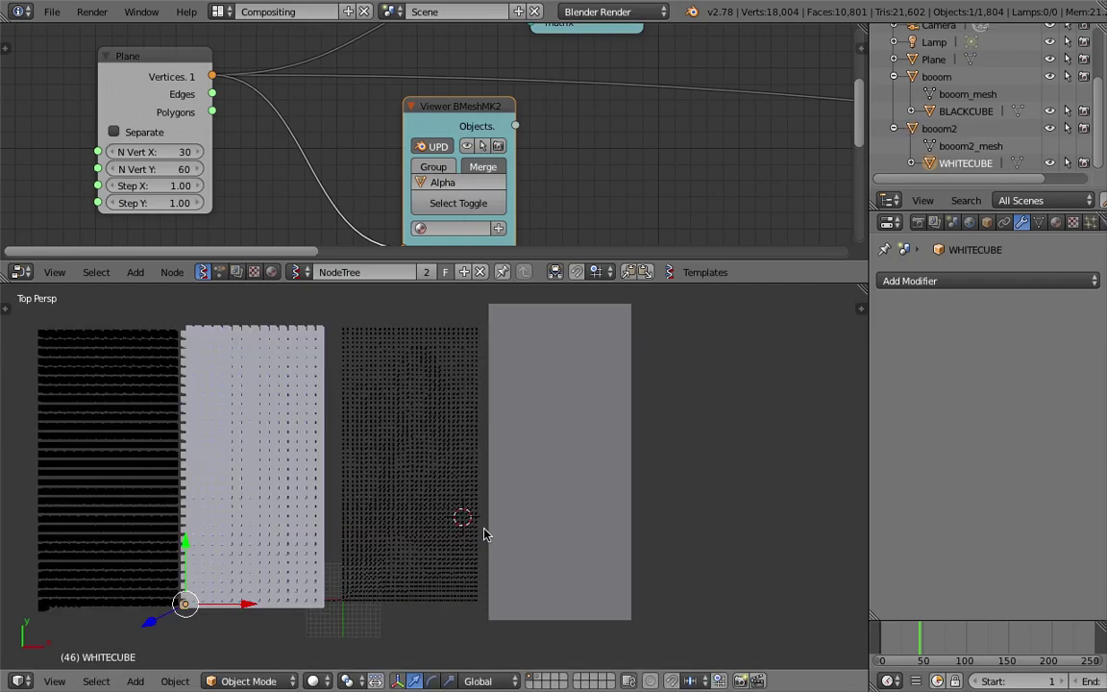
pyautogui.scroll(-1, 489, 533)
pyautogui.scroll(2, 492, 534)
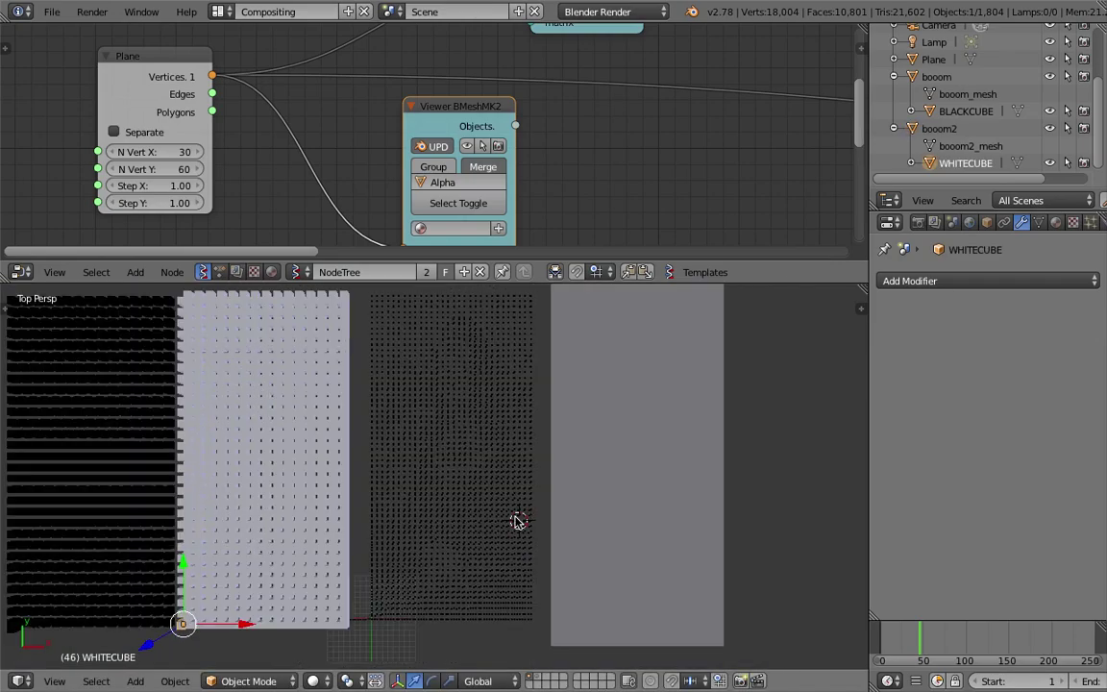
pyautogui.rightClick(605, 527)
pyautogui.moveTo(699, 459); pyautogui.dragTo(702, 455)
# Step: Scale the WHITECUBE template down to about 0.59
pyautogui.moveTo(667, 176); pyautogui.dragTo(567, 152, button='middle')
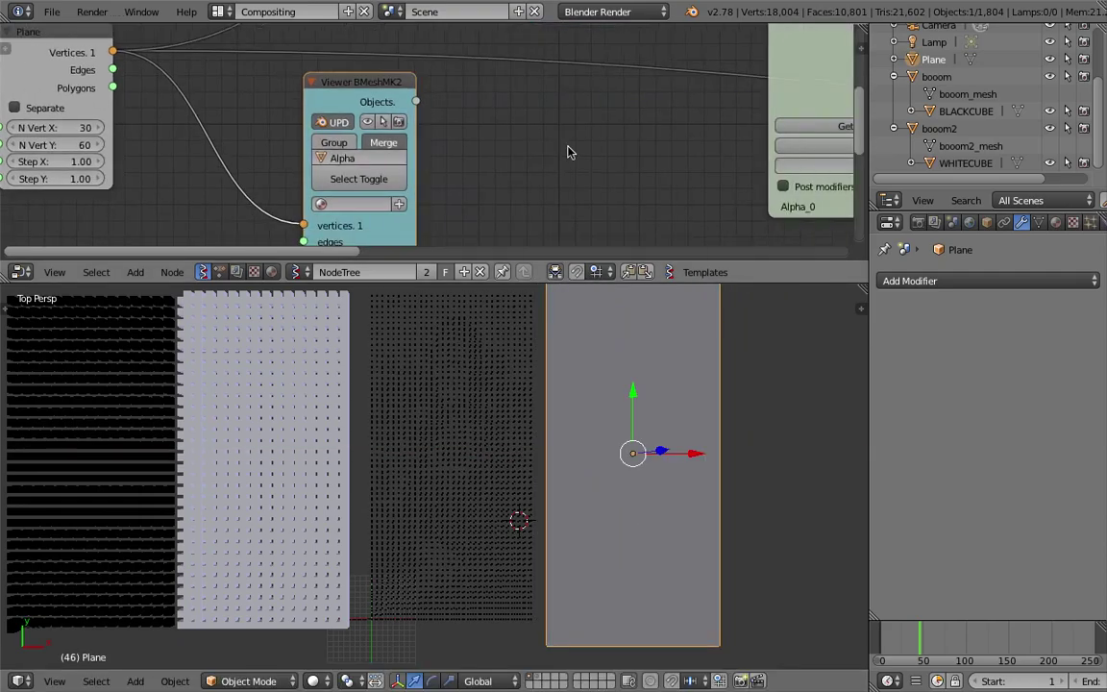
pyautogui.scroll(-1, 568, 147)
pyautogui.moveTo(383, 420); pyautogui.dragTo(452, 427, button='middle')
pyautogui.scroll(3, 451, 427)
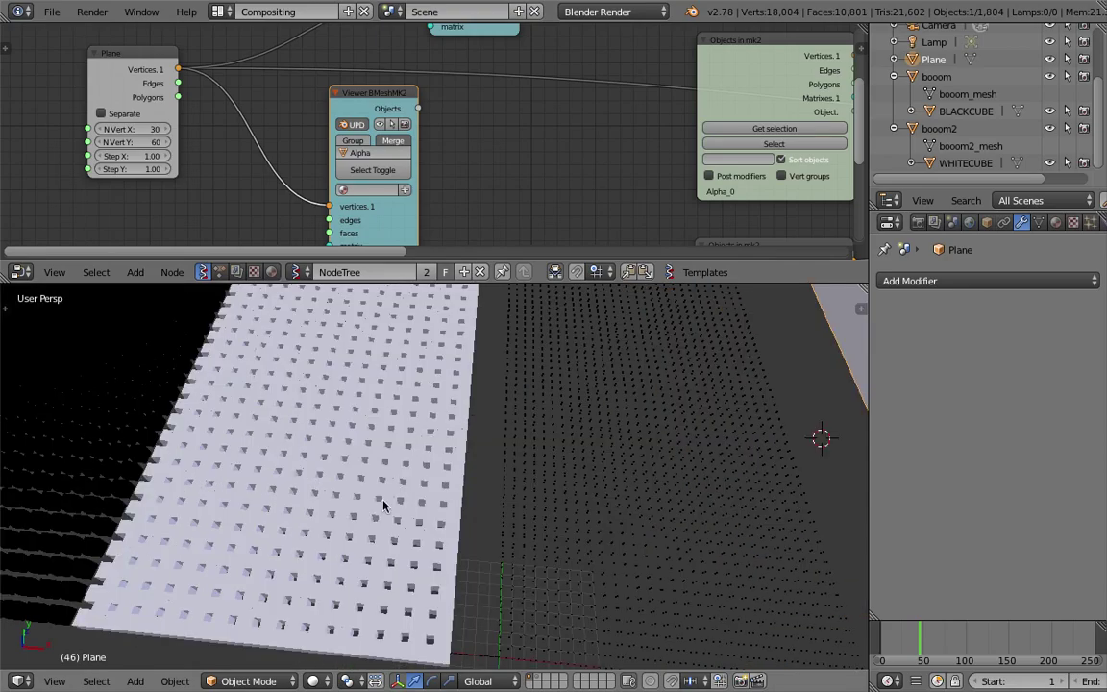
pyautogui.rightClick(363, 531)
pyautogui.moveTo(363, 531); pyautogui.dragTo(341, 540, button='middle')
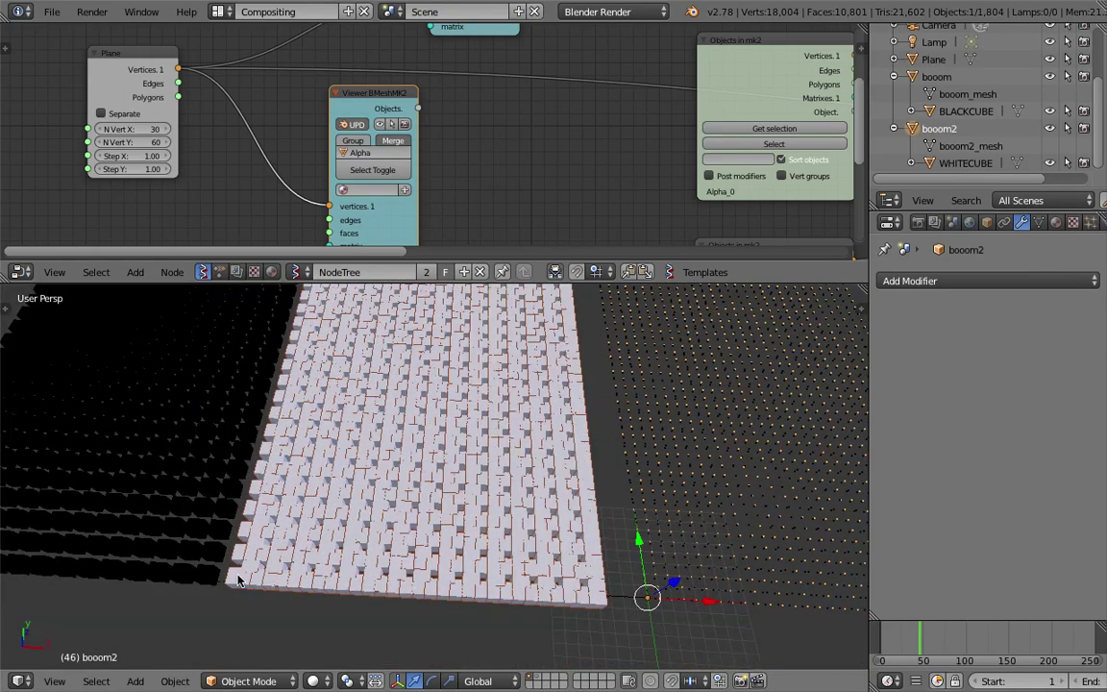
pyautogui.rightClick(238, 579)
pyautogui.press('s')
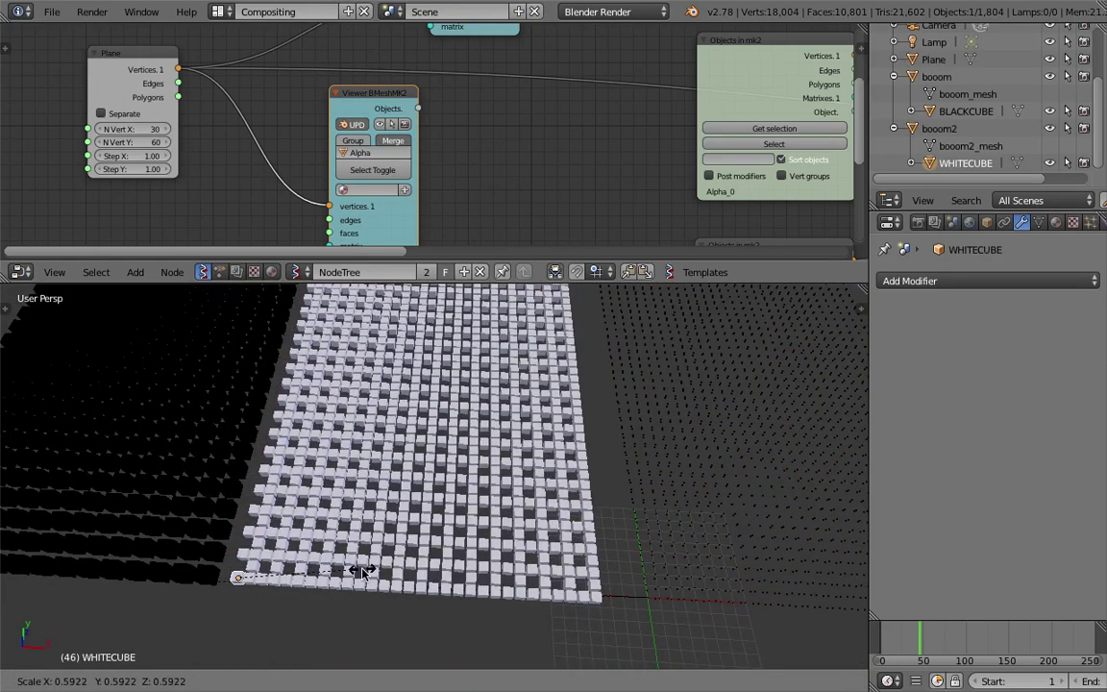
pyautogui.click(363, 572)
# Step: Scale the BLACKCUBE template to about 0.94
pyautogui.keyDown('ctrl'); pyautogui.scroll(2, 363, 572); pyautogui.keyUp('ctrl')
pyautogui.keyDown('ctrl'); pyautogui.scroll(2, 230, 538); pyautogui.keyUp('ctrl')
pyautogui.rightClick(153, 536)
pyautogui.press('s')
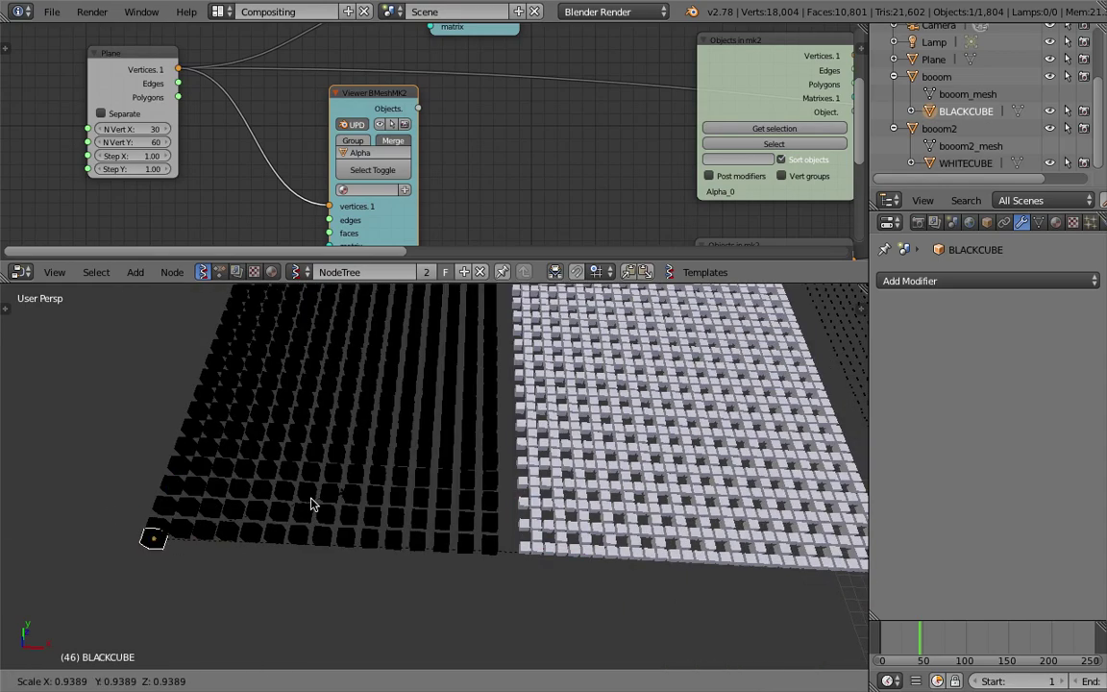
pyautogui.click(299, 511)
# Step: Save the blend file, overwriting the existing one
pyautogui.moveTo(299, 511)
pyautogui.mouseDown(button='middle')
pyautogui.moveTo(579, 423)
pyautogui.moveTo(572, 522)
pyautogui.moveTo(565, 453)
pyautogui.moveTo(735, 437)
pyautogui.mouseUp(button='middle')
pyautogui.hotkey('ctrl', 's')
pyautogui.click(572, 522)
pyautogui.rightClick(777, 477)
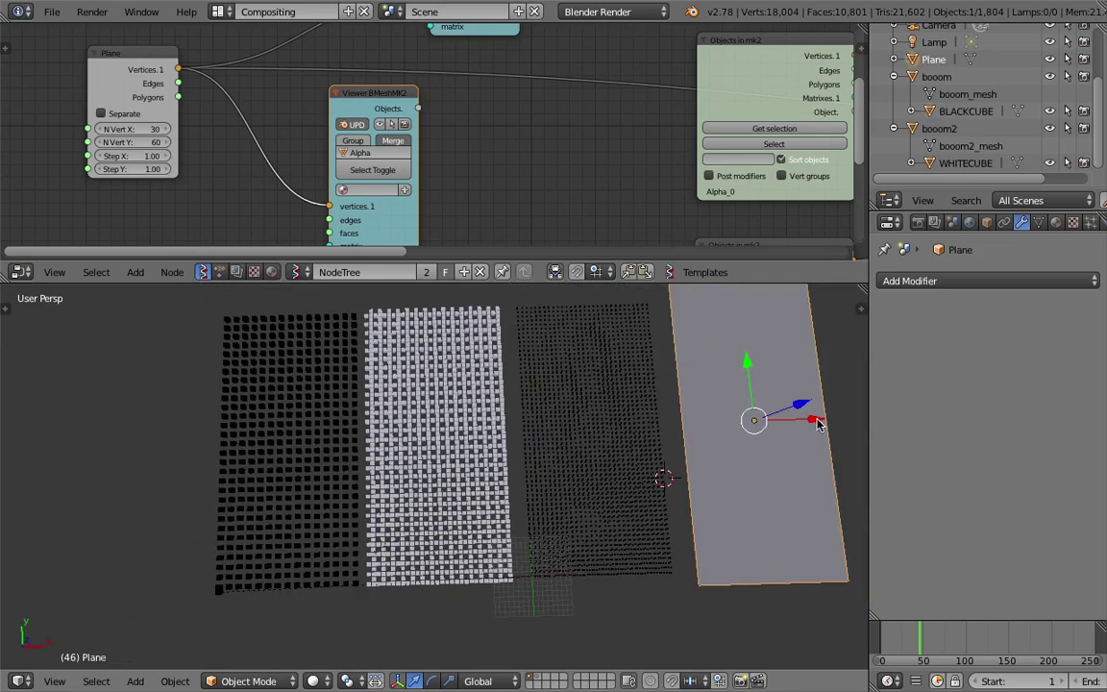
# Step: Shift the plane slightly left and go to frame 30
pyautogui.moveTo(818, 423); pyautogui.dragTo(797, 421)
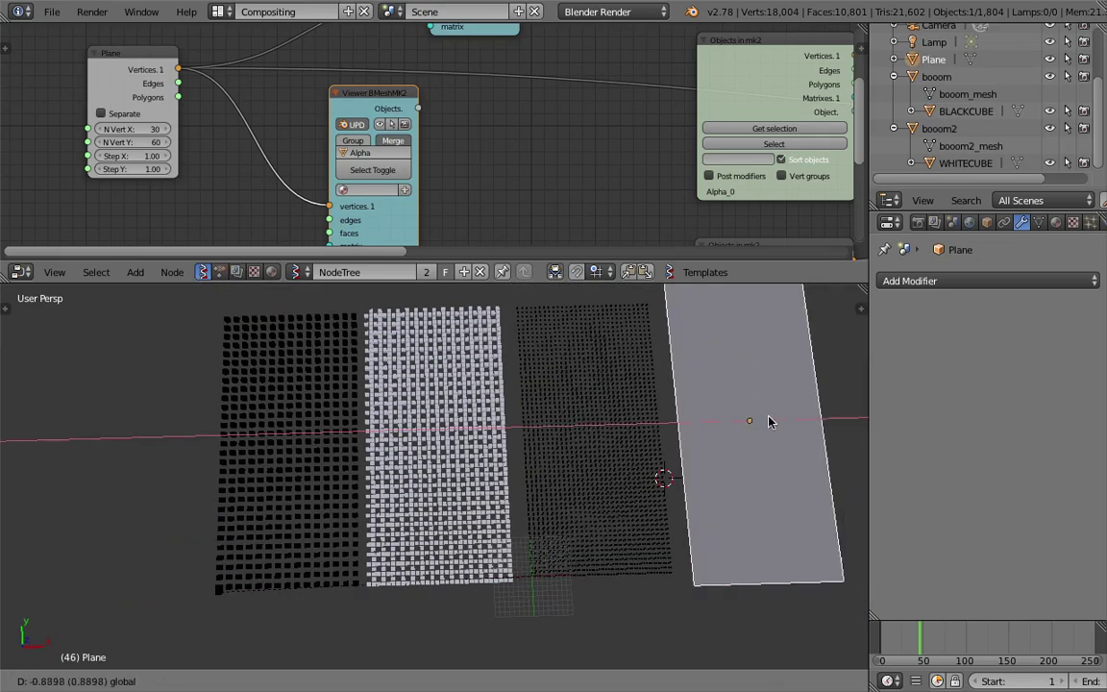
pyautogui.click(920, 642)
pyautogui.click(906, 642)
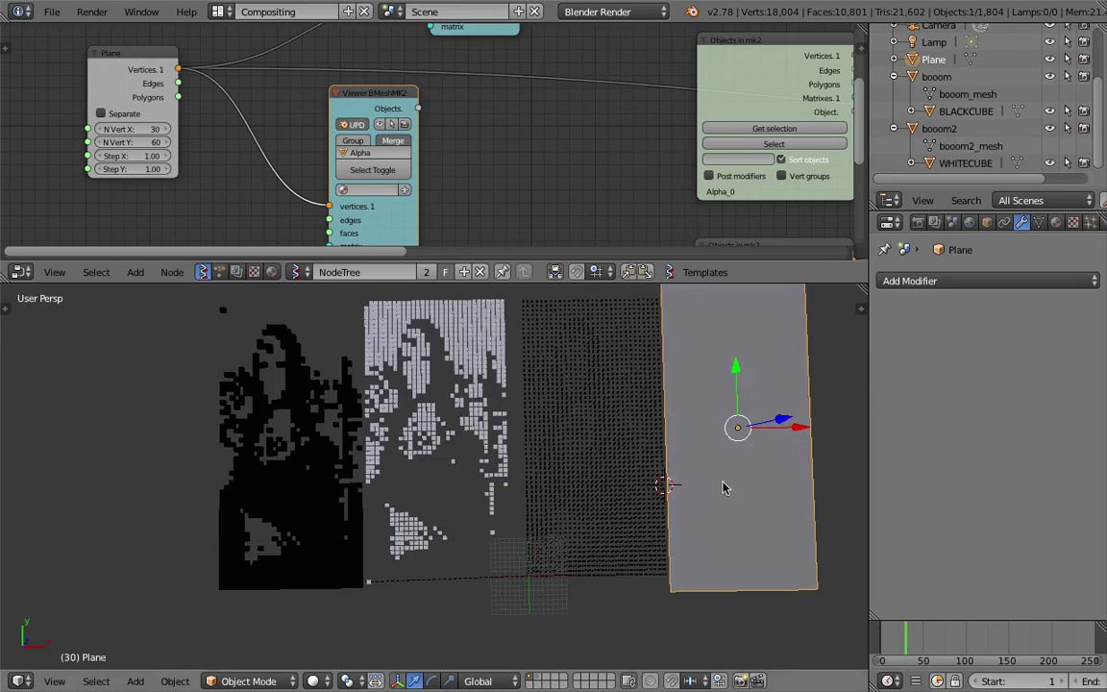
# Step: Select the WHITECUBE template and clear its location to the world origin
pyautogui.rightClick(420, 379)
pyautogui.rightClick(364, 574)
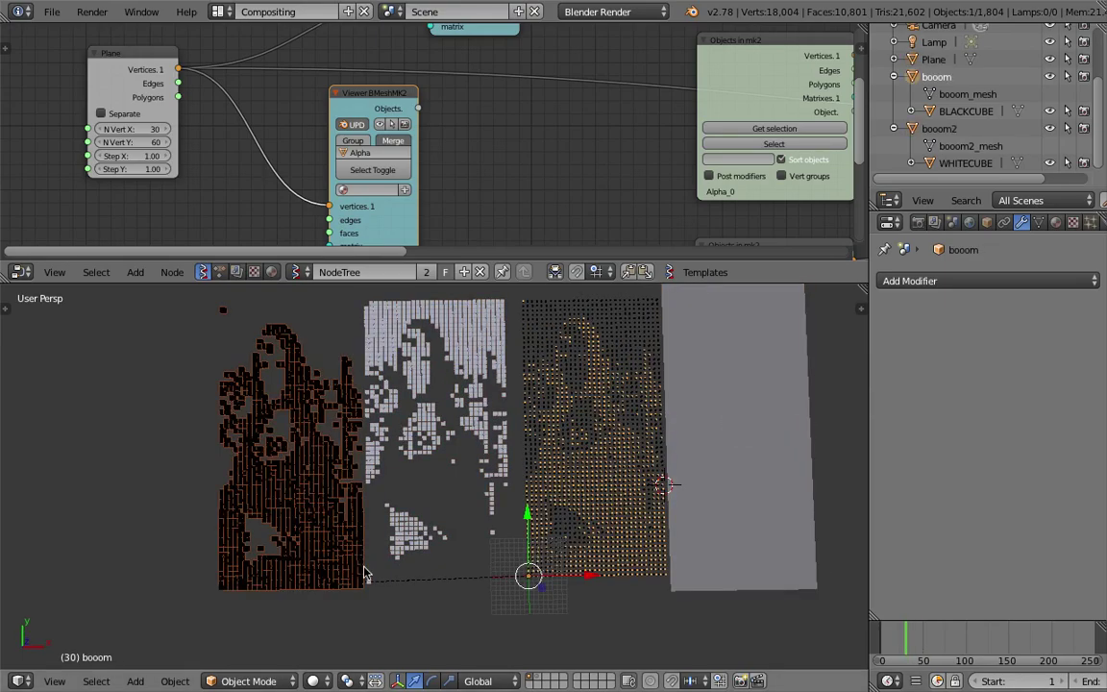
pyautogui.rightClick(367, 586)
pyautogui.keyDown('shift'); pyautogui.rightClick(230, 593); pyautogui.keyUp('shift')
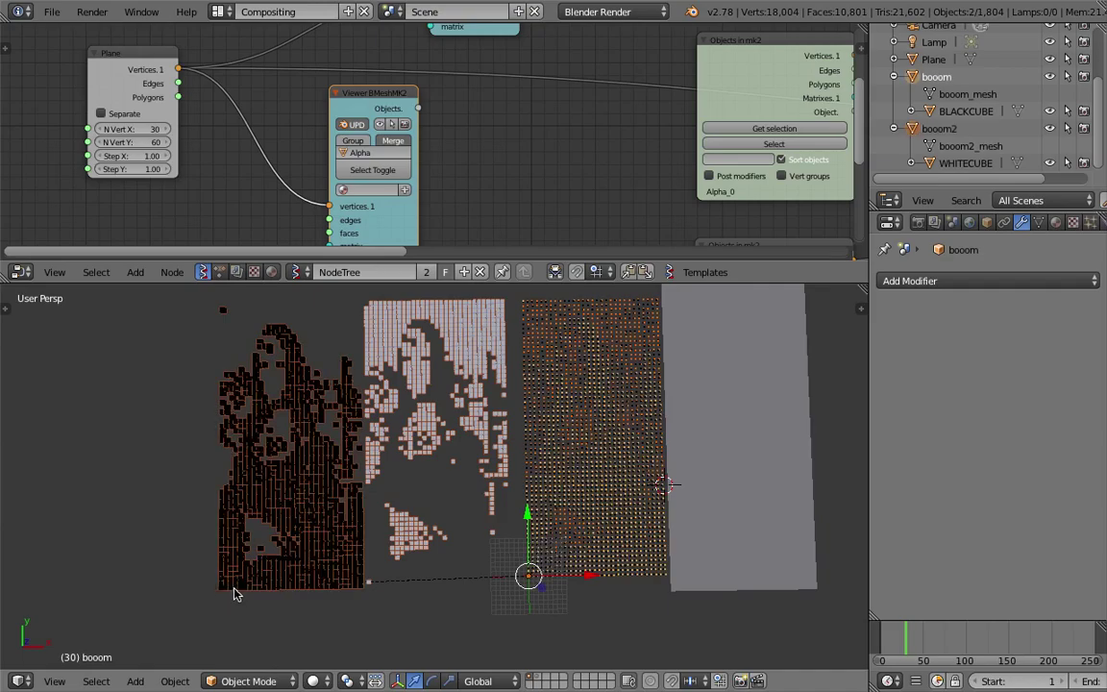
pyautogui.rightClick(364, 588)
pyautogui.rightClick(367, 584)
pyautogui.rightClick(370, 587)
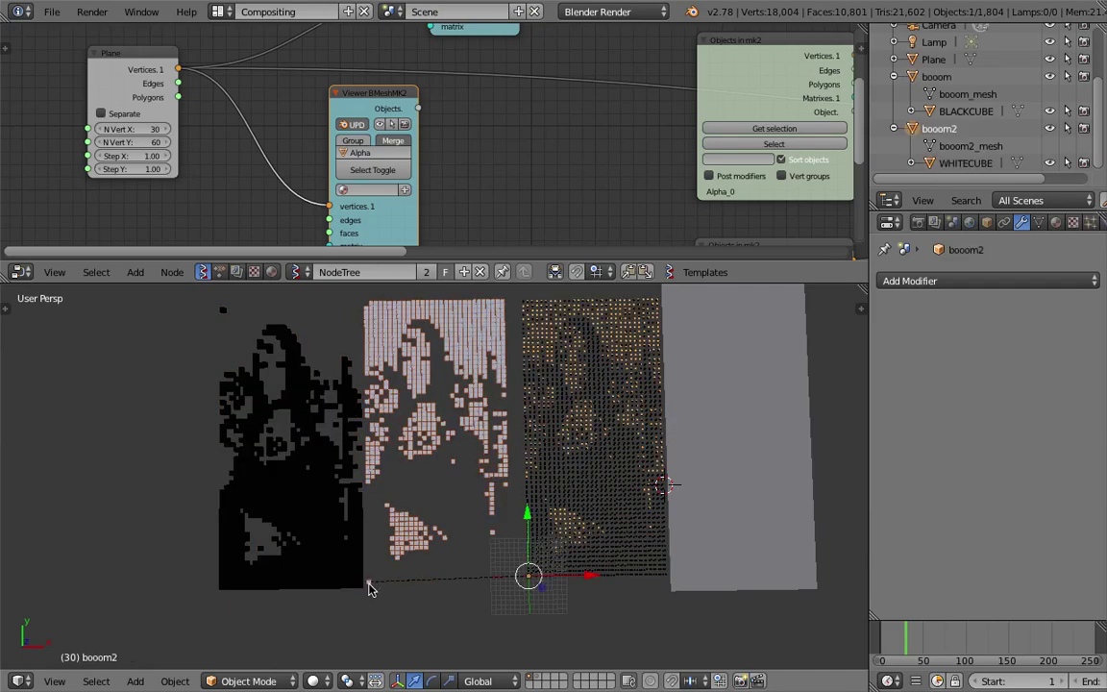
pyautogui.rightClick(367, 588)
pyautogui.hotkey('alt', 'g')
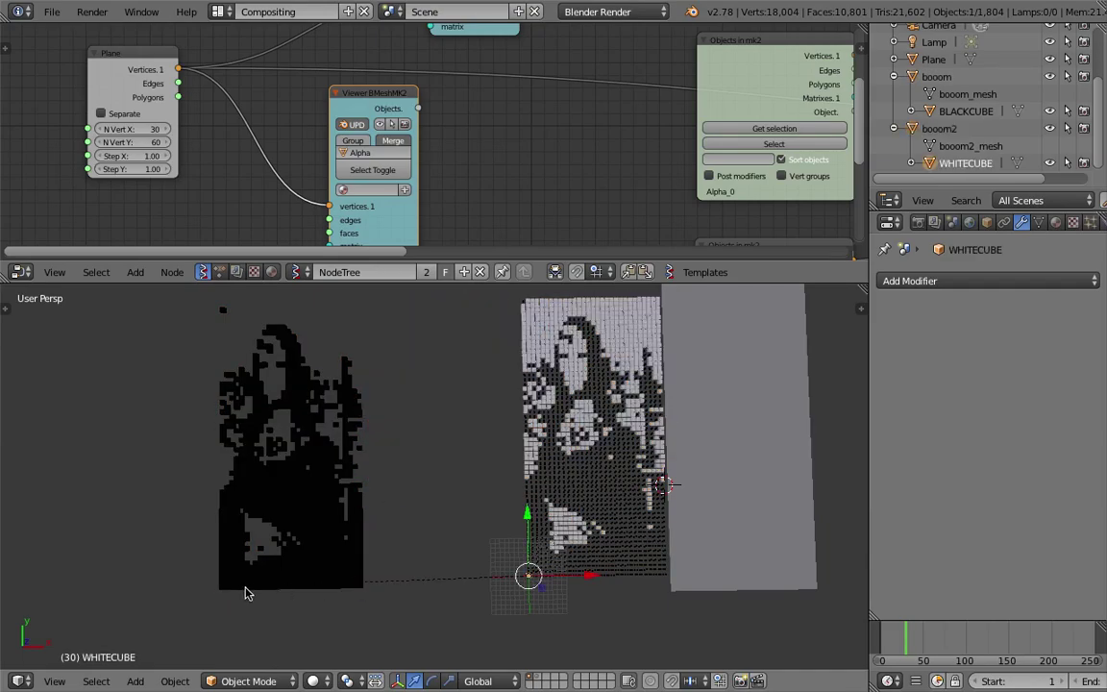
# Step: Clear the BLACKCUBE template's location to the world origin too
pyautogui.rightClick(224, 591)
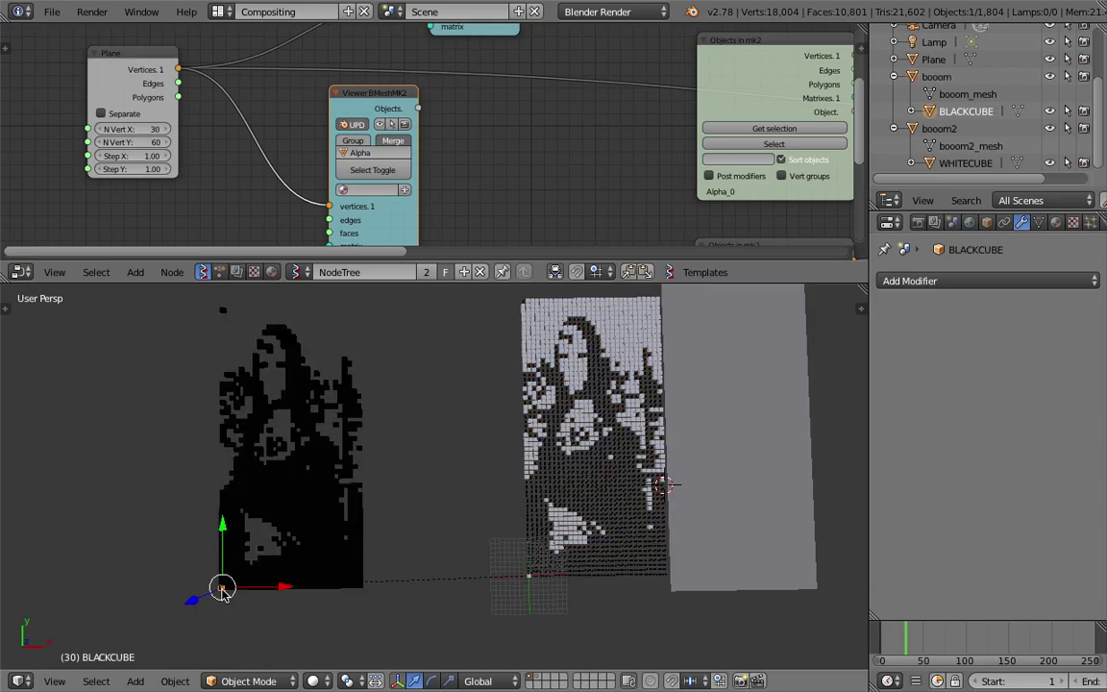
pyautogui.hotkey('alt', 'g')
pyautogui.keyDown('ctrl'); pyautogui.scroll(-3, 328, 477); pyautogui.keyUp('ctrl')
pyautogui.scroll(1, 382, 610)
# Step: Move the Plane beside the Mona Lisa mosaic, view frame 46, then return to frame 1
pyautogui.rightClick(704, 509)
pyautogui.scroll(-2, 672, 485)
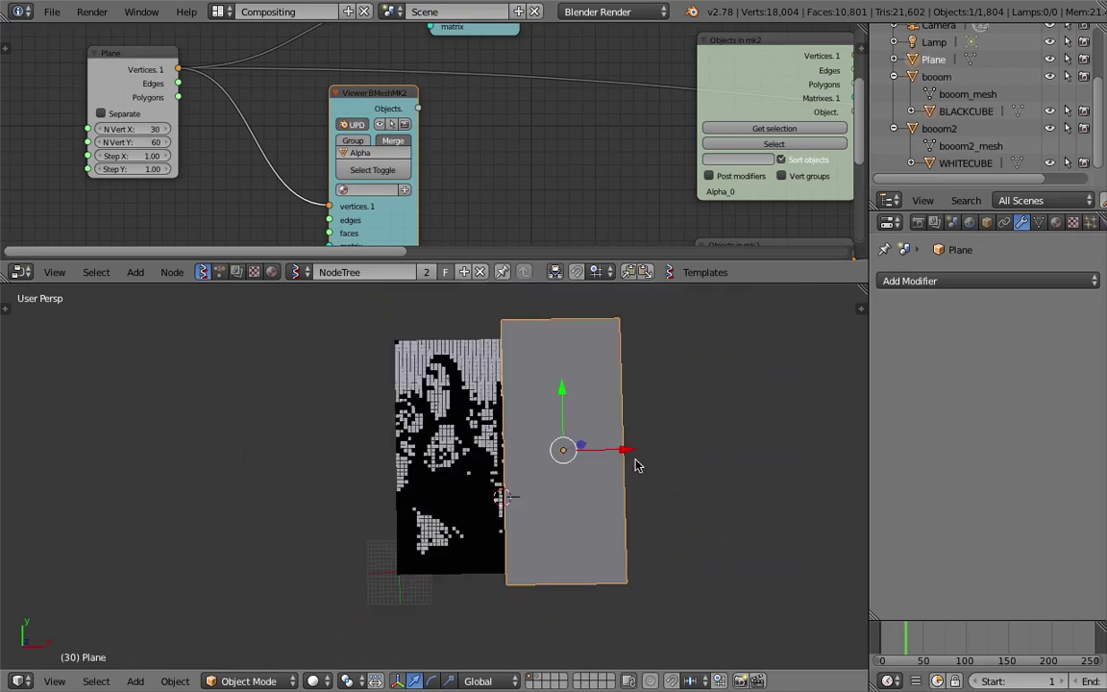
pyautogui.moveTo(634, 461)
pyautogui.mouseDown()
pyautogui.moveTo(697, 452)
pyautogui.moveTo(652, 450)
pyautogui.moveTo(665, 452)
pyautogui.mouseUp()
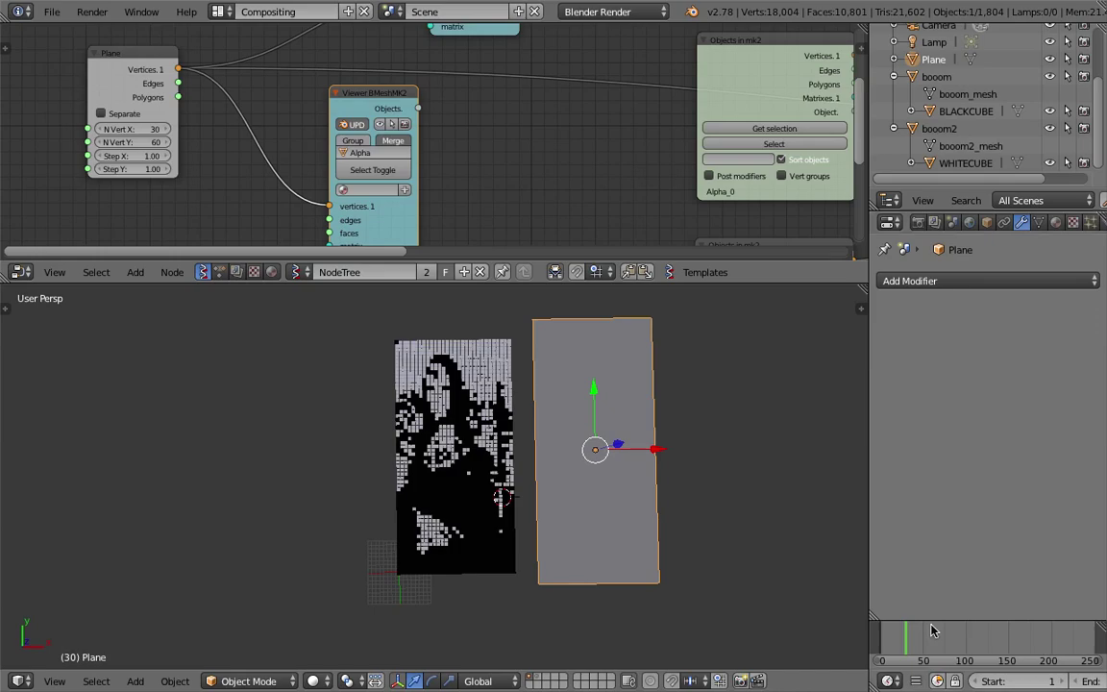
pyautogui.click(919, 636)
pyautogui.scroll(-2, 920, 636)
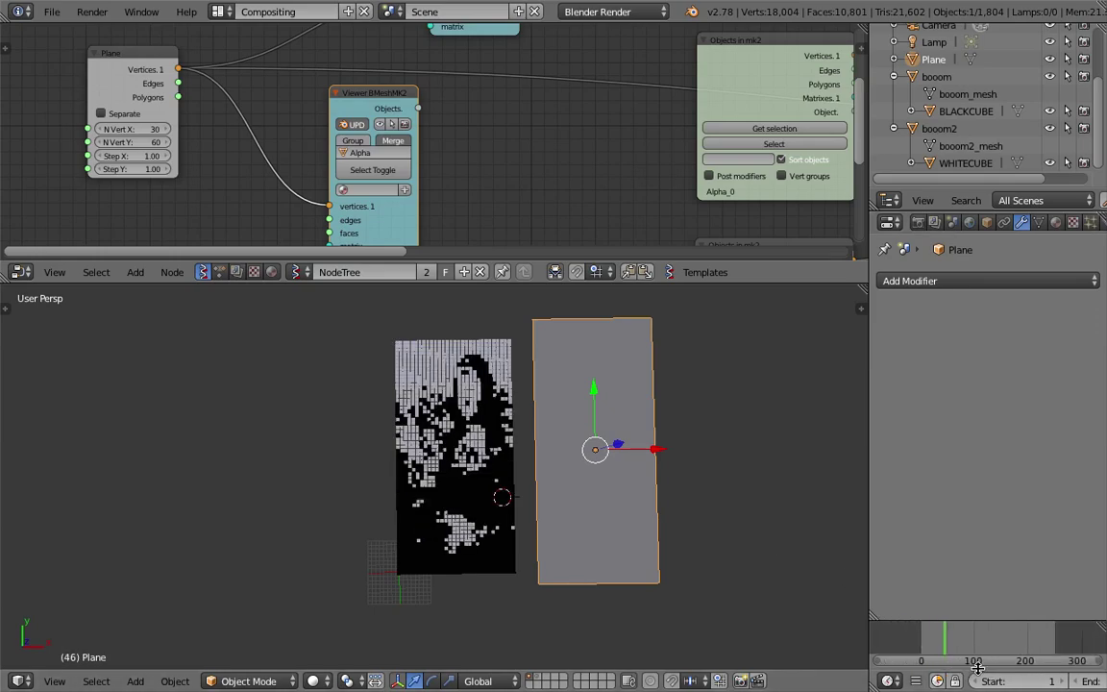
pyautogui.scroll(-2, 1020, 685)
pyautogui.click(1078, 681)
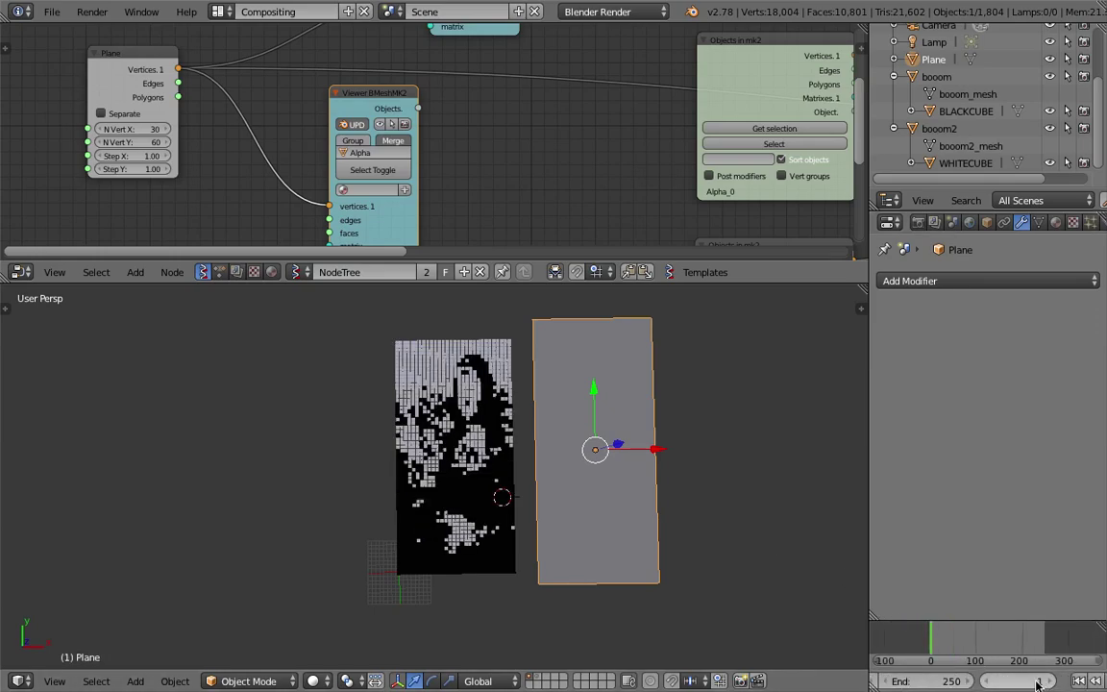
pyautogui.scroll(-1, 1057, 682)
pyautogui.scroll(2, 606, 500)
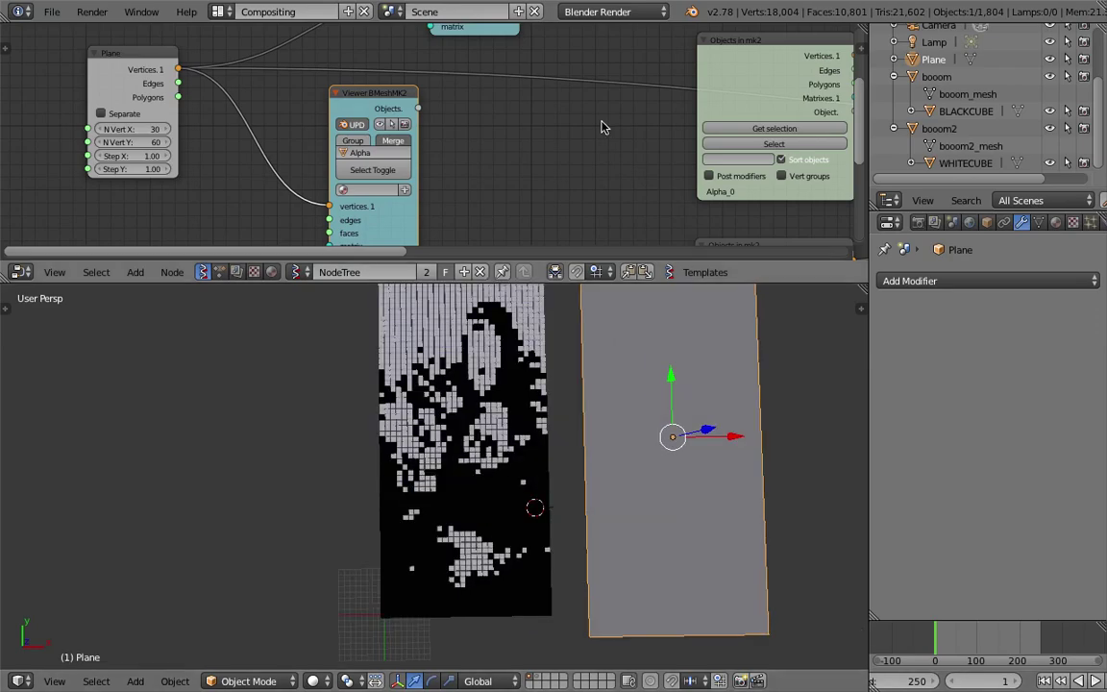
pyautogui.keyDown('ctrl'); pyautogui.scroll(-5, 603, 124); pyautogui.keyUp('ctrl')
# Step: Try Formula node thresholds x > 0.4 and then x > 0.3 on the cube mosaic
pyautogui.keyDown('ctrl'); pyautogui.scroll(-5, 577, 154); pyautogui.keyUp('ctrl')
pyautogui.keyDown('ctrl'); pyautogui.scroll(-5, 555, 224); pyautogui.keyUp('ctrl')
pyautogui.scroll(1, 555, 224)
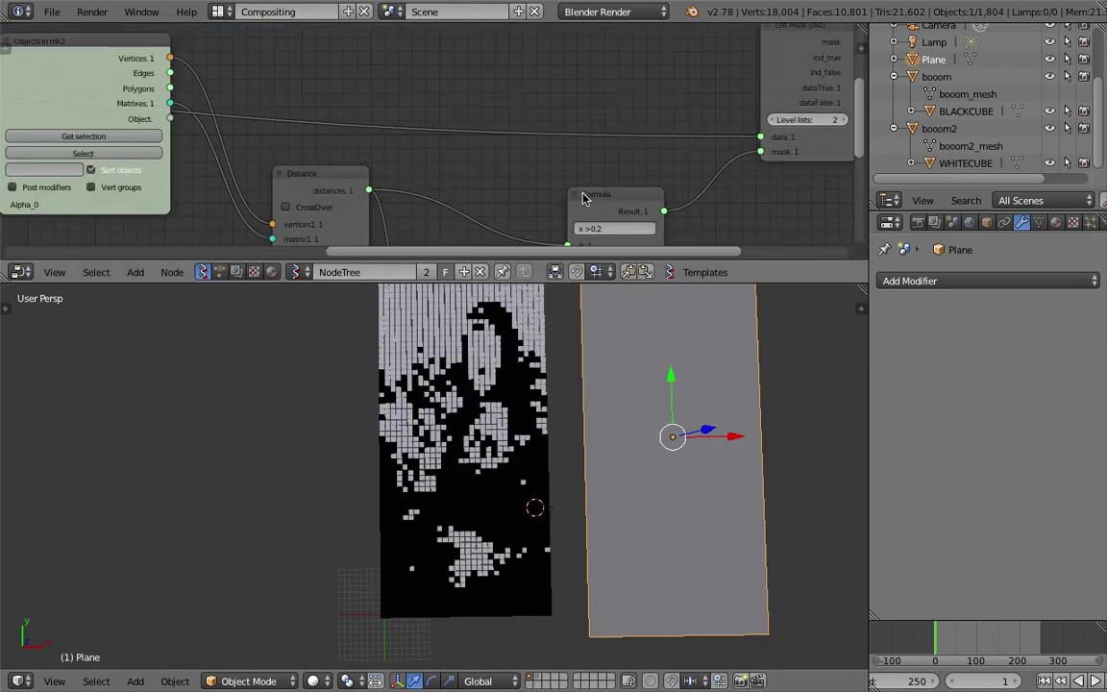
pyautogui.scroll(2, 538, 192)
pyautogui.click(504, 121)
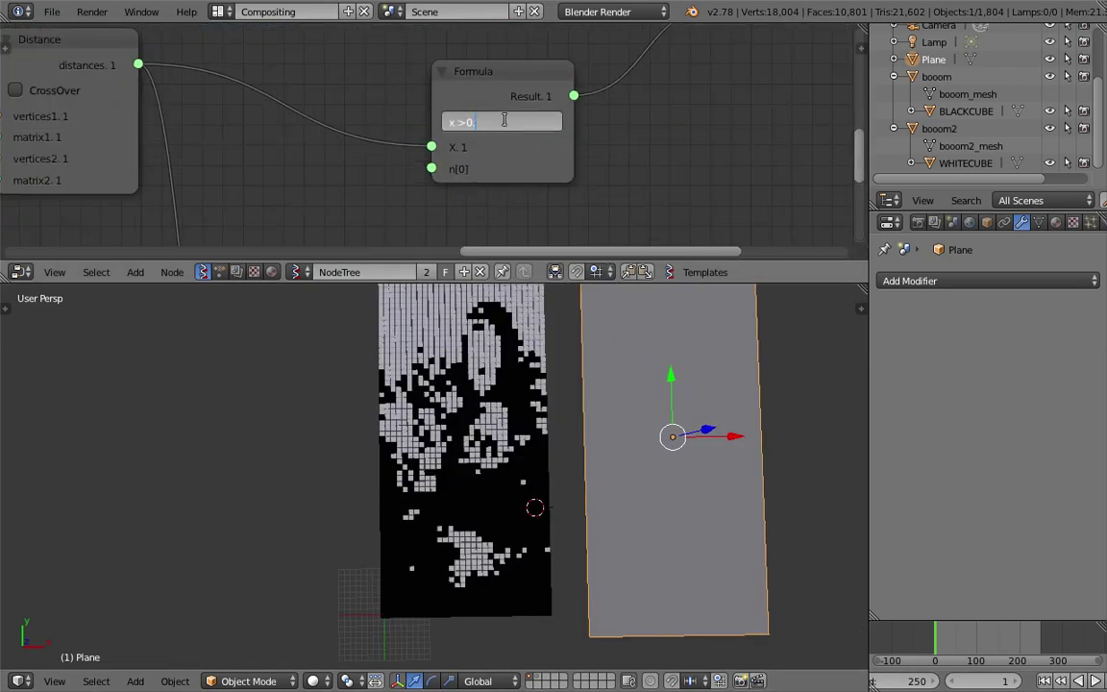
pyautogui.write('4')
pyautogui.press('Return')
pyautogui.click(503, 121)
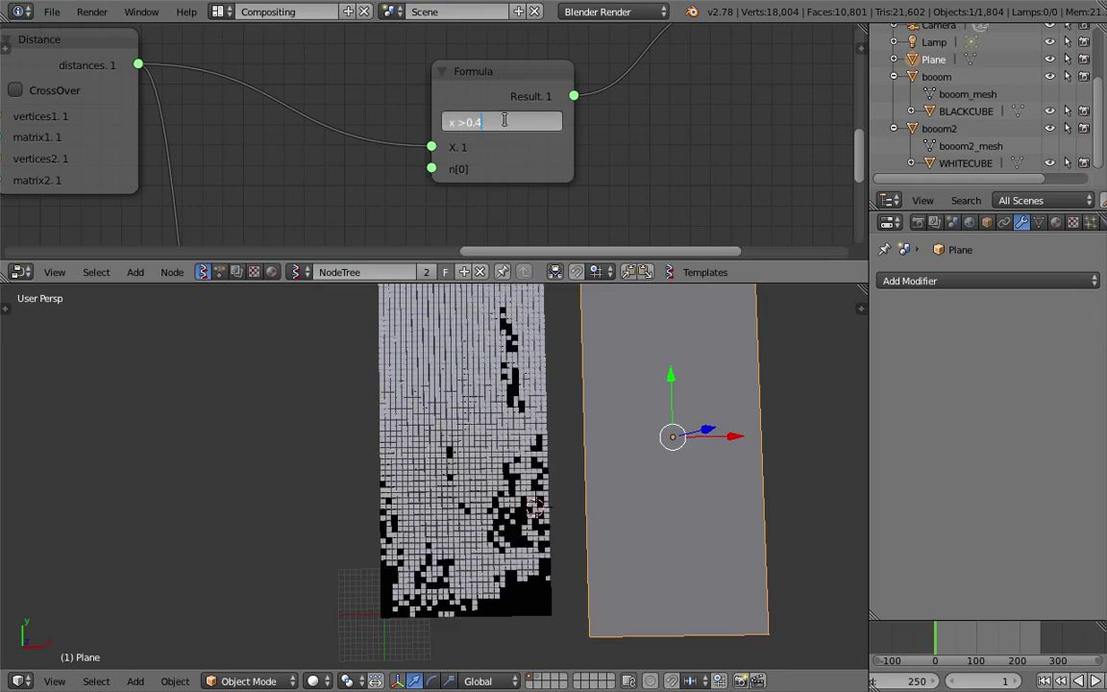
pyautogui.write('3')
pyautogui.press('Return')
# Step: Try thresholds x > 0.2 and x > 0.1, then settle on x > 0.15
pyautogui.click(504, 121)
pyautogui.write('2')
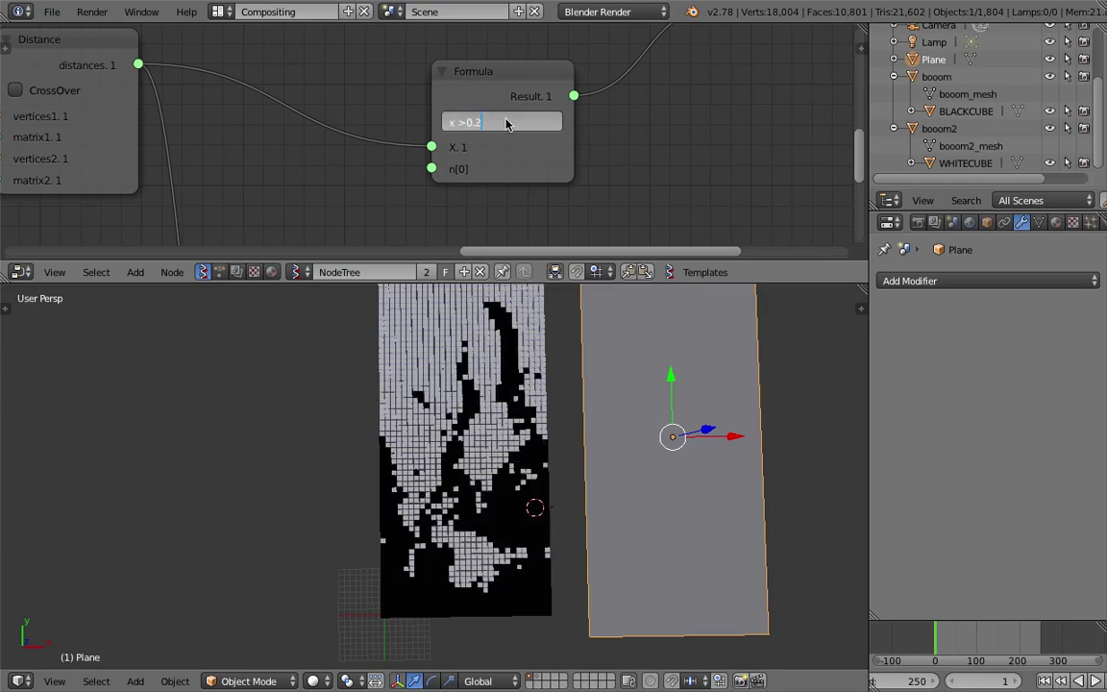
pyautogui.press('Return')
pyautogui.click(504, 121)
pyautogui.write('1')
pyautogui.press('Return')
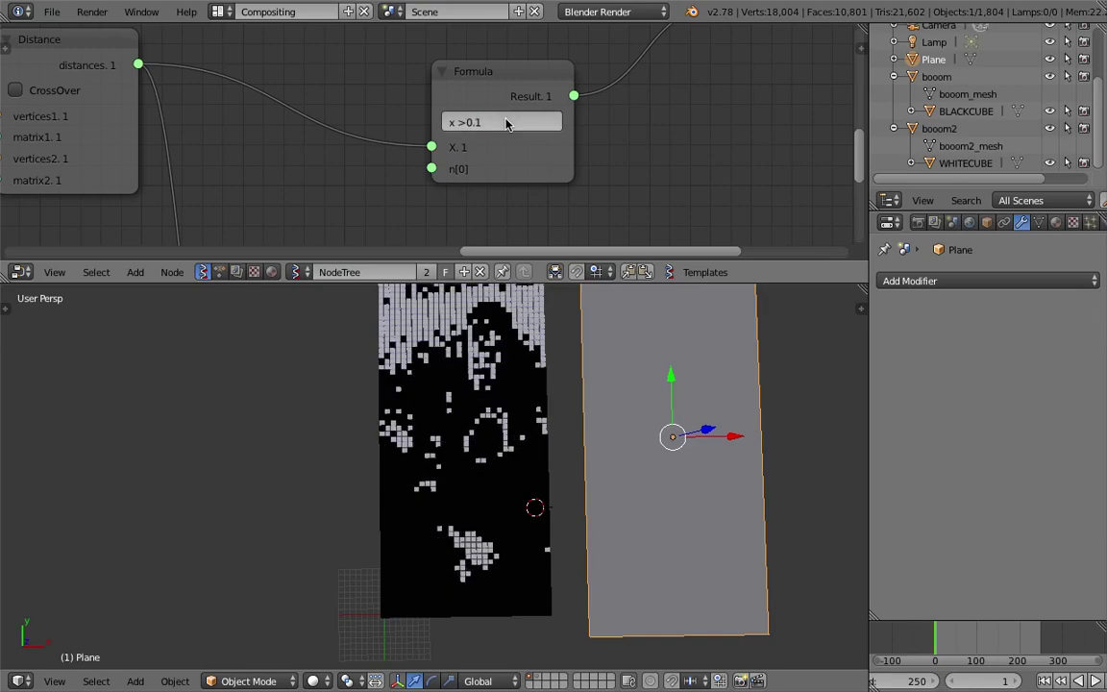
pyautogui.click(504, 121)
pyautogui.write('5')
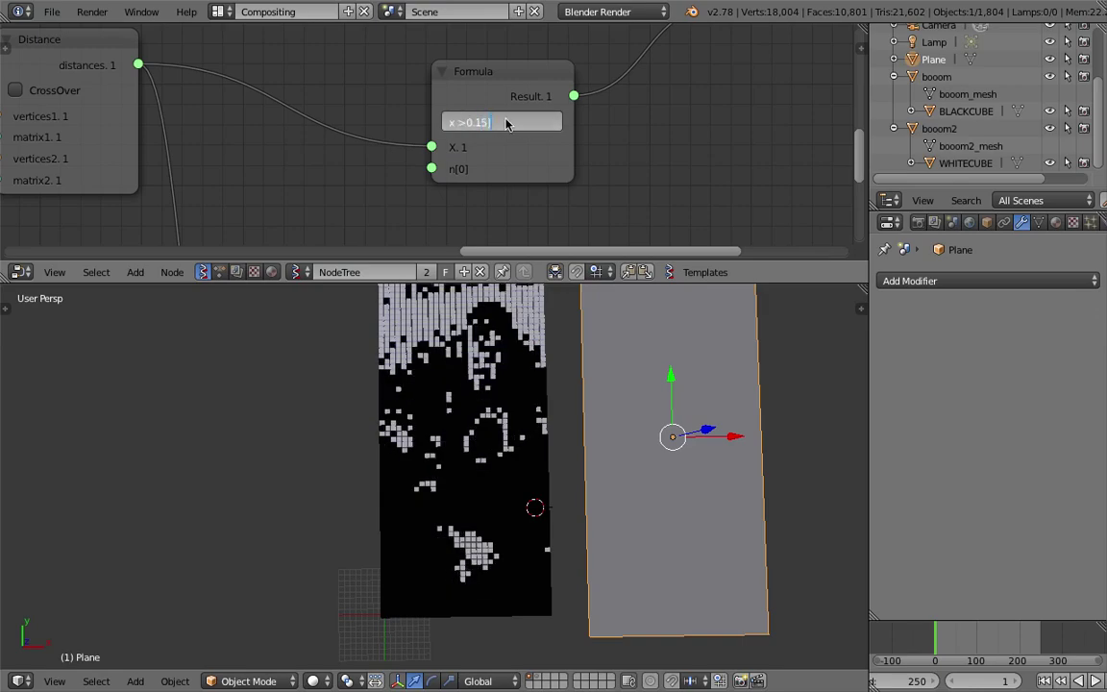
pyautogui.press('Return')
pyautogui.click(515, 123)
pyautogui.press('Return')
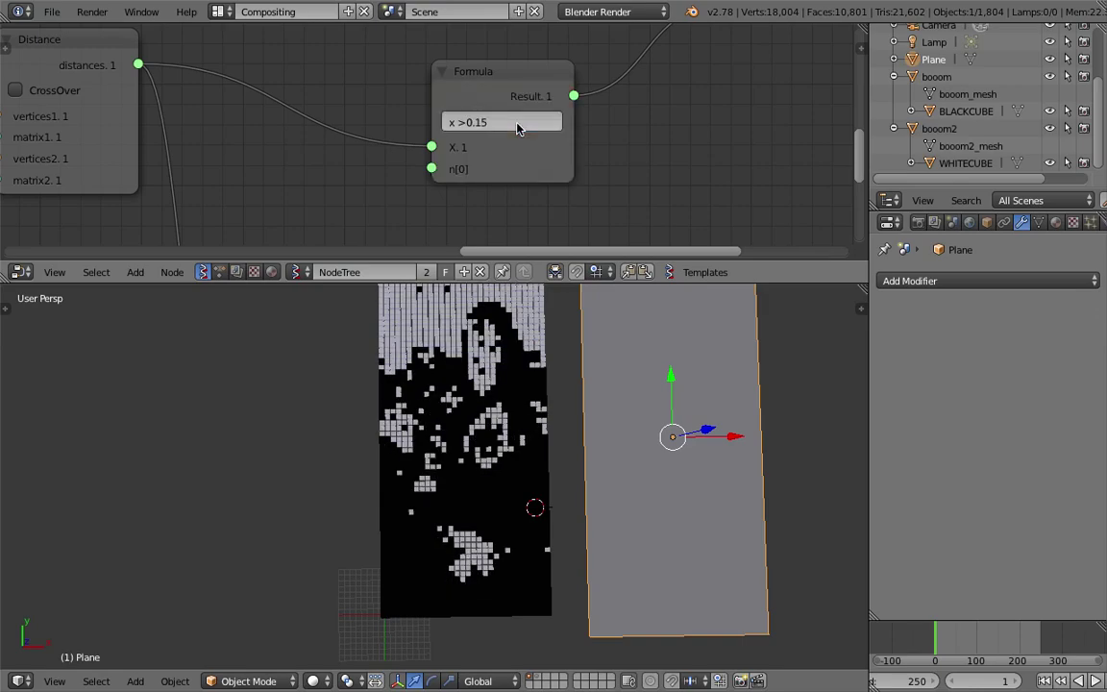
# Step: Pan the node graph to the input nodes and make the node editor taller
pyautogui.scroll(-5, 511, 440)
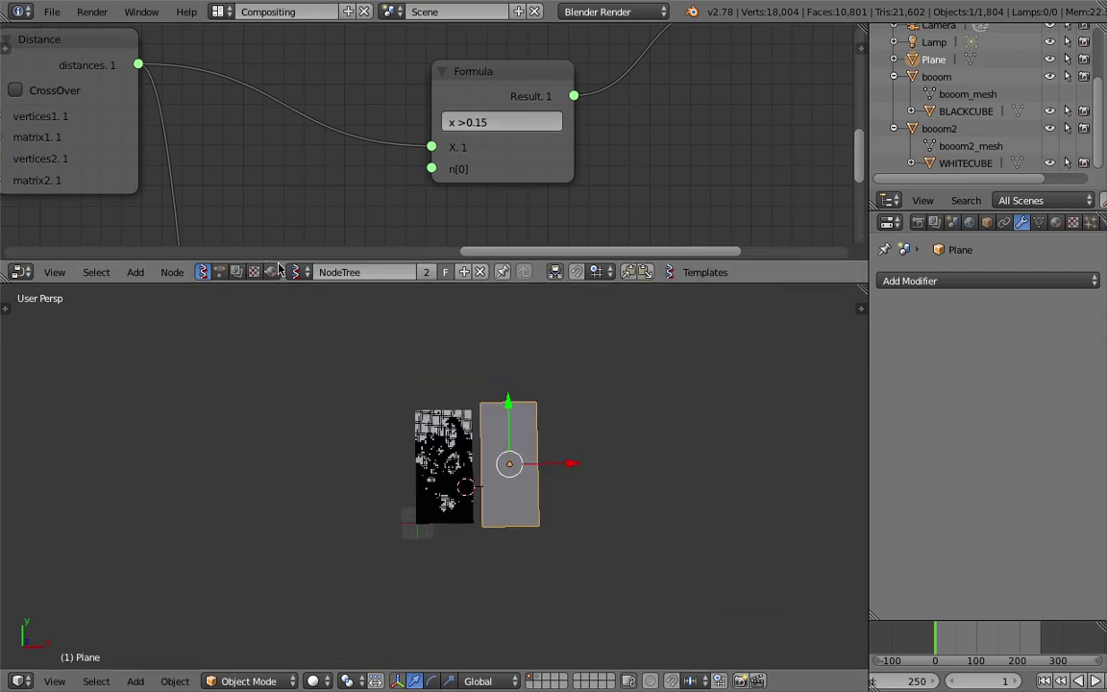
pyautogui.keyDown('ctrl'); pyautogui.scroll(5, 266, 123); pyautogui.keyUp('ctrl')
pyautogui.moveTo(266, 123); pyautogui.dragTo(487, 279, button='middle')
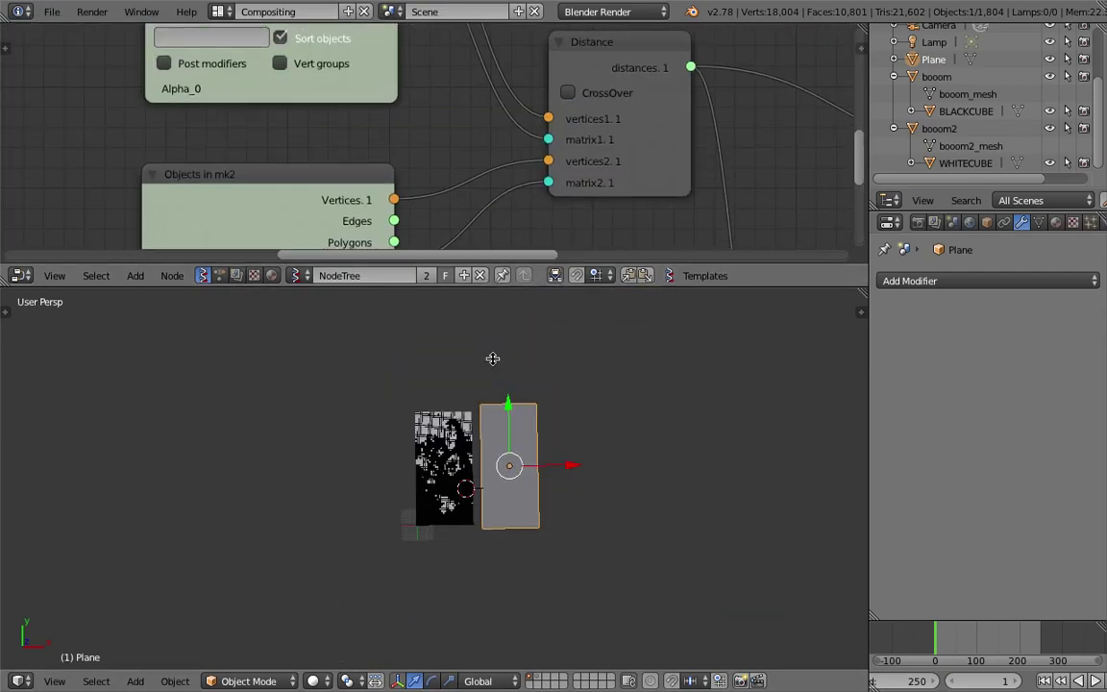
pyautogui.moveTo(492, 285); pyautogui.dragTo(492, 361)
pyautogui.scroll(-2, 288, 203)
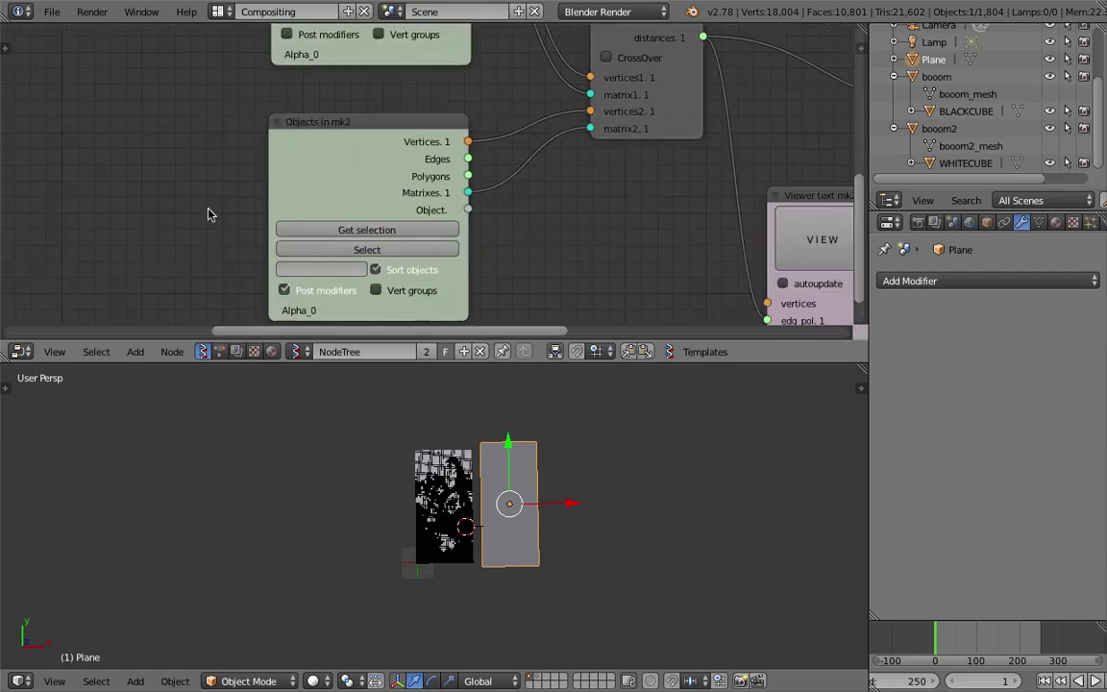
pyautogui.scroll(-2, 210, 215)
pyautogui.keyDown('ctrl'); pyautogui.scroll(-3, 288, 173); pyautogui.keyUp('ctrl')
pyautogui.scroll(2, 293, 181)
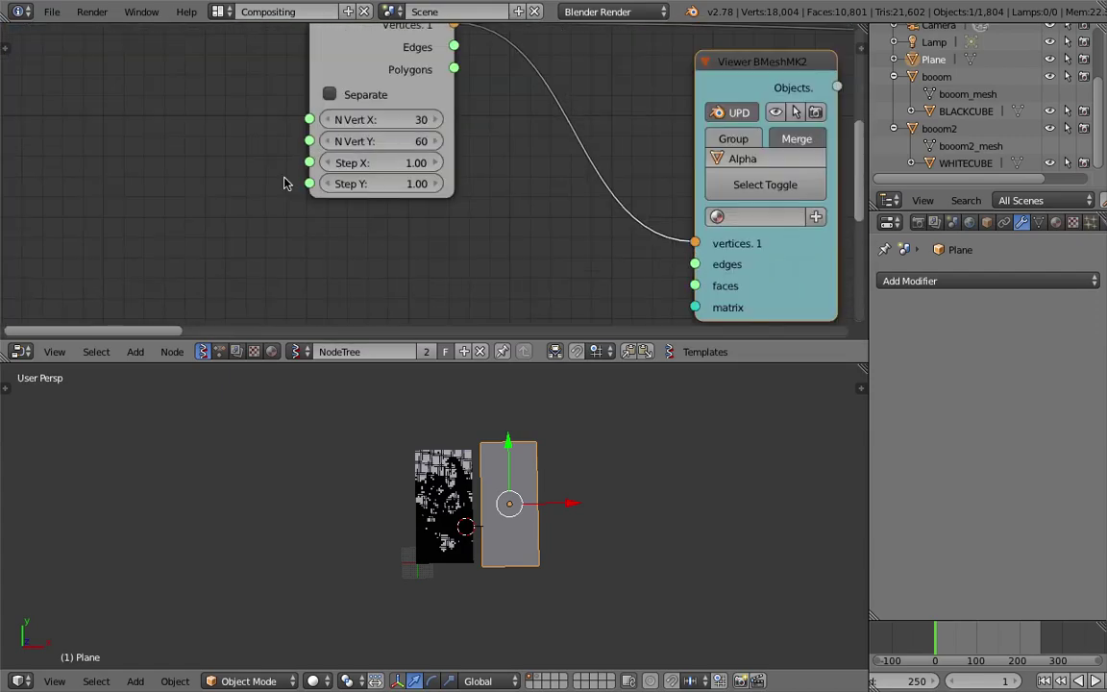
pyautogui.scroll(1, 285, 181)
# Step: Set the Plane node's grid to N Vert Y 100 and N Vert X 60
pyautogui.click(410, 142)
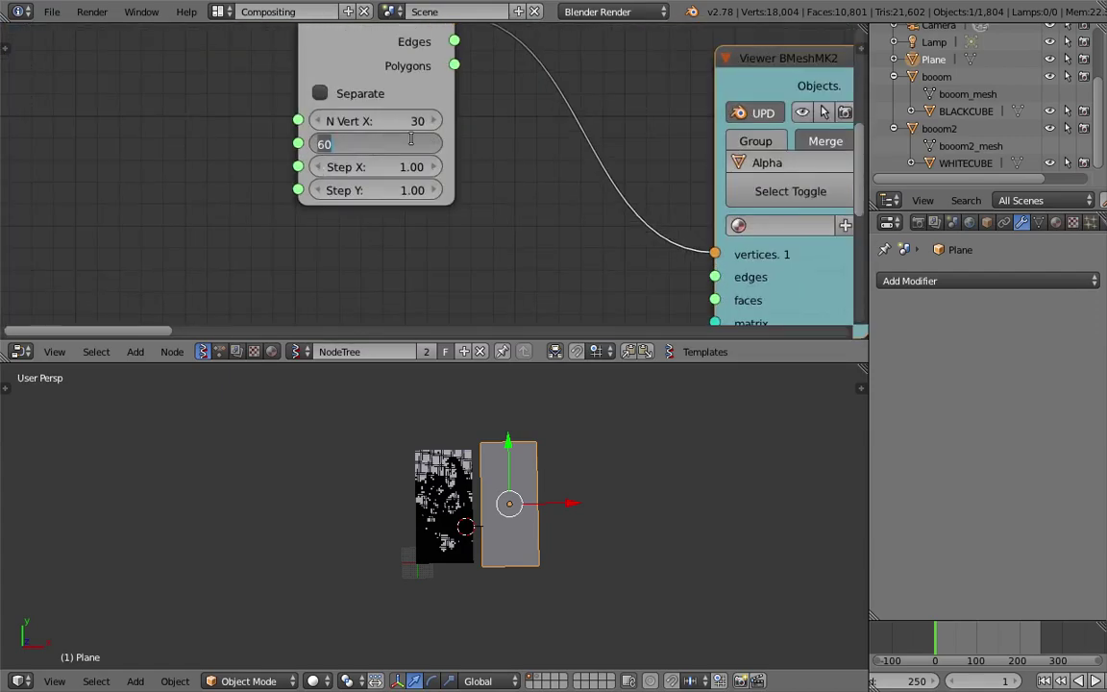
pyautogui.write('100')
pyautogui.press('Return')
pyautogui.click(417, 118)
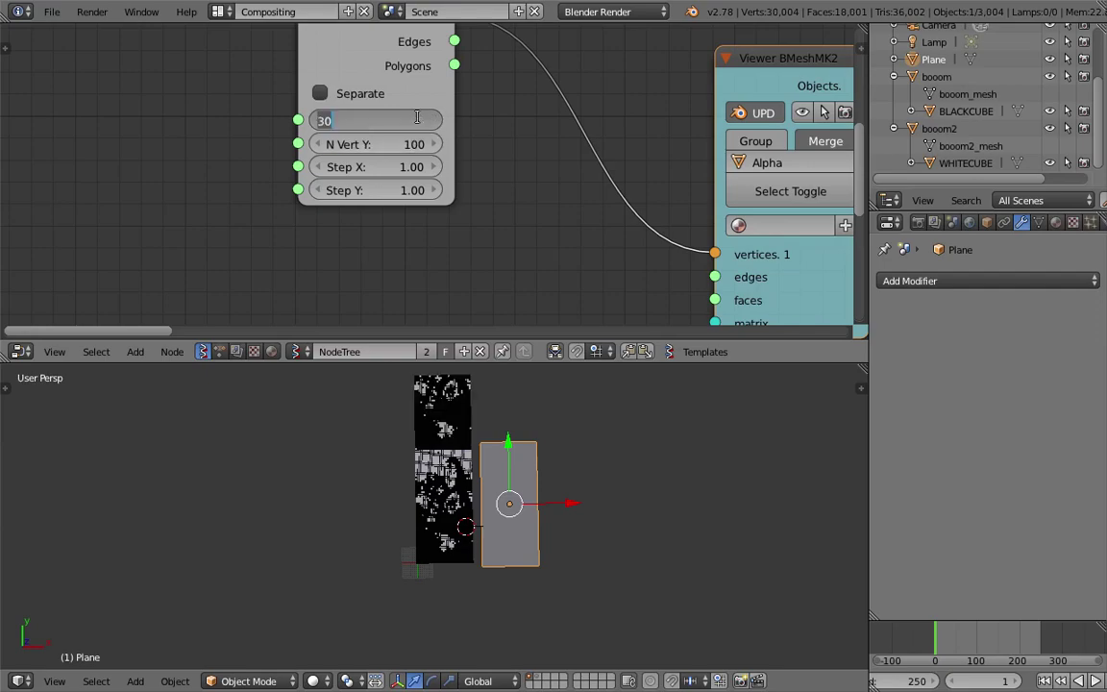
pyautogui.write('60')
pyautogui.press('Return')
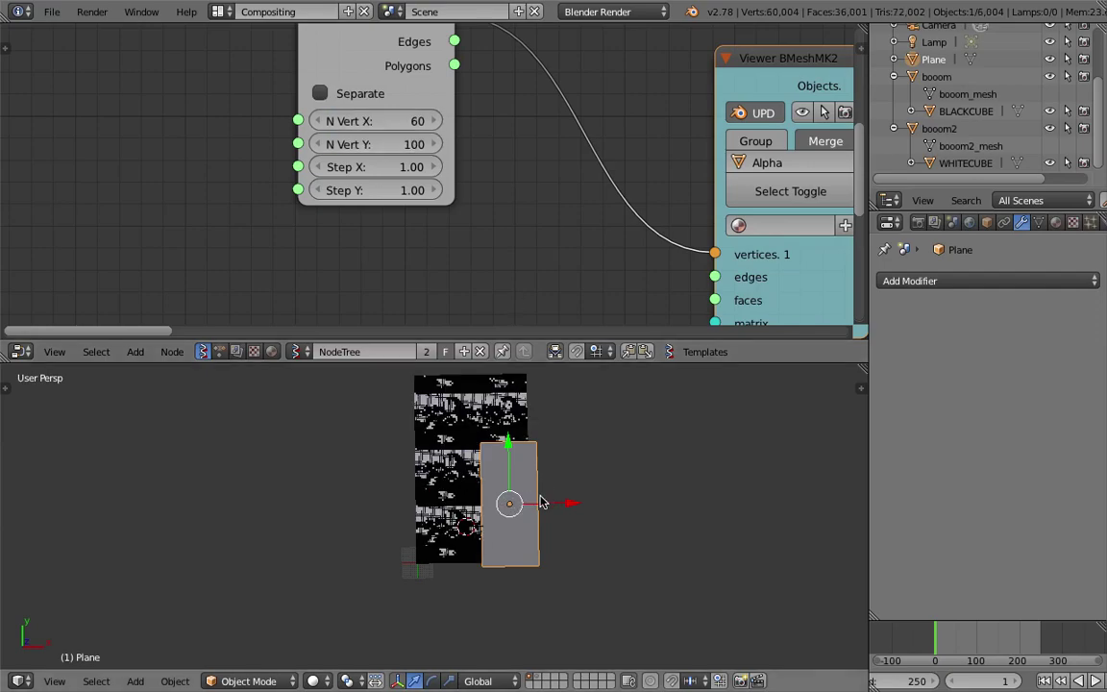
# Step: Place the plane over the cube image and stretch it along X and Y to about 1.66
pyautogui.press('g')
pyautogui.click(533, 484)
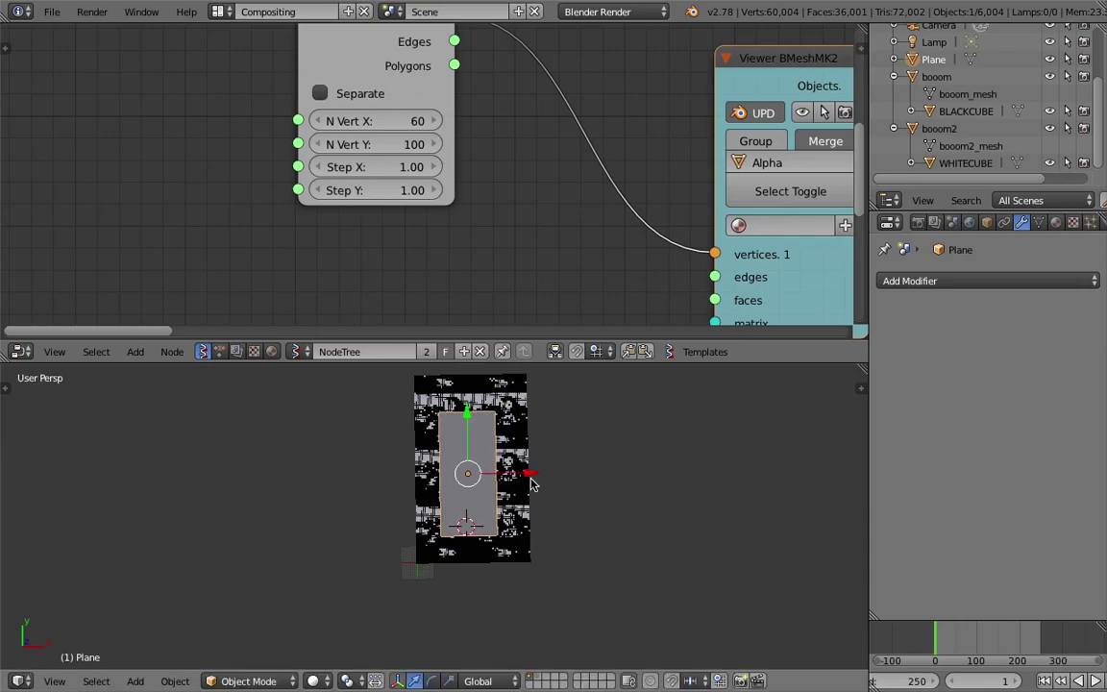
pyautogui.press('s')
pyautogui.press('x')
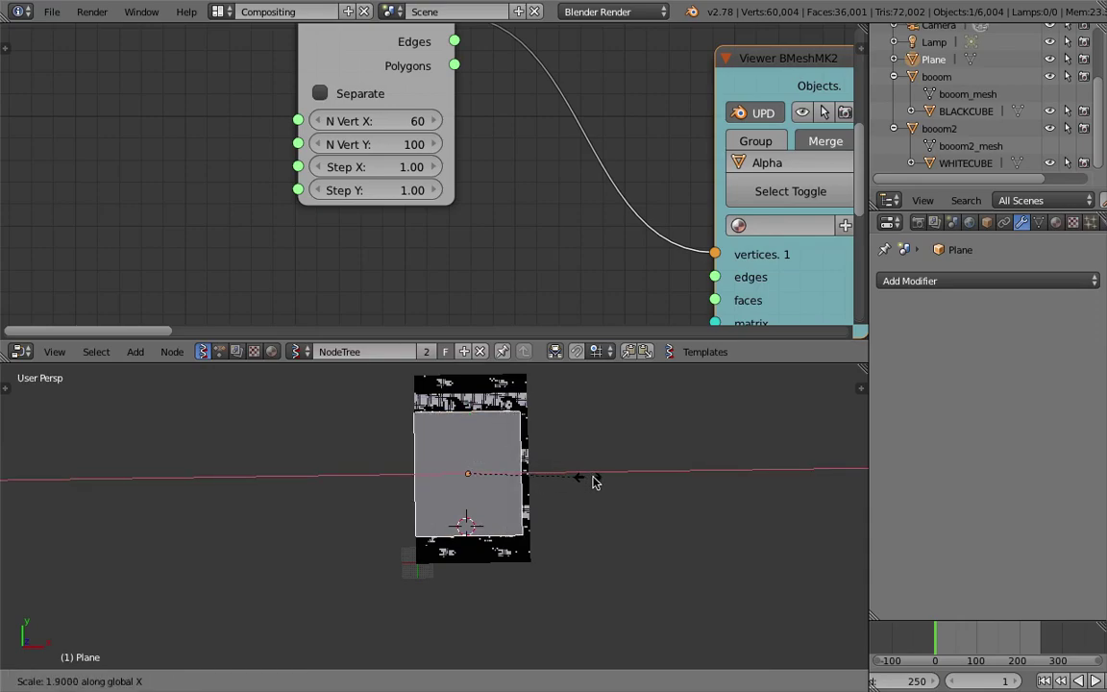
pyautogui.click(593, 480)
pyautogui.press('g')
pyautogui.press('s')
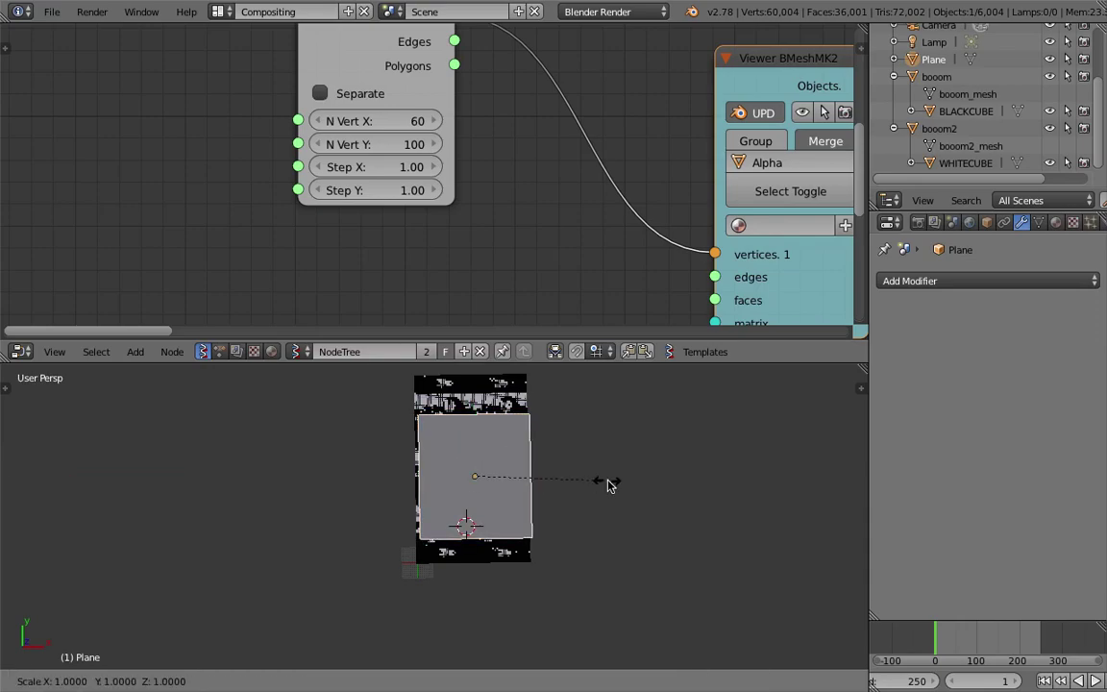
pyautogui.press('y')
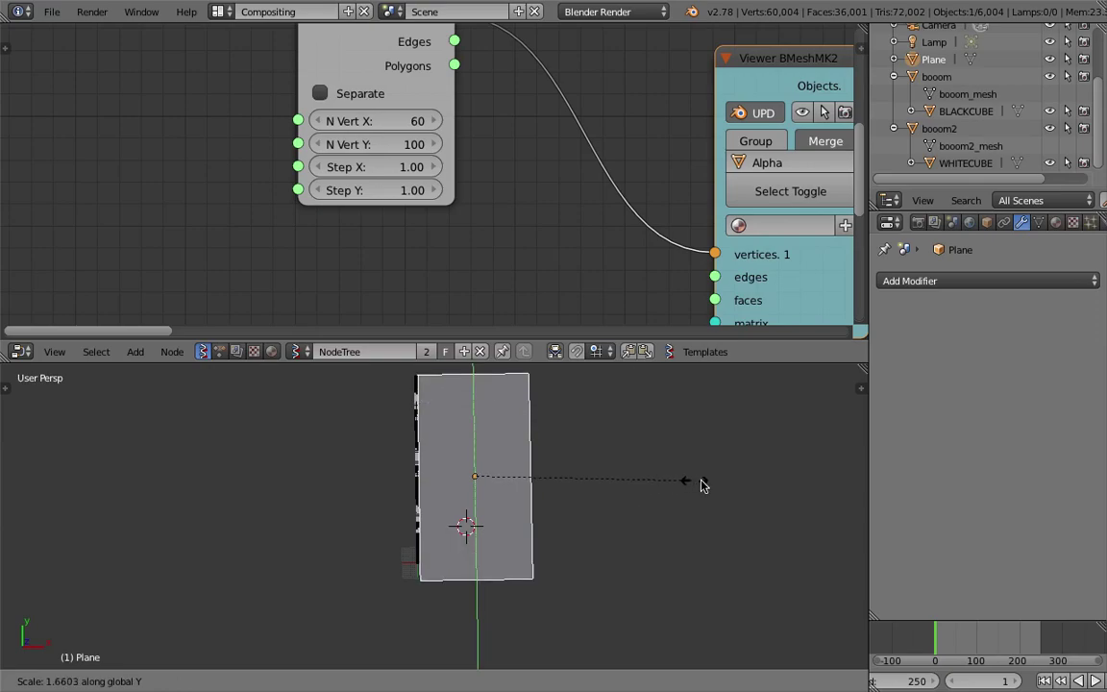
pyautogui.click(701, 485)
# Step: Move the plane to the right of the mosaic and go to frame 75
pyautogui.press('g')
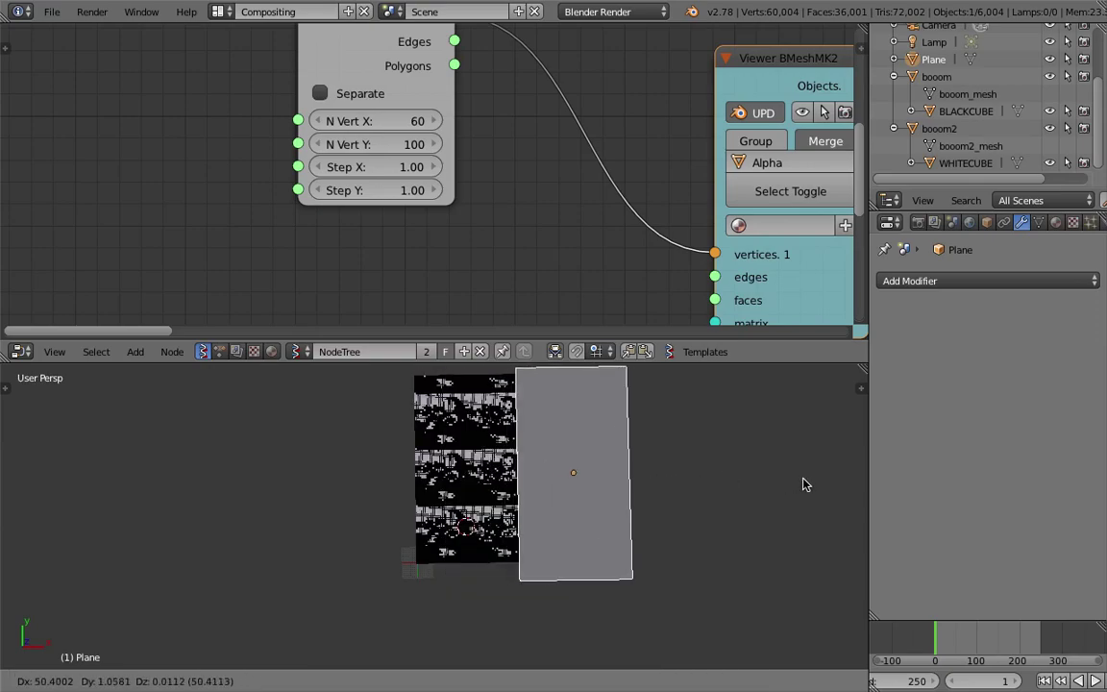
pyautogui.click(808, 487)
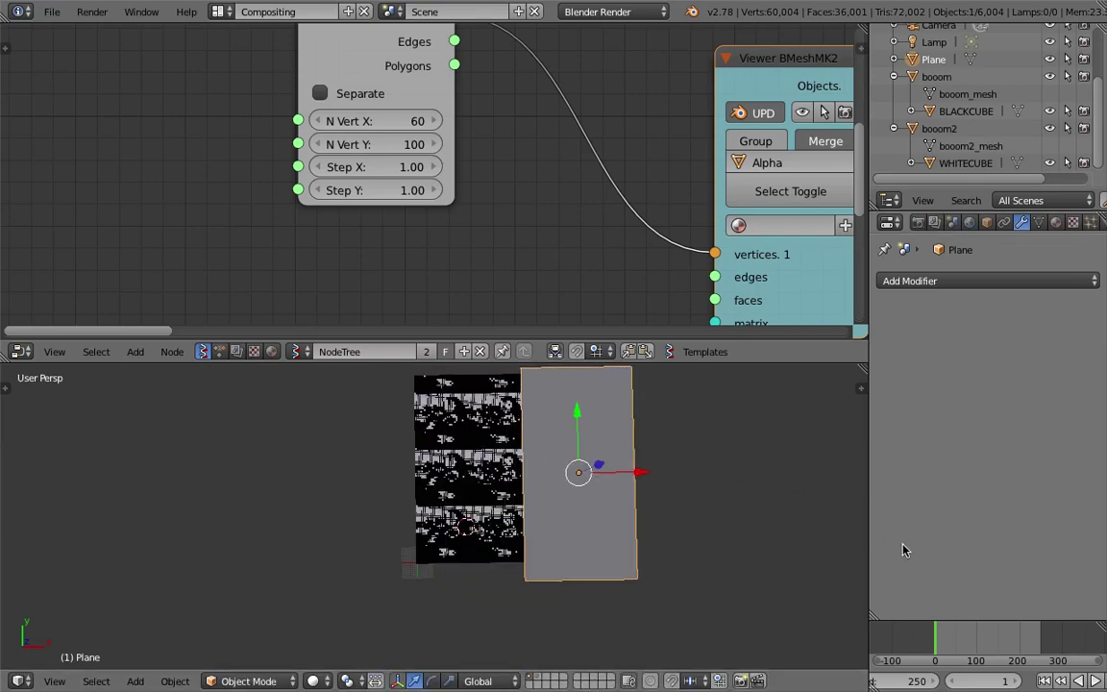
pyautogui.click(965, 646)
pyautogui.scroll(5, 602, 493)
pyautogui.moveTo(585, 507)
pyautogui.mouseDown(button='middle')
pyautogui.moveTo(596, 470)
pyautogui.moveTo(576, 433)
pyautogui.mouseUp(button='middle')
pyautogui.scroll(-3, 595, 471)
pyautogui.moveTo(564, 362)
pyautogui.mouseDown()
pyautogui.moveTo(564, 253)
pyautogui.moveTo(563, 327)
pyautogui.mouseUp()
# Step: Switch the viewport to Texture shading so the plane shows white, and nudge it sideways
pyautogui.click(325, 679)
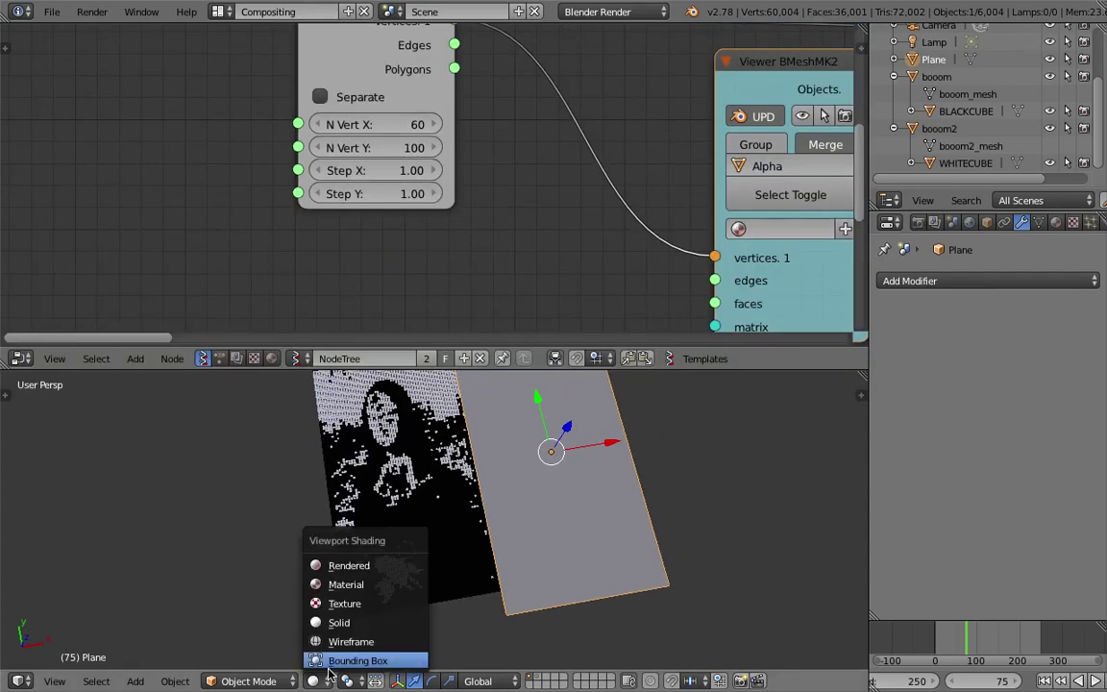
pyautogui.press('Return')
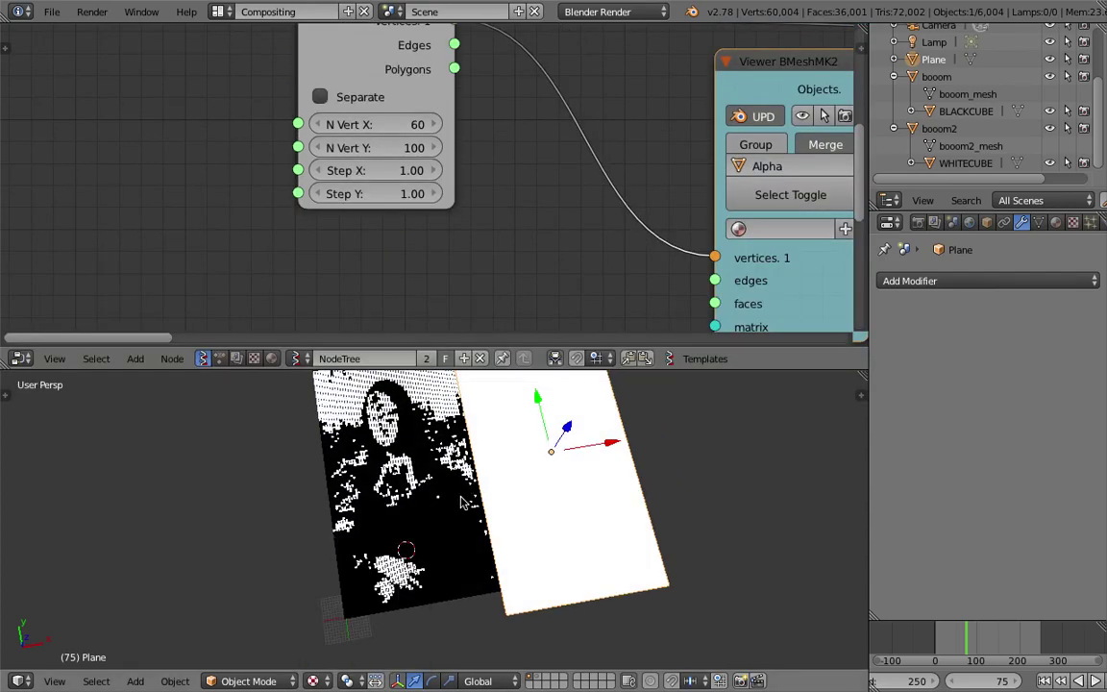
pyautogui.moveTo(595, 445); pyautogui.dragTo(648, 452)
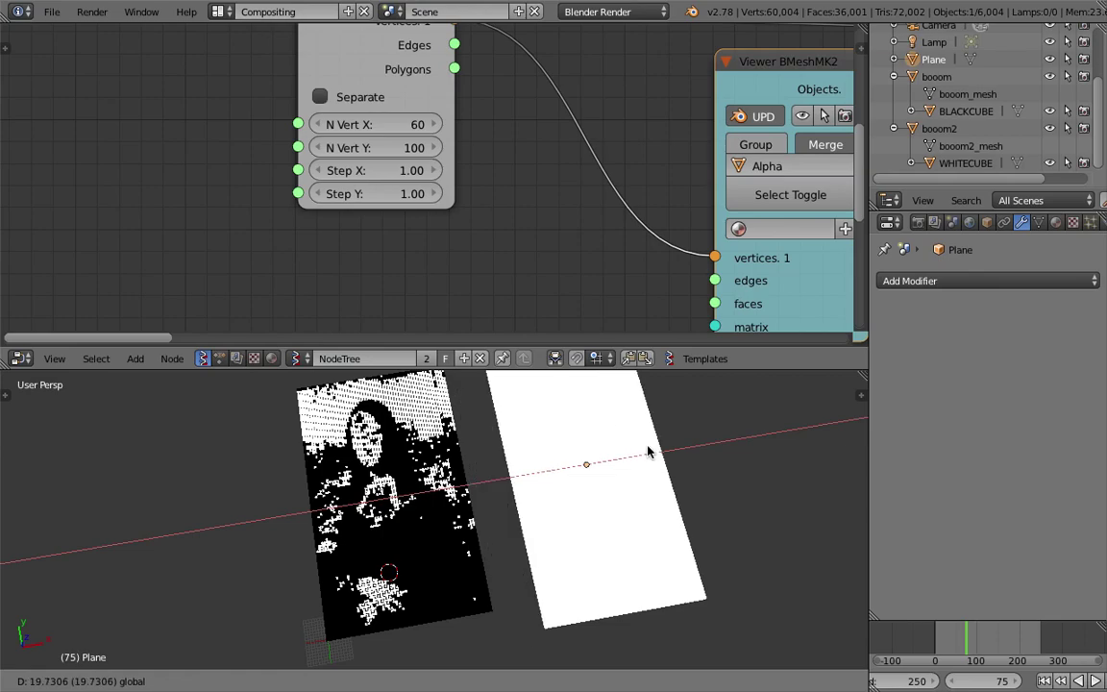
pyautogui.moveTo(649, 451); pyautogui.dragTo(605, 450)
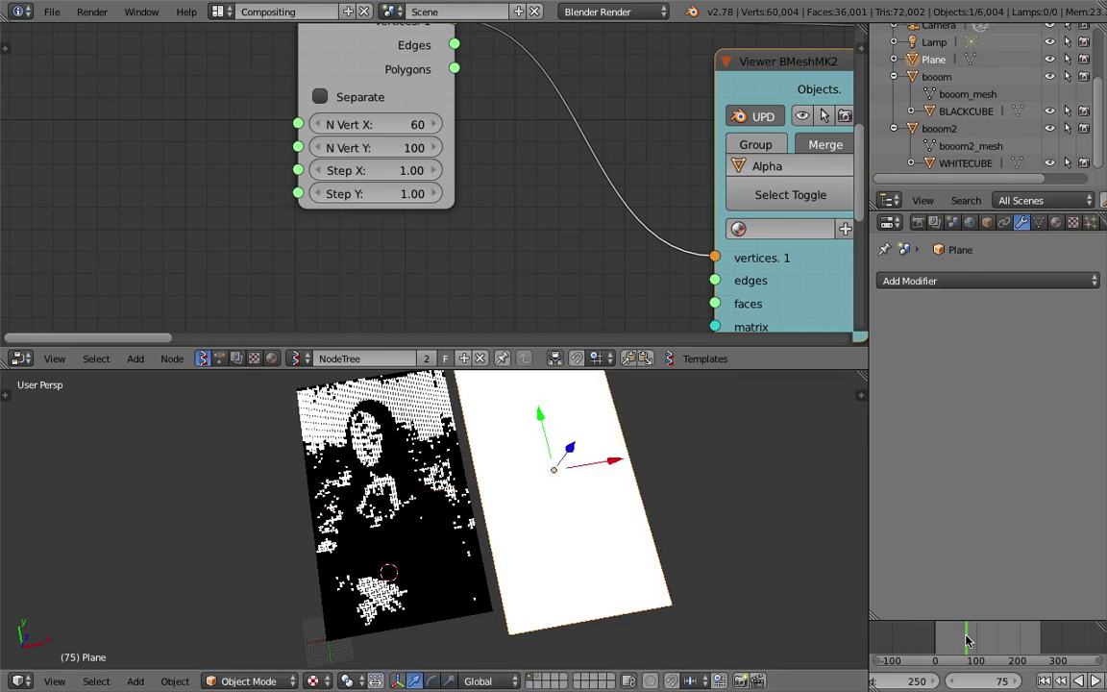
# Step: Step to frame 73 and clear the white plane's location back to the world origin
pyautogui.moveTo(967, 640); pyautogui.dragTo(962, 640)
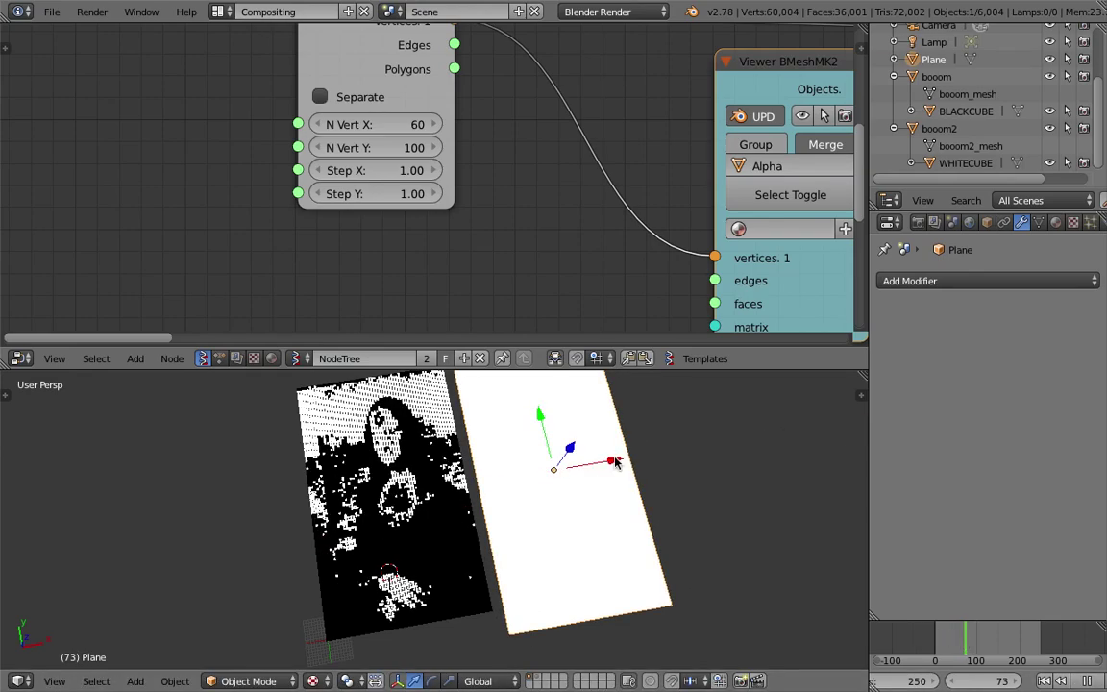
pyautogui.hotkey('alt', 'g')
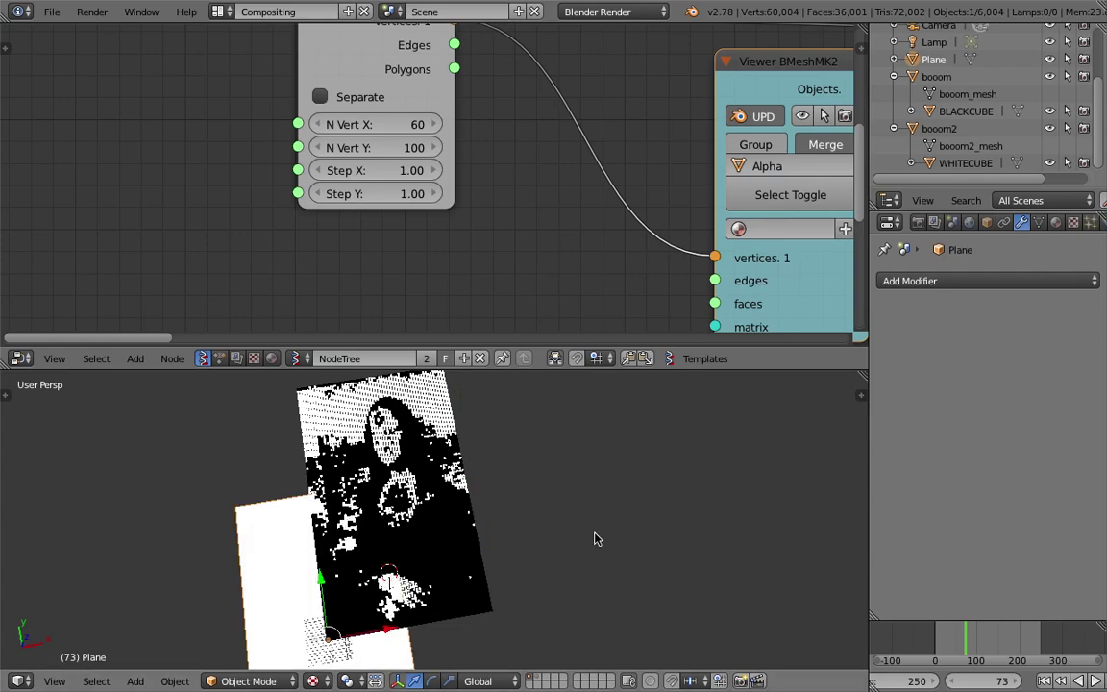
pyautogui.click(55, 681)
# Step: Switch to Top view and place the white plane behind the cube image grid
pyautogui.click(75, 603)
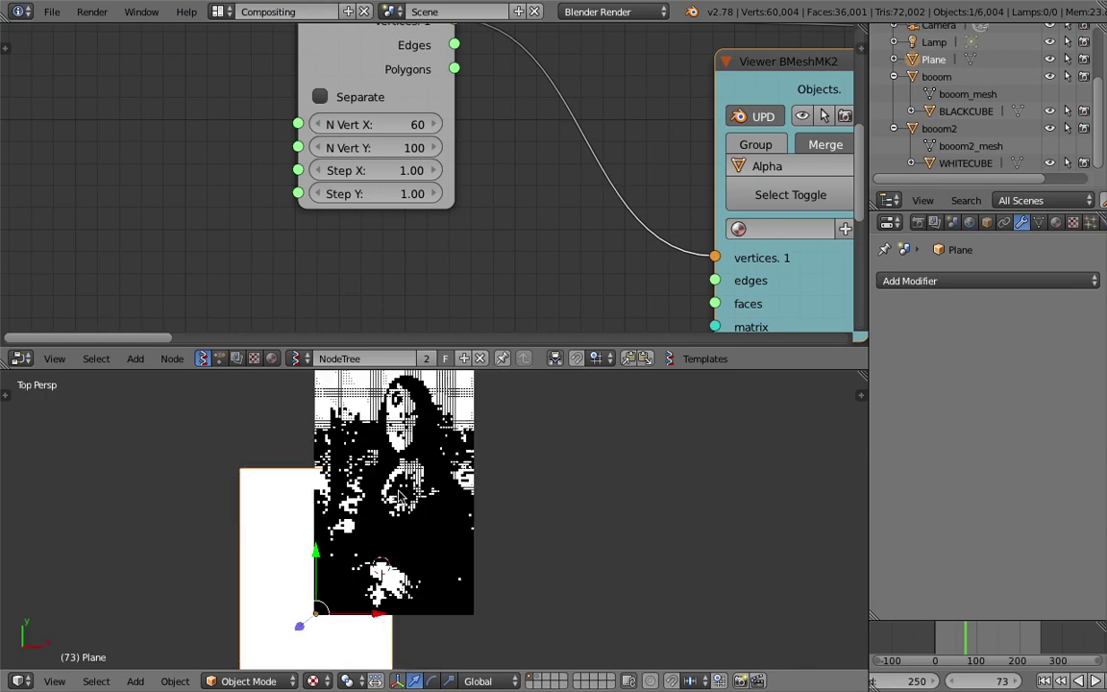
pyautogui.scroll(-2, 423, 516)
pyautogui.scroll(-2, 424, 516)
pyautogui.scroll(1, 424, 516)
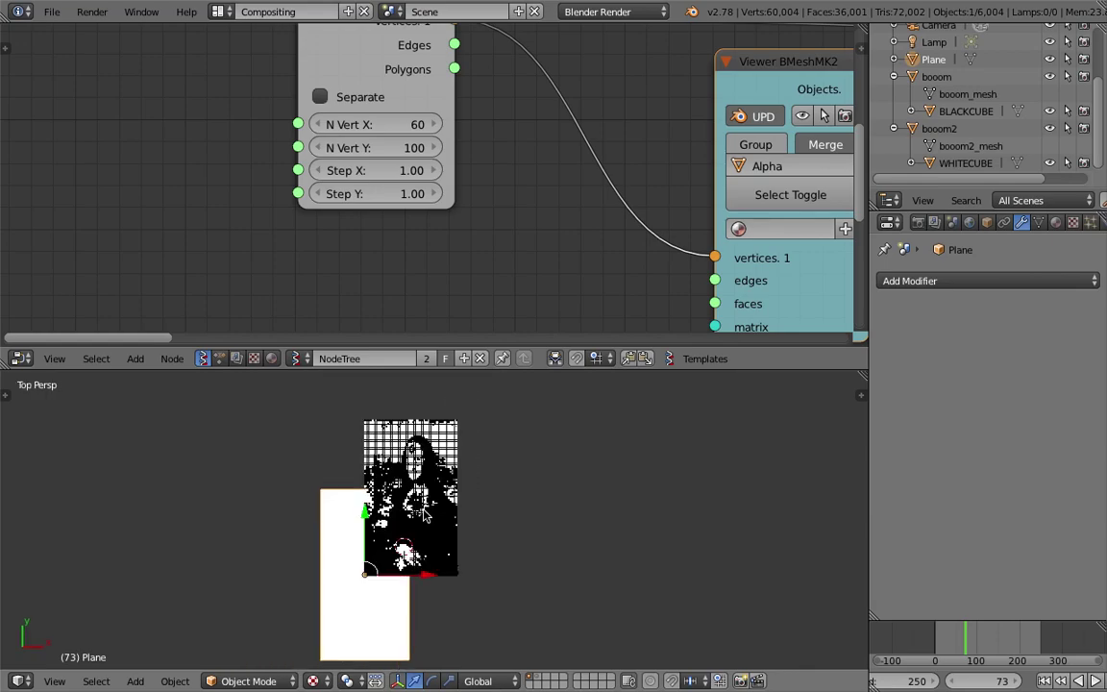
pyautogui.scroll(1, 424, 516)
pyautogui.press('g')
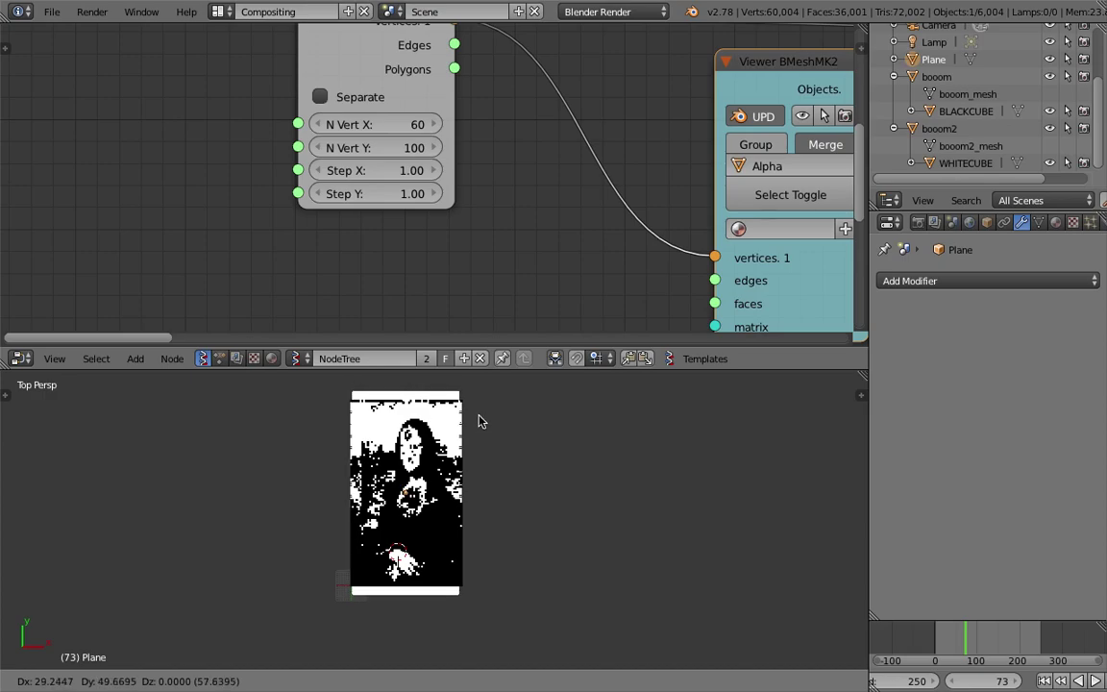
pyautogui.click(482, 422)
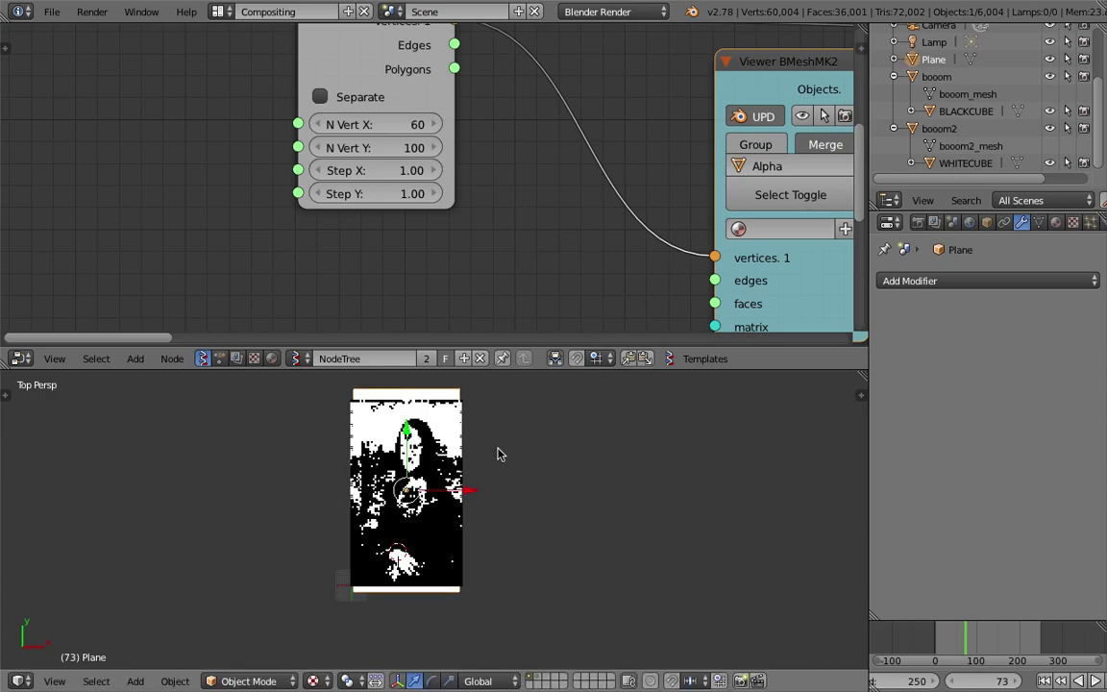
# Step: Scale the white plane along X and Y to match the mosaic's size
pyautogui.press('s')
pyautogui.press('x')
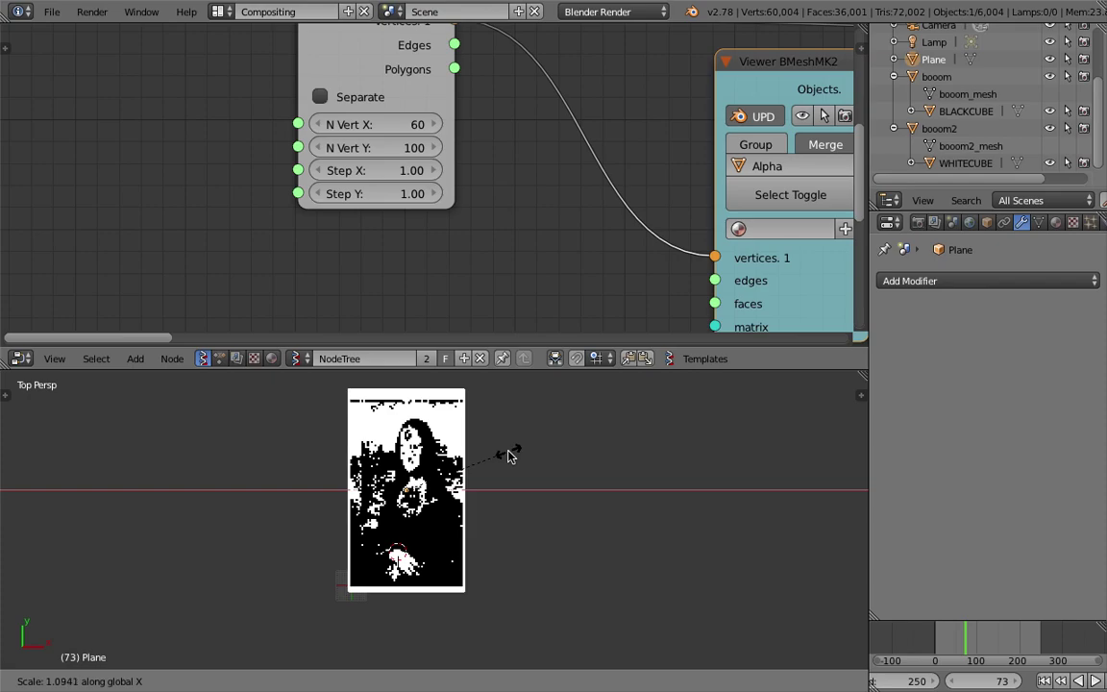
pyautogui.click(509, 454)
pyautogui.press('s')
pyautogui.press('y')
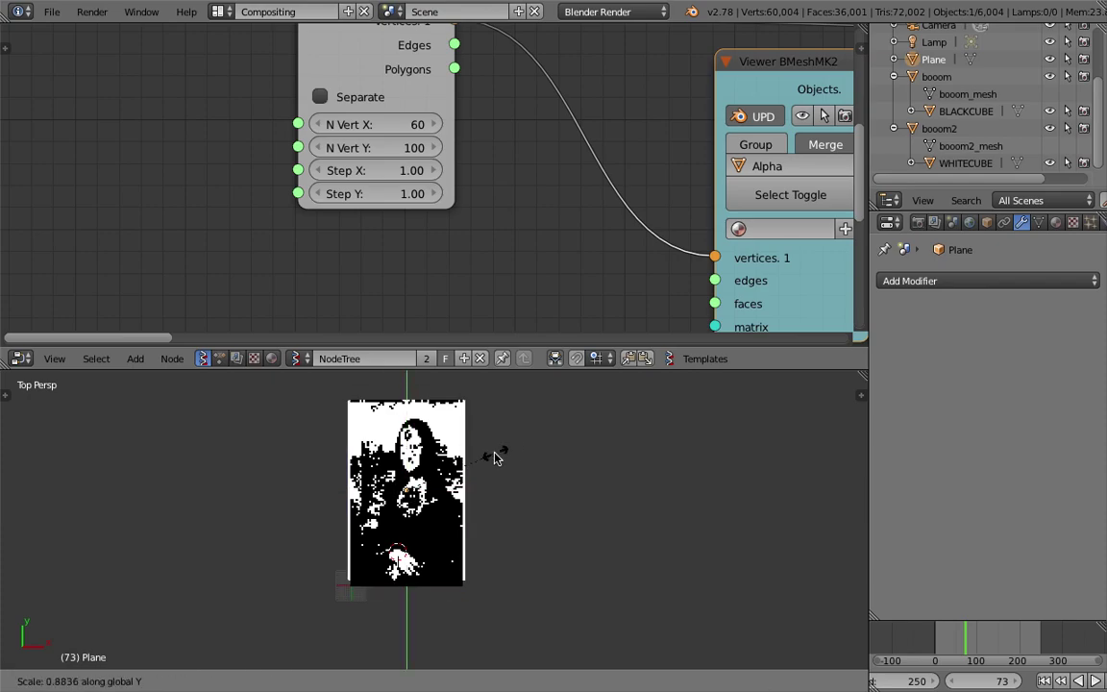
pyautogui.click(496, 459)
pyautogui.press('s')
pyautogui.press('y')
pyautogui.click(498, 458)
# Step: Move the white plane to the right of the mosaic and go to frame 22
pyautogui.press('g')
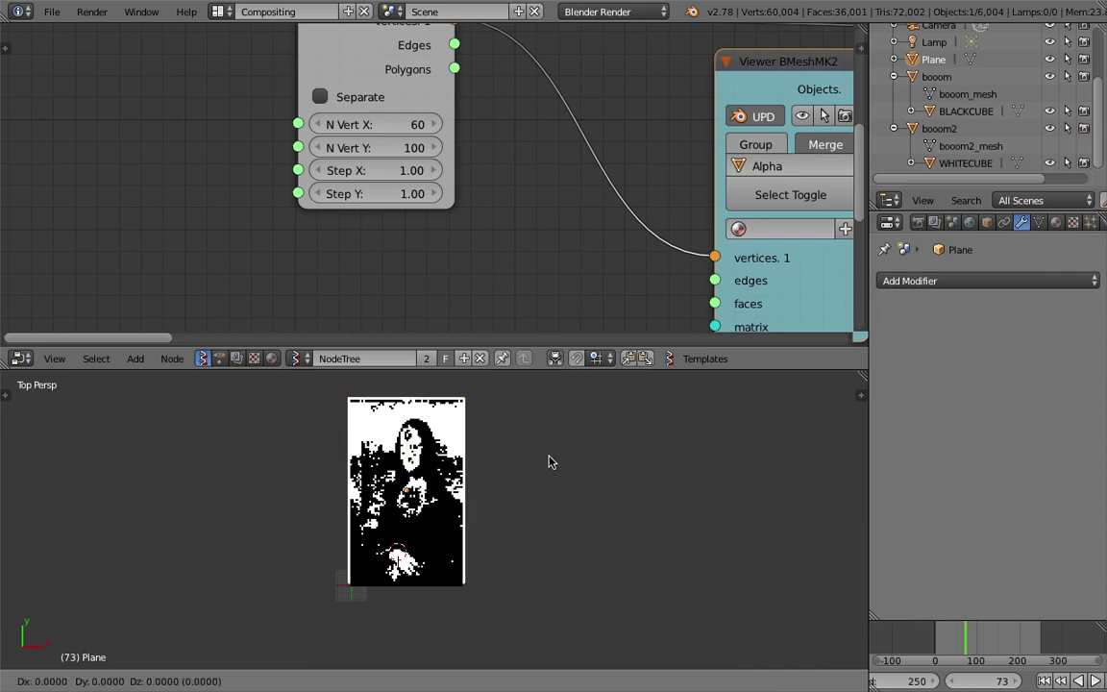
pyautogui.click(623, 460)
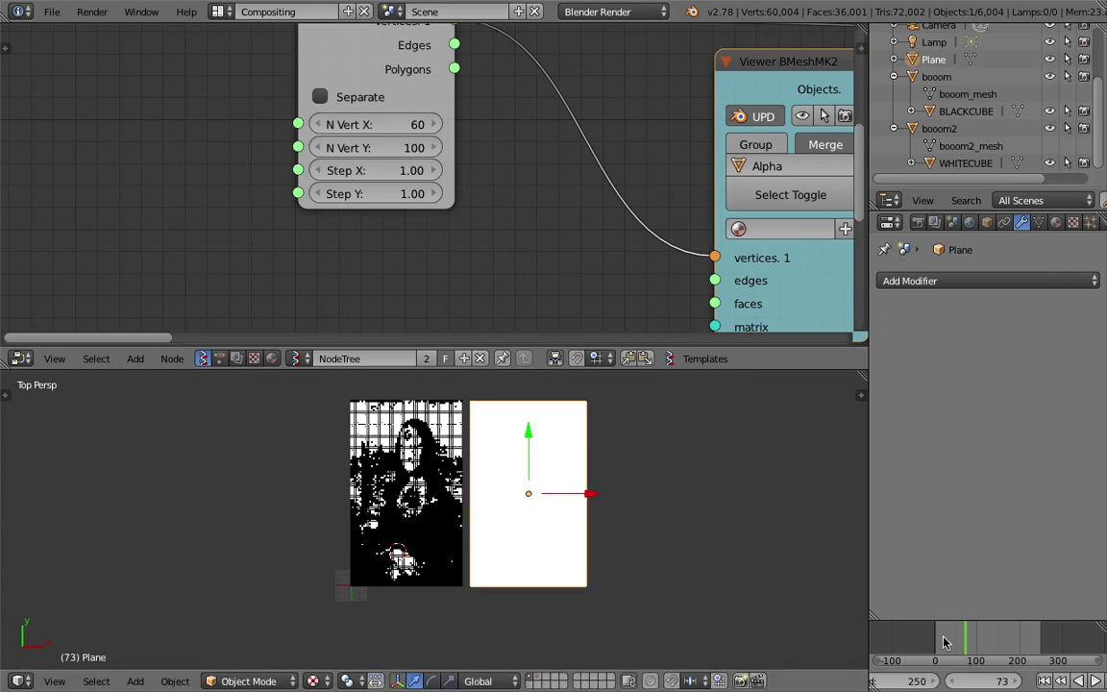
pyautogui.click(944, 642)
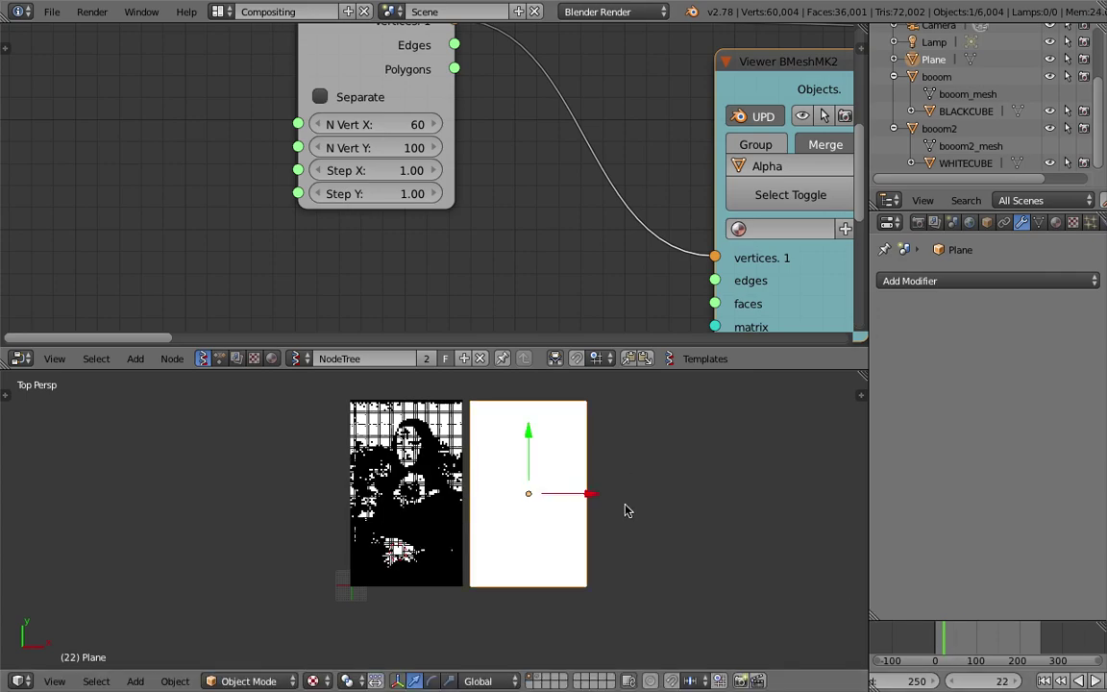
pyautogui.scroll(1, 625, 510)
pyautogui.scroll(1, 624, 511)
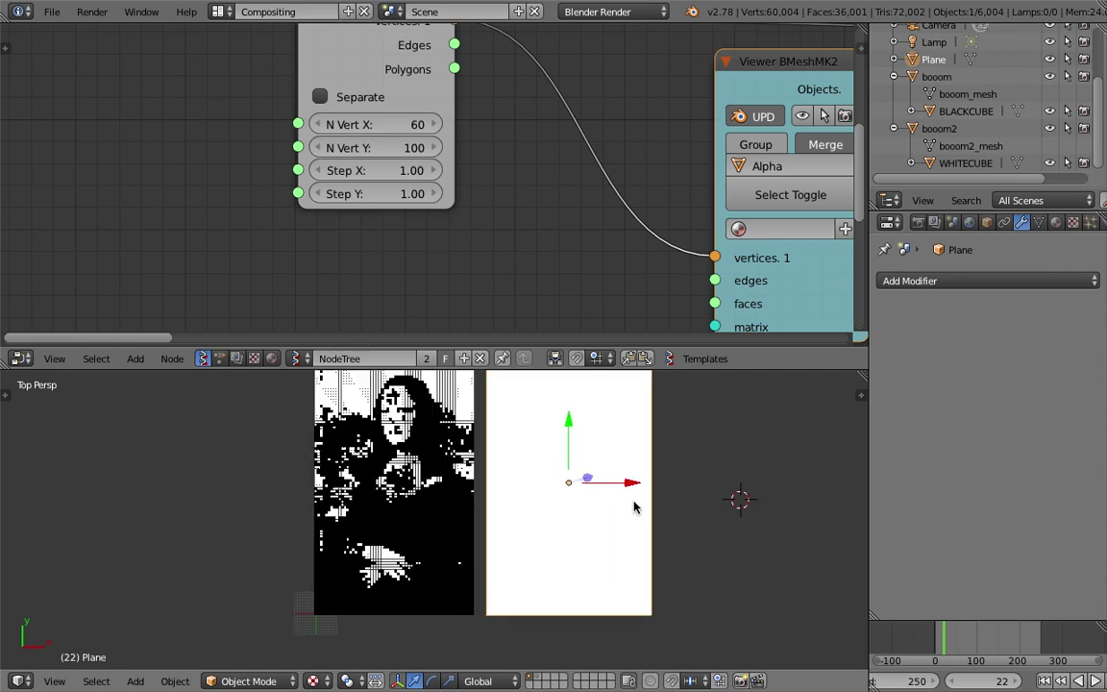
pyautogui.keyDown('shift'); pyautogui.moveTo(634, 507); pyautogui.dragTo(616, 502, button='middle'); pyautogui.keyUp('shift')
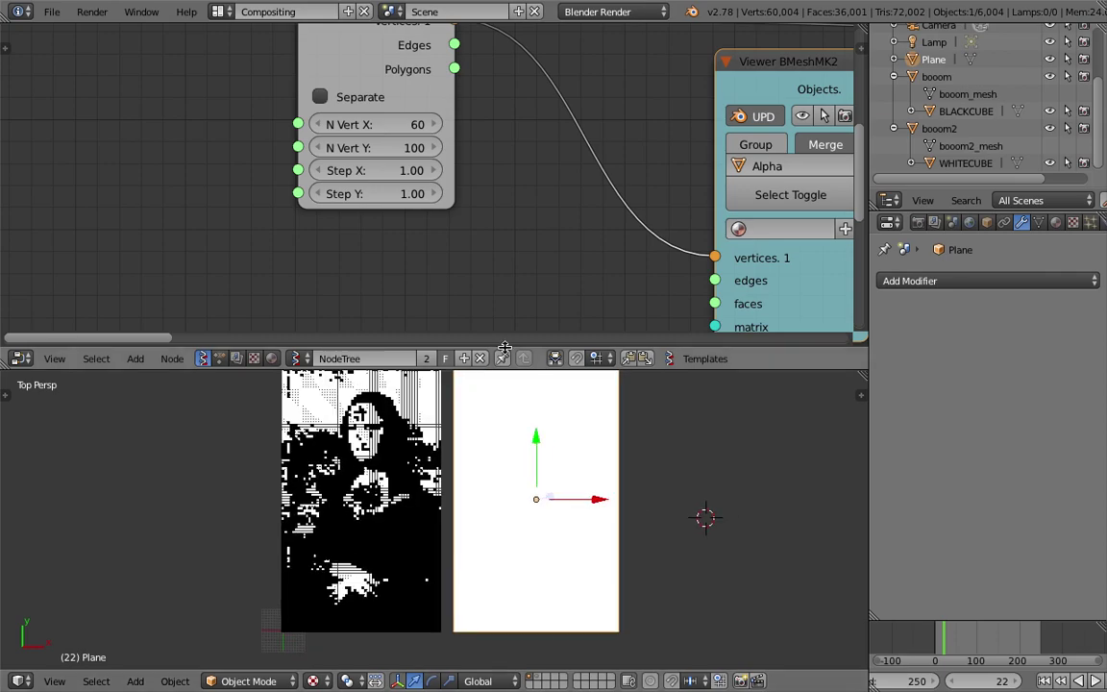
pyautogui.hotkey('ctrl', 'Up')
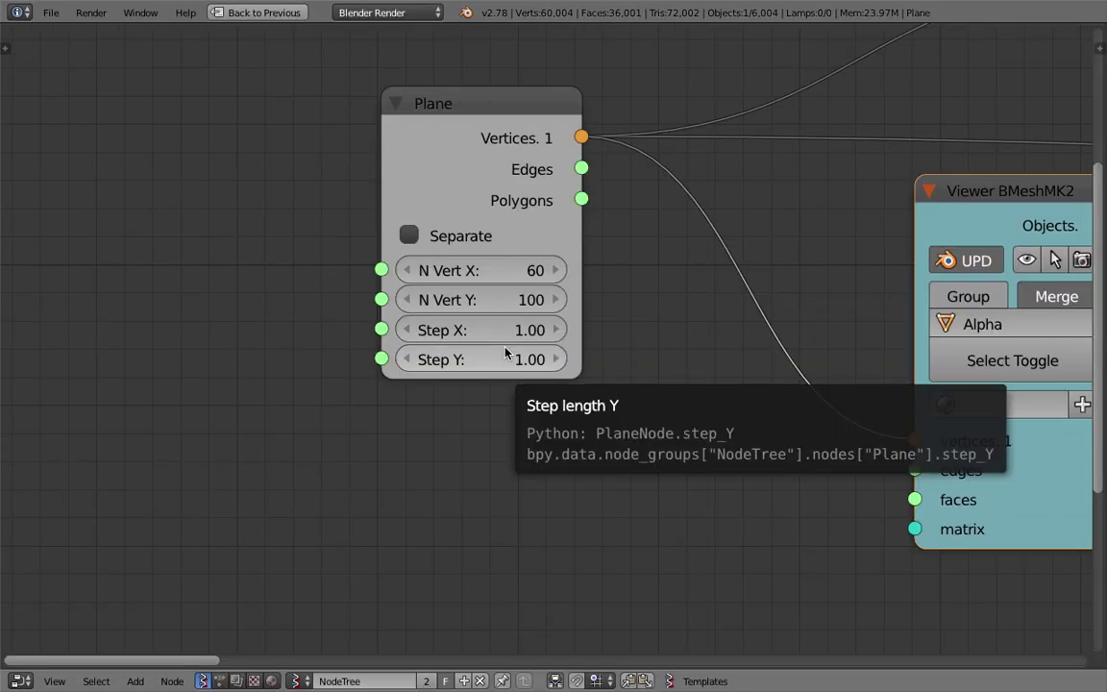
pyautogui.hotkey('ctrl', 'Up')
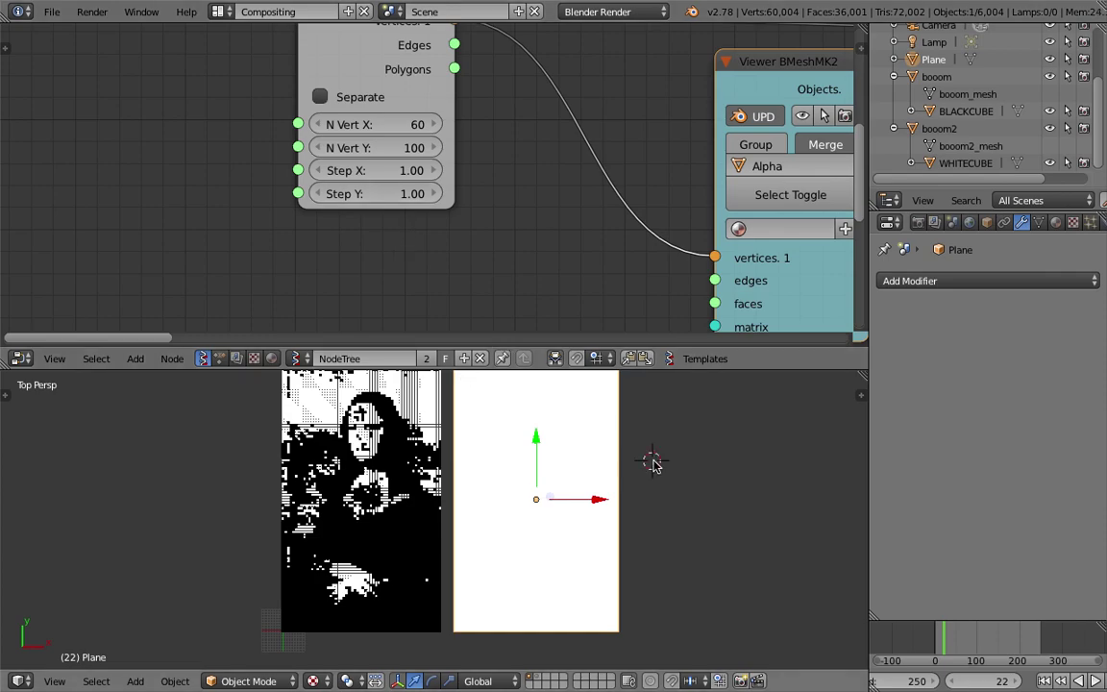
# Step: Switch to the 3D View Full layout and open the view properties sidebar
pyautogui.click(219, 11)
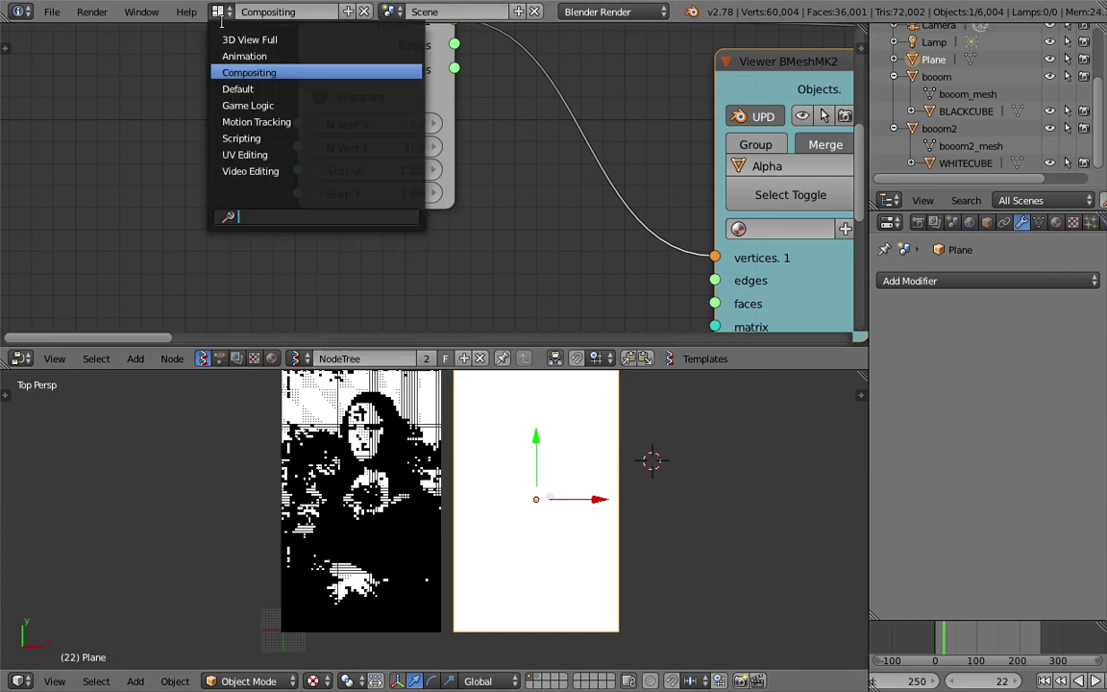
pyautogui.click(259, 35)
pyautogui.moveTo(657, 412)
pyautogui.mouseDown(button='middle')
pyautogui.moveTo(733, 431)
pyautogui.moveTo(331, 250)
pyautogui.moveTo(471, 354)
pyautogui.moveTo(647, 395)
pyautogui.moveTo(508, 364)
pyautogui.moveTo(407, 376)
pyautogui.moveTo(488, 590)
pyautogui.mouseUp(button='middle')
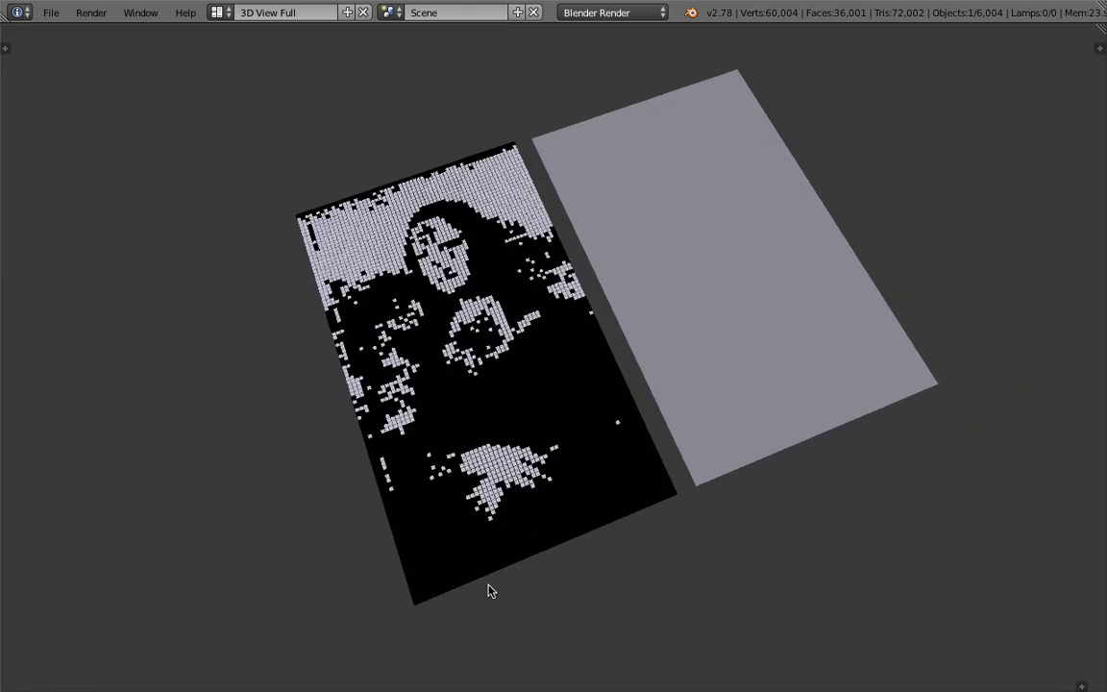
pyautogui.click(1098, 44)
pyautogui.scroll(-5, 1011, 480)
pyautogui.scroll(-5, 961, 519)
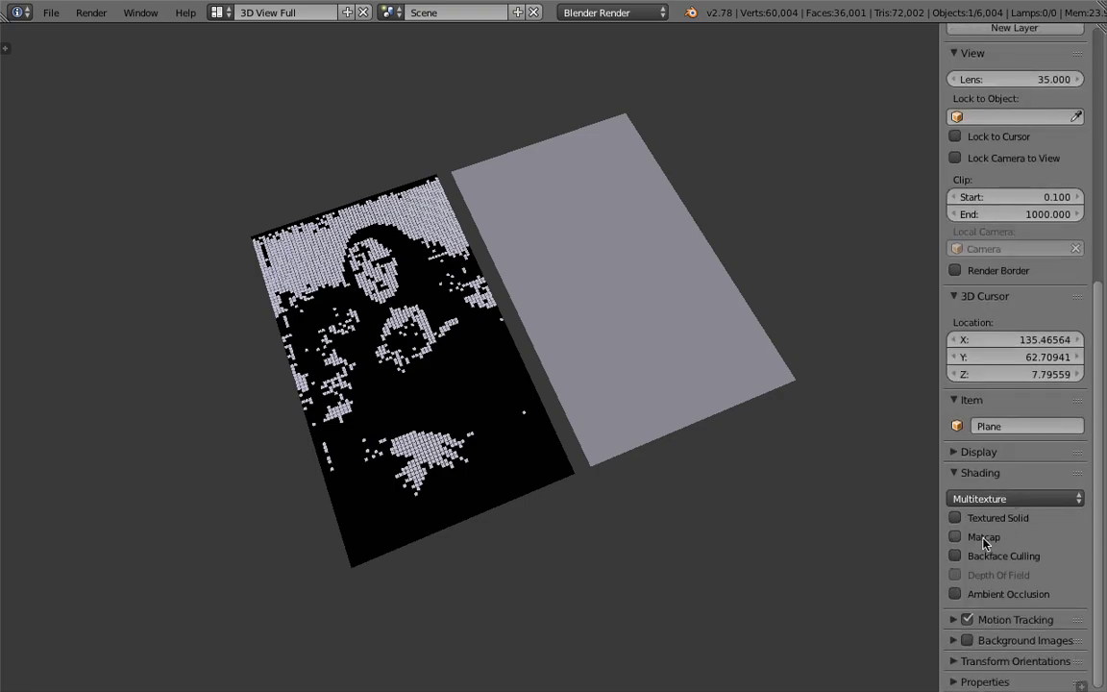
# Step: Try matcap and ambient occlusion display, then turn both back off
pyautogui.click(982, 538)
pyautogui.click(982, 538)
pyautogui.click(955, 593)
pyautogui.click(979, 593)
# Step: Restore the 3D view header and set Viewport Shading to Texture
pyautogui.click(1076, 684)
pyautogui.click(331, 682)
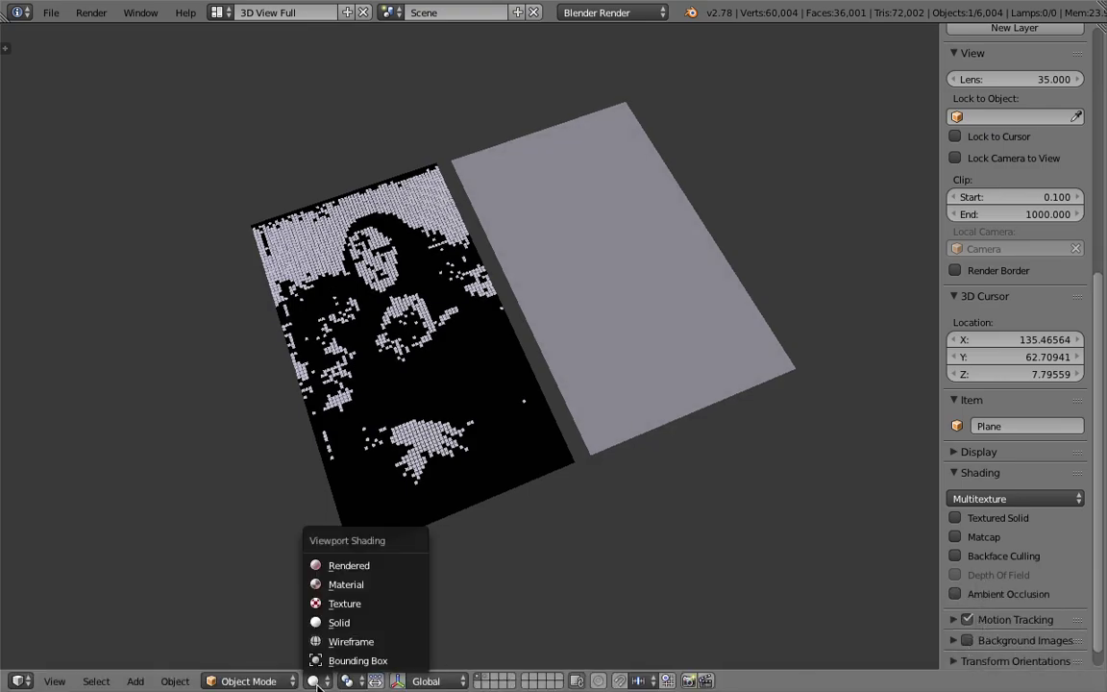
pyautogui.press('Return')
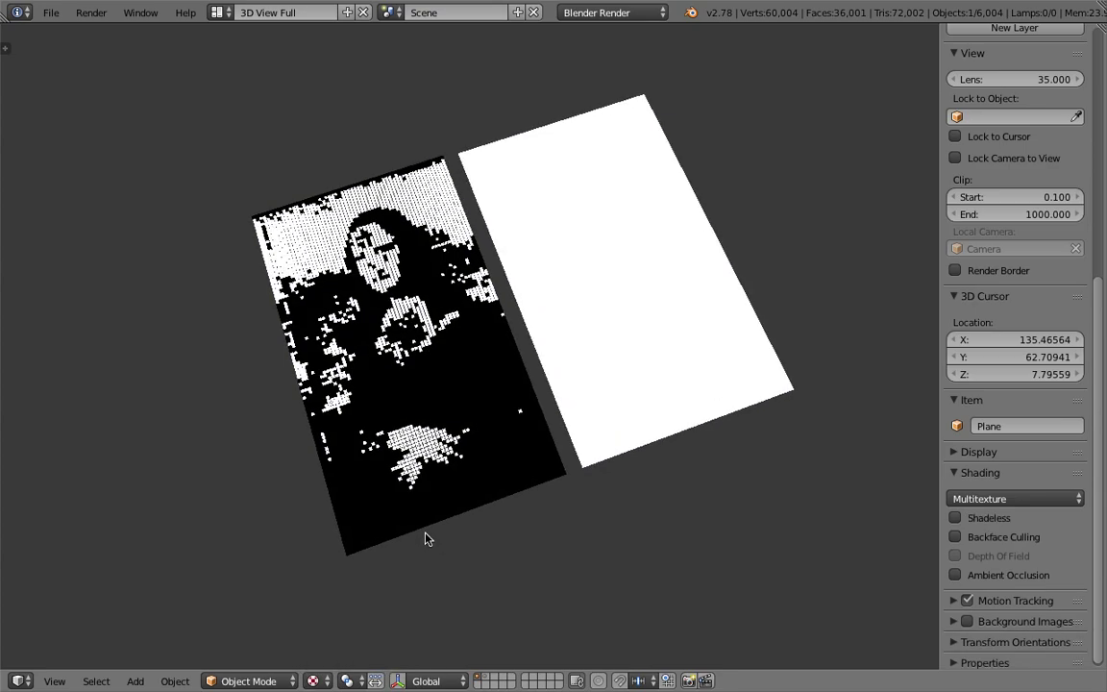
pyautogui.scroll(2, 605, 420)
# Step: Send the white plane to layer 2, then pan and zoom to centre the mosaic
pyautogui.press('m')
pyautogui.press('2')
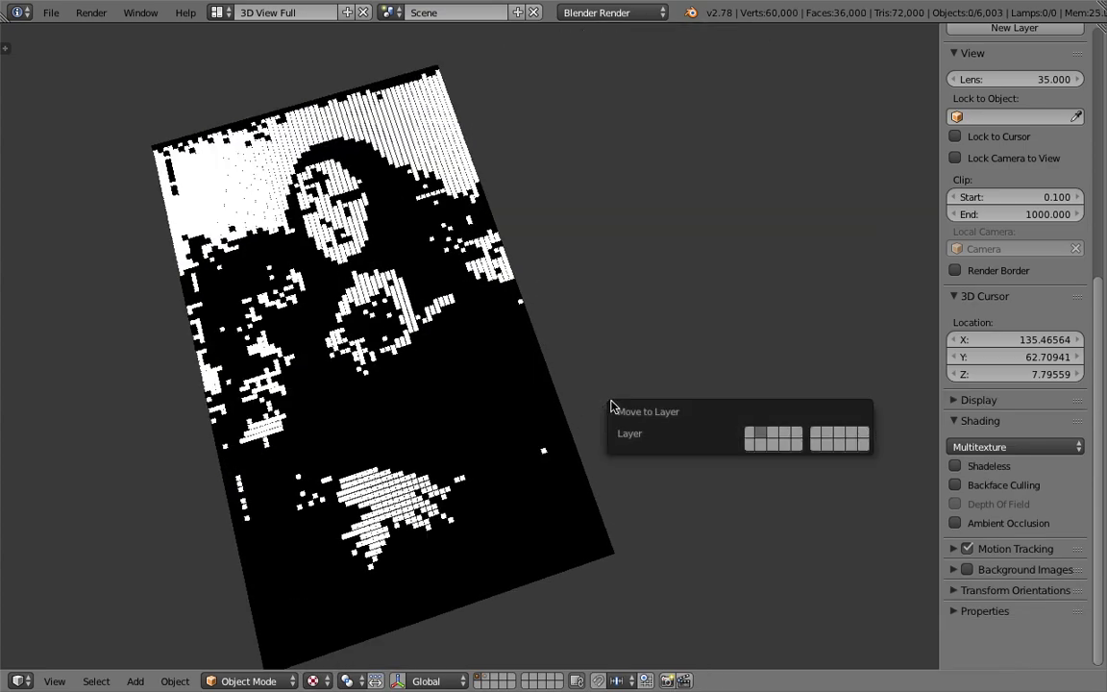
pyautogui.moveTo(625, 363)
pyautogui.keyDown('shift'); pyautogui.mouseDown(button='middle')
pyautogui.moveTo(684, 353)
pyautogui.moveTo(679, 388)
pyautogui.mouseUp(button='middle'); pyautogui.keyUp('shift')
pyautogui.scroll(-2, 679, 389)
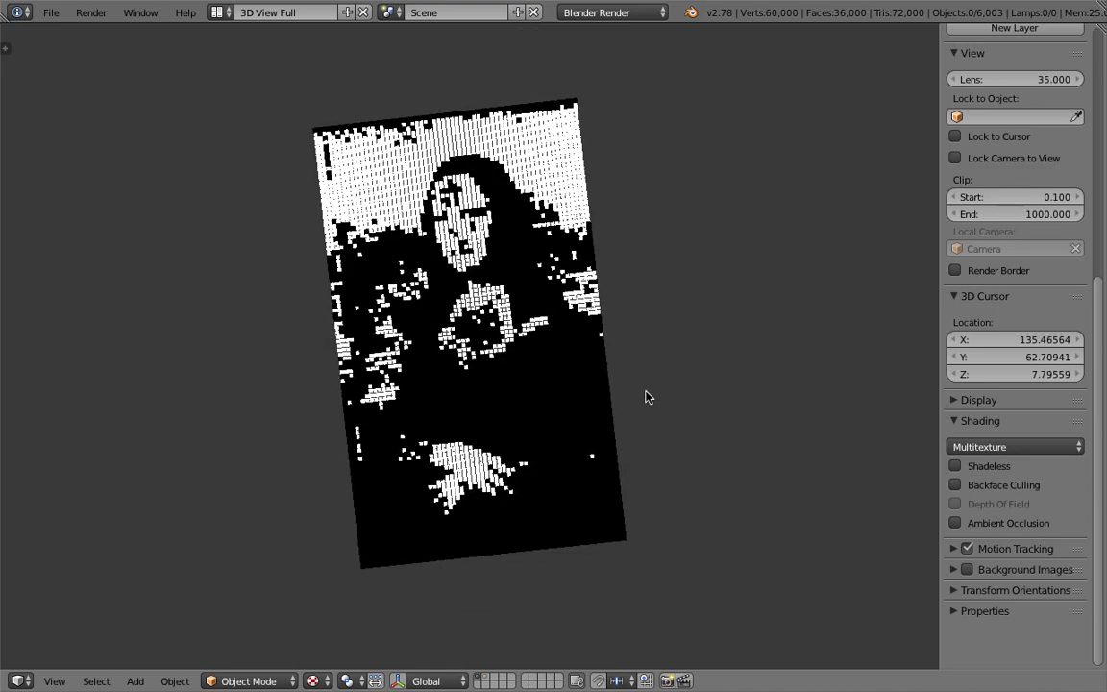
pyautogui.scroll(1, 636, 390)
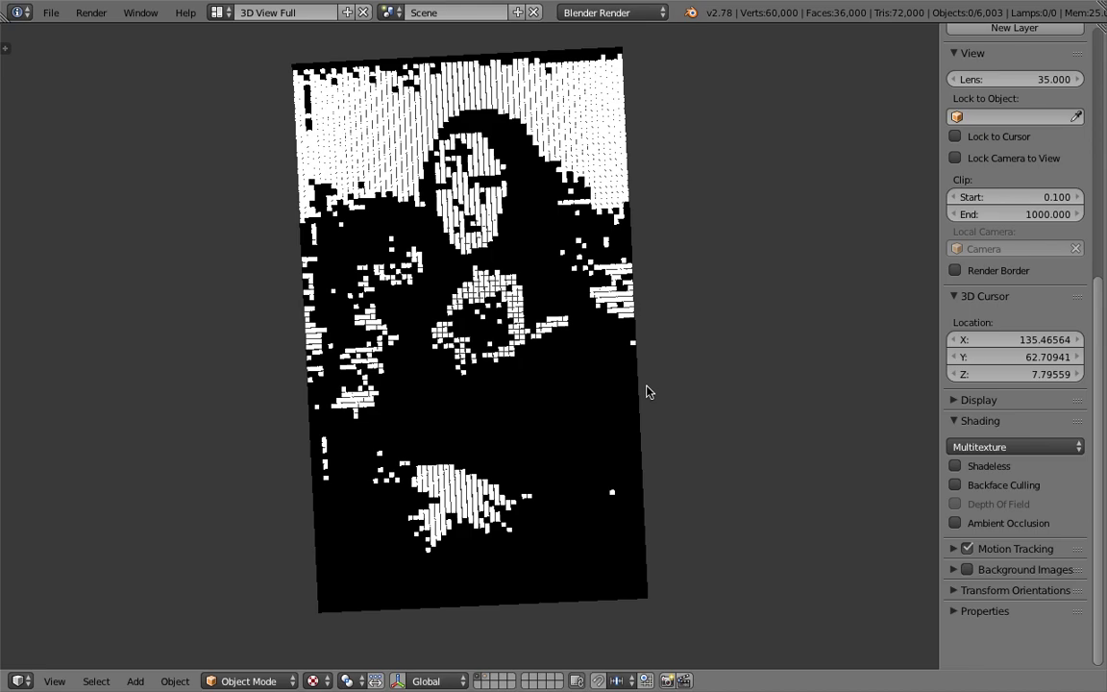